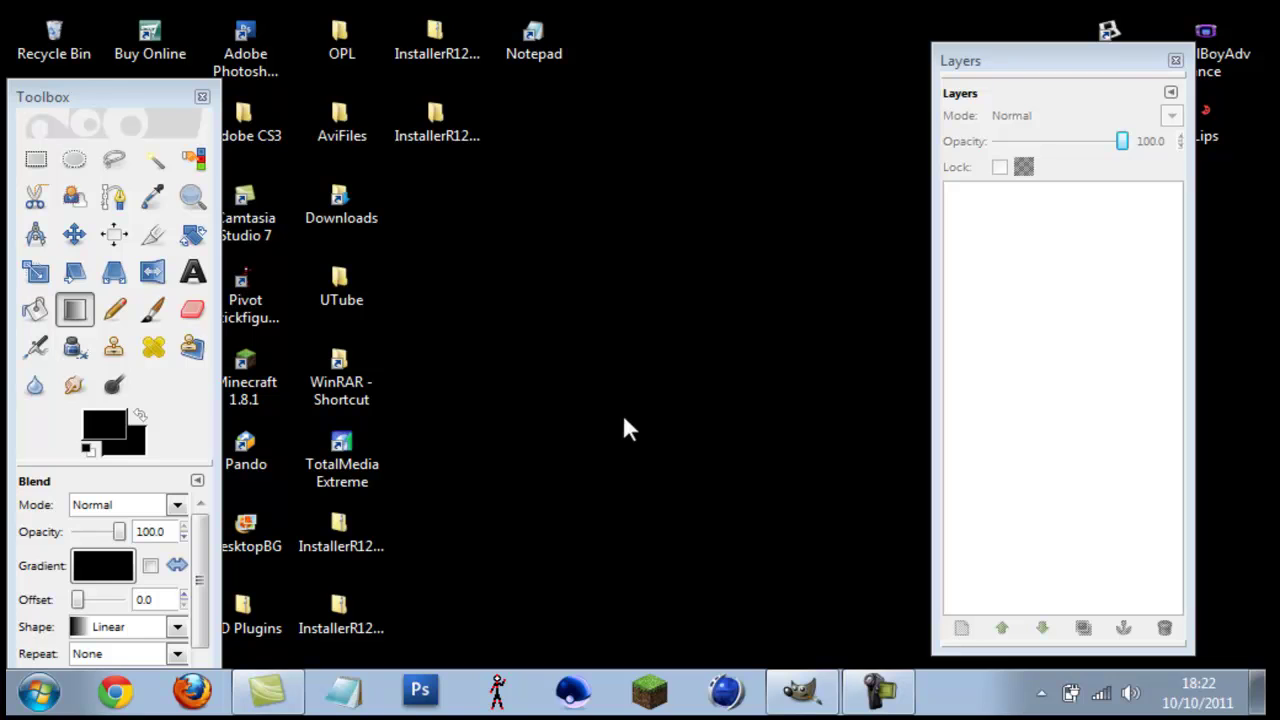
- Restore the minimized GIMP window from the taskbar
{"action": "left_click_drag", "start_coordinate": [486, 269], "coordinate": [556, 300]}
{"action": "left_click", "coordinate": [818, 700]}
- Maximize GIMP and start a new 640×400 px landscape image
{"action": "left_click", "coordinate": [855, 92]}
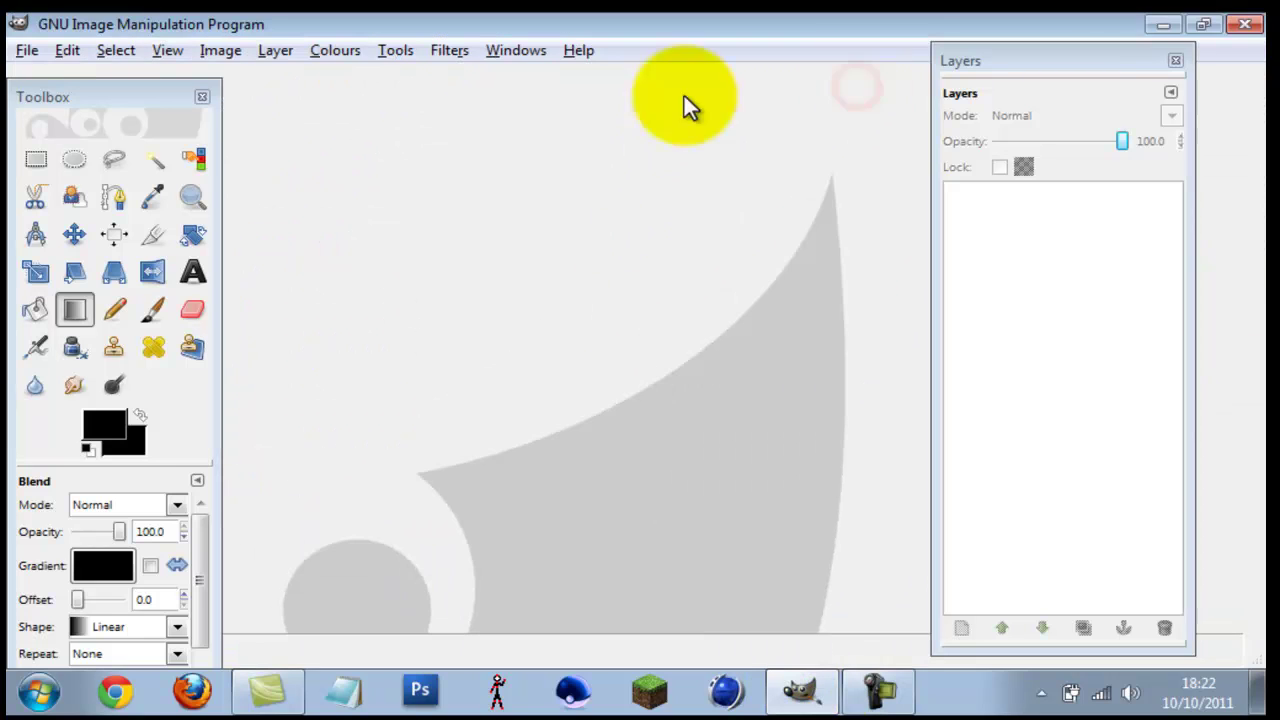
{"action": "left_click", "coordinate": [26, 53]}
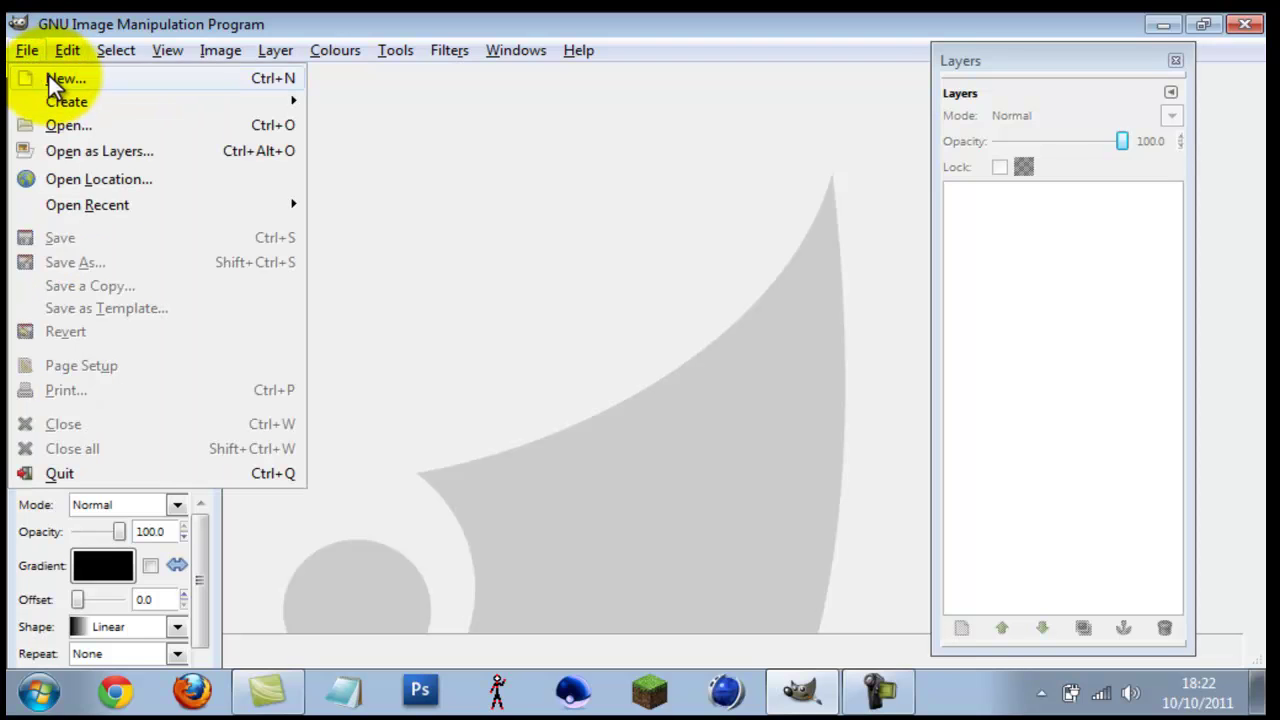
{"action": "left_click", "coordinate": [50, 72]}
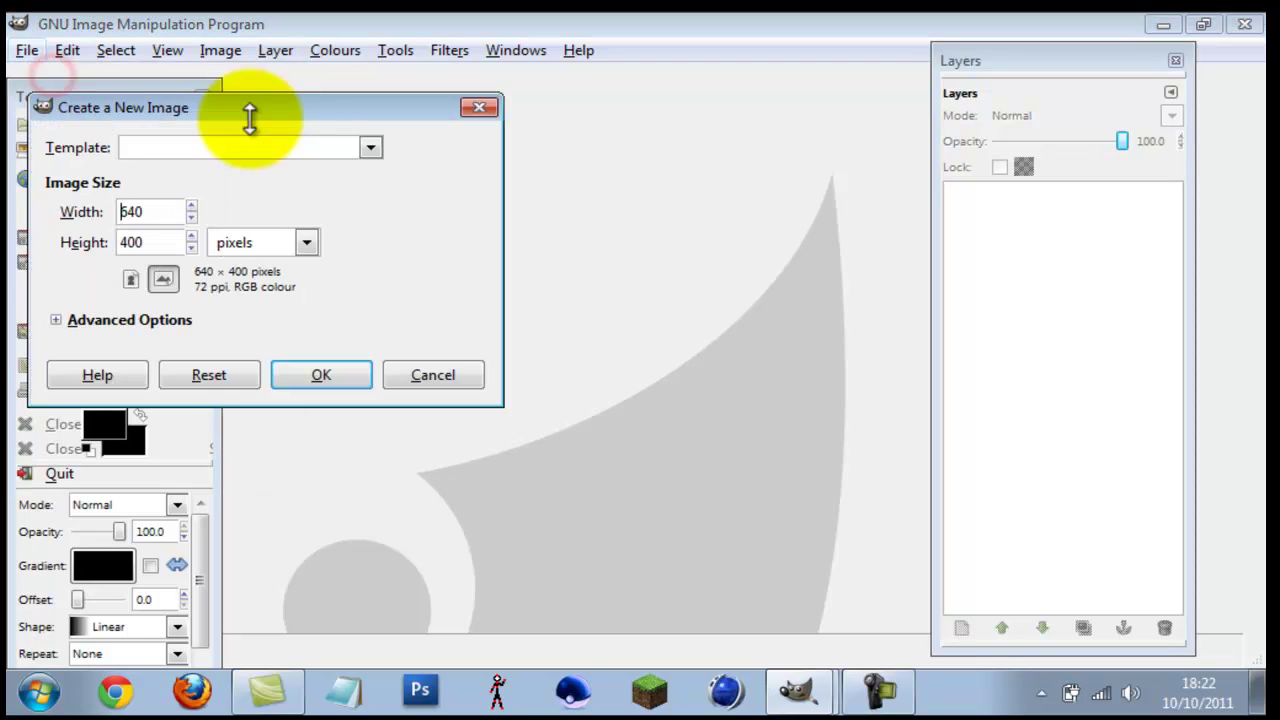
{"action": "left_click_drag", "start_coordinate": [152, 208], "coordinate": [80, 244]}
{"action": "left_click", "coordinate": [157, 212]}
{"action": "left_click", "coordinate": [150, 242]}
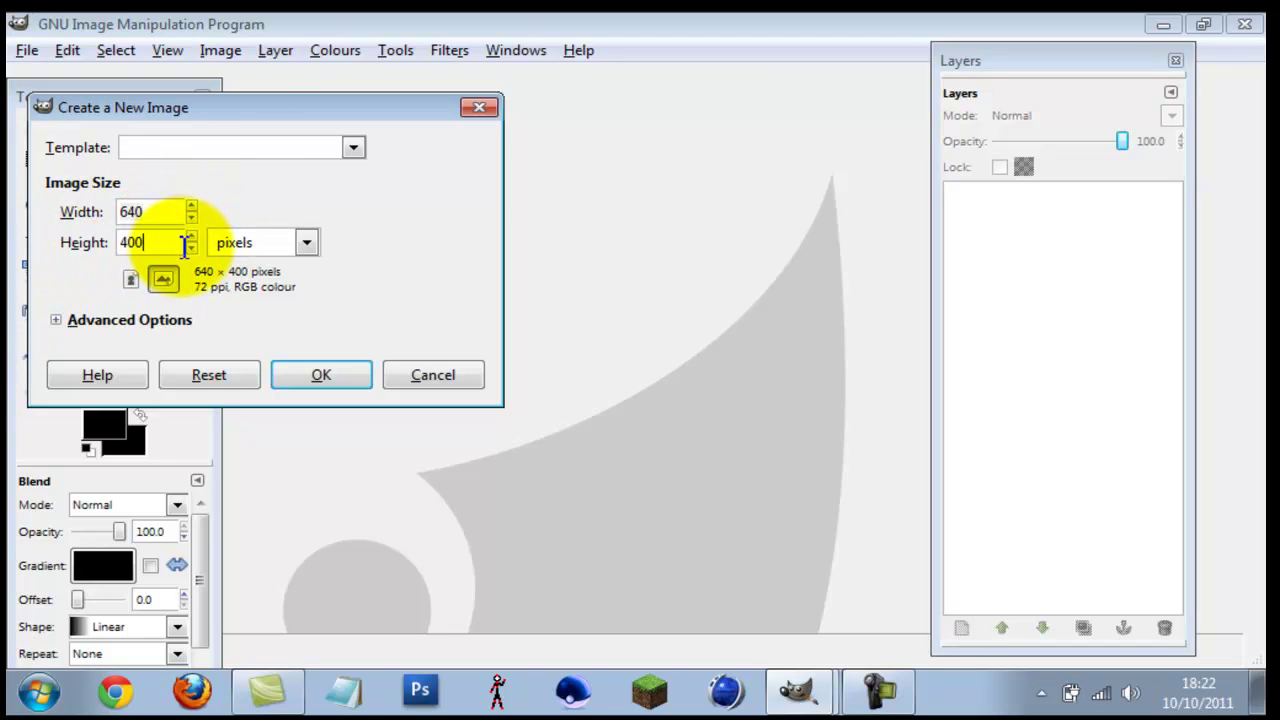
{"action": "left_click", "coordinate": [165, 278]}
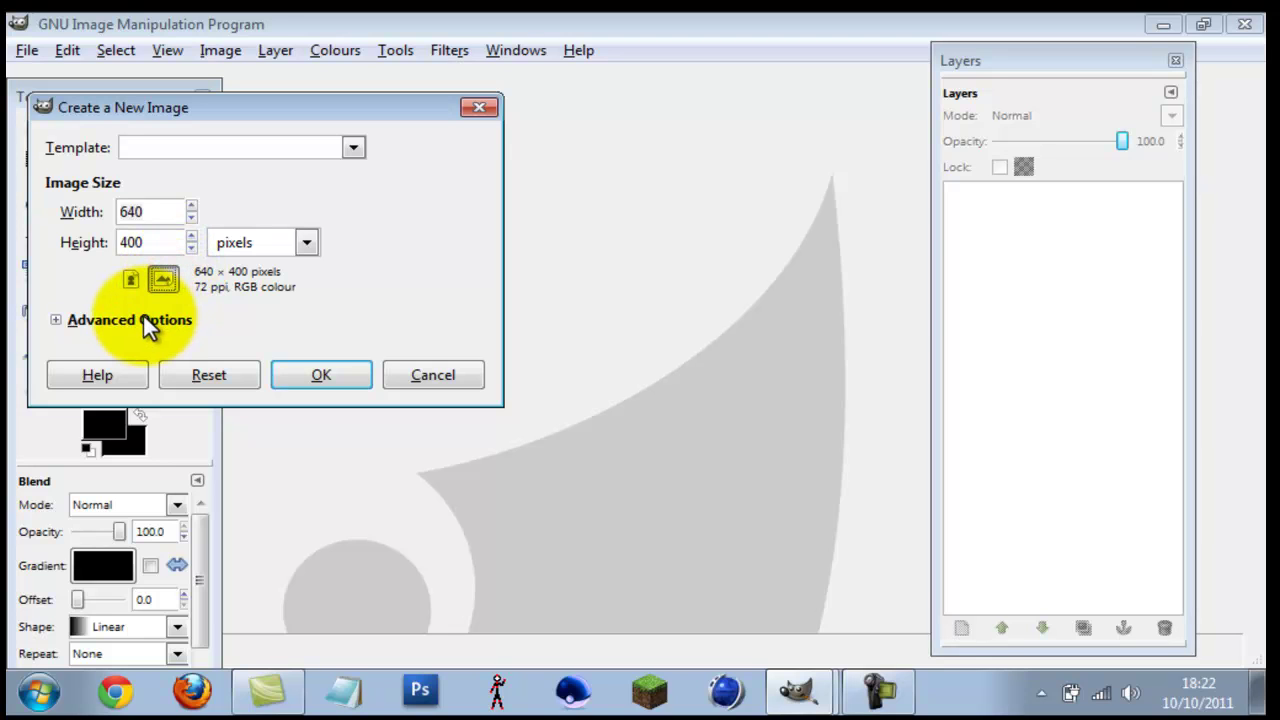
- In Advanced Options, set Fill with to Transparency and create the image
{"action": "left_click", "coordinate": [57, 320]}
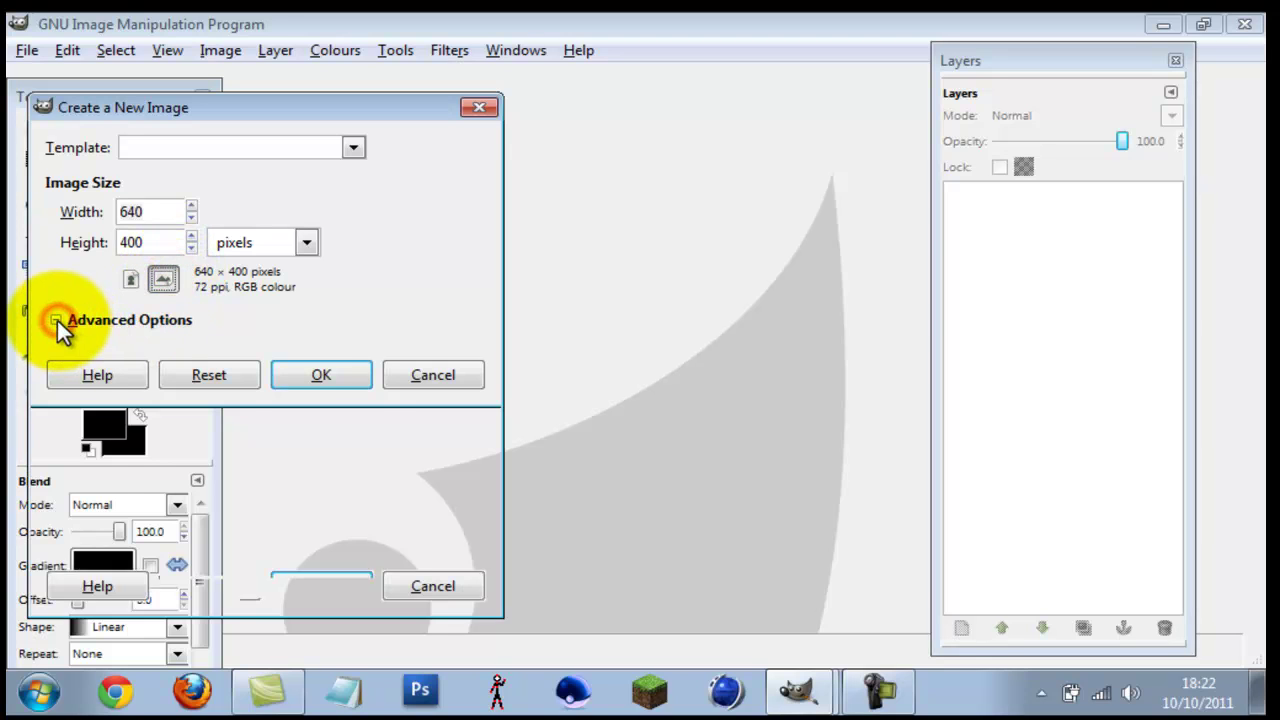
{"action": "left_click", "coordinate": [202, 351]}
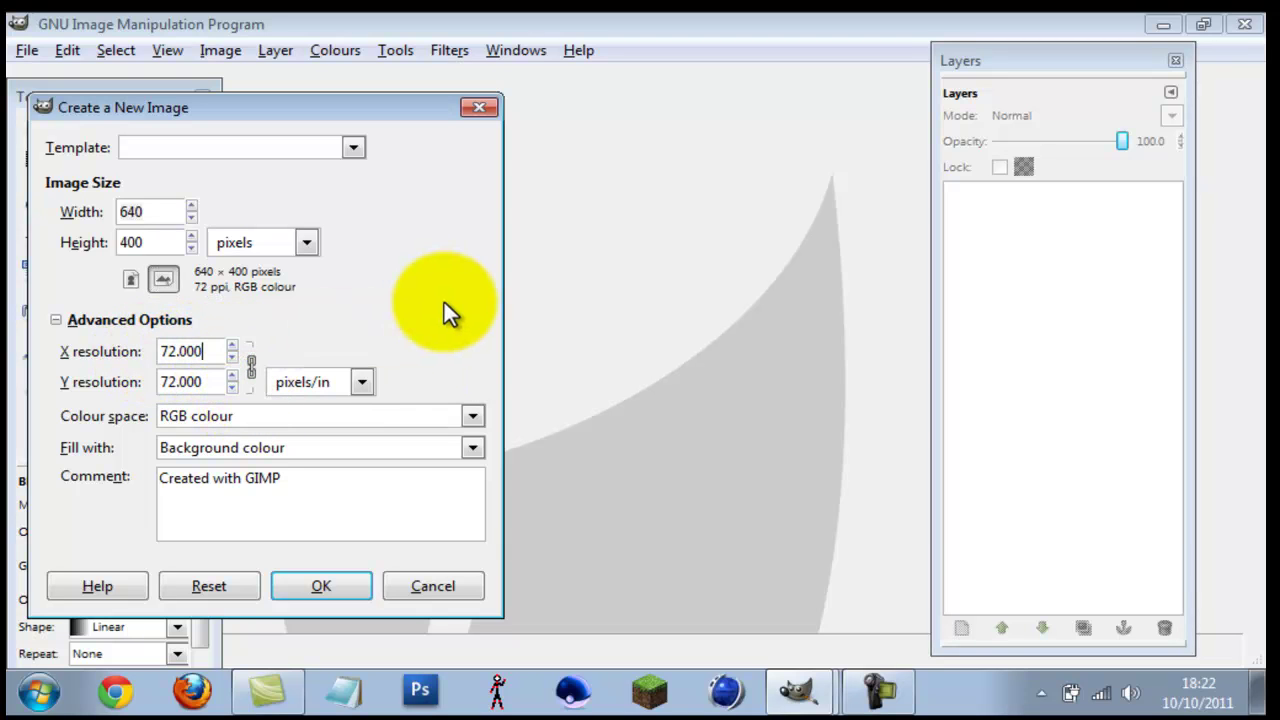
{"action": "left_click_drag", "start_coordinate": [343, 477], "coordinate": [163, 477]}
{"action": "left_click", "coordinate": [427, 476]}
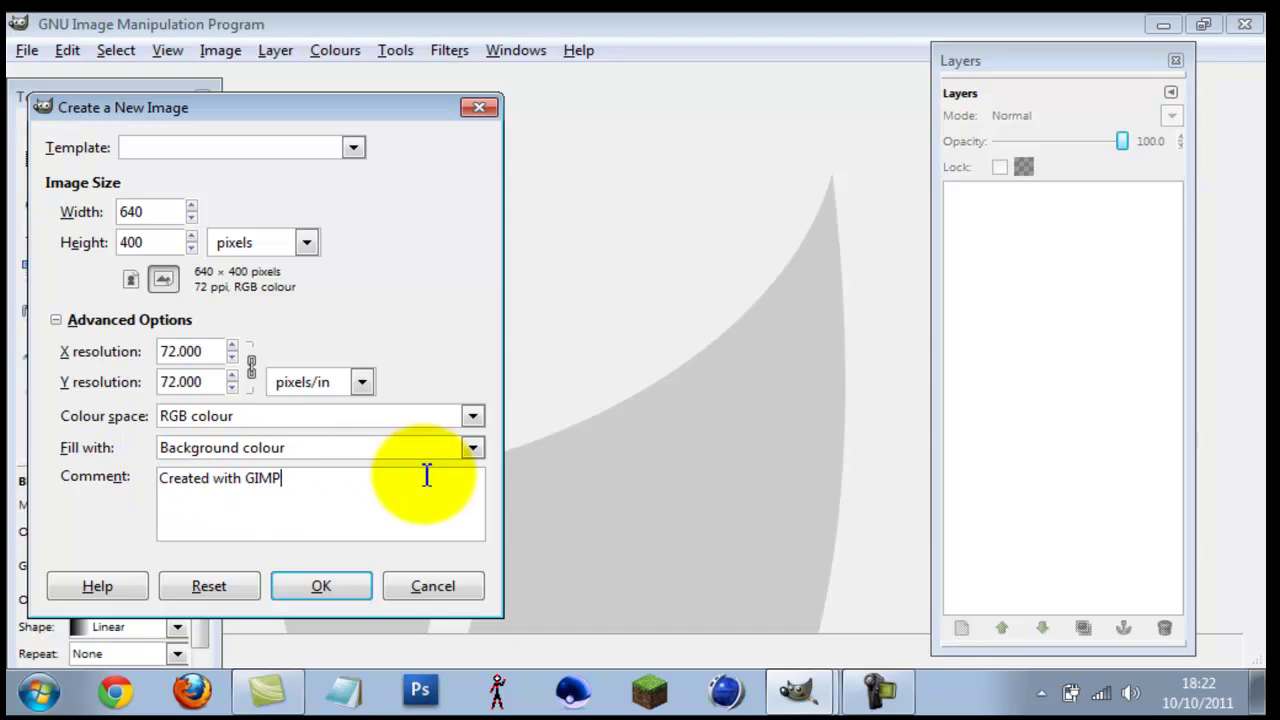
{"action": "left_click", "coordinate": [473, 448]}
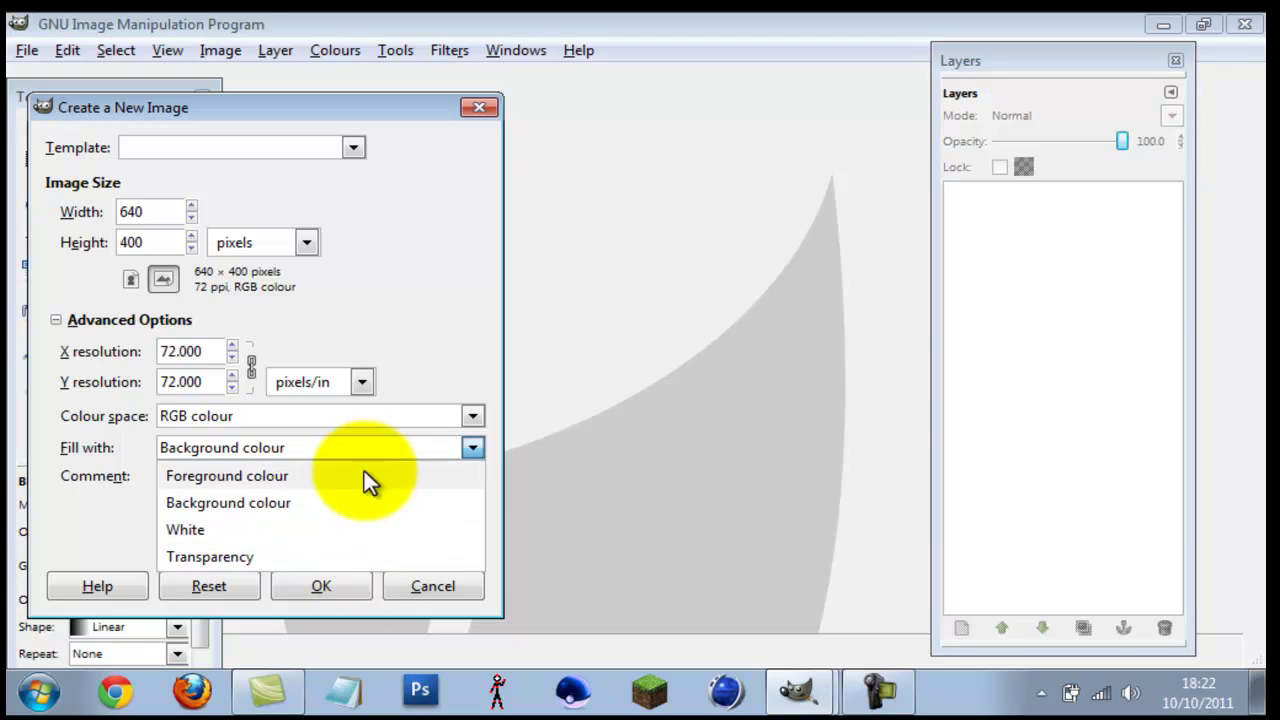
{"action": "left_click", "coordinate": [397, 562]}
{"action": "left_click", "coordinate": [326, 535]}
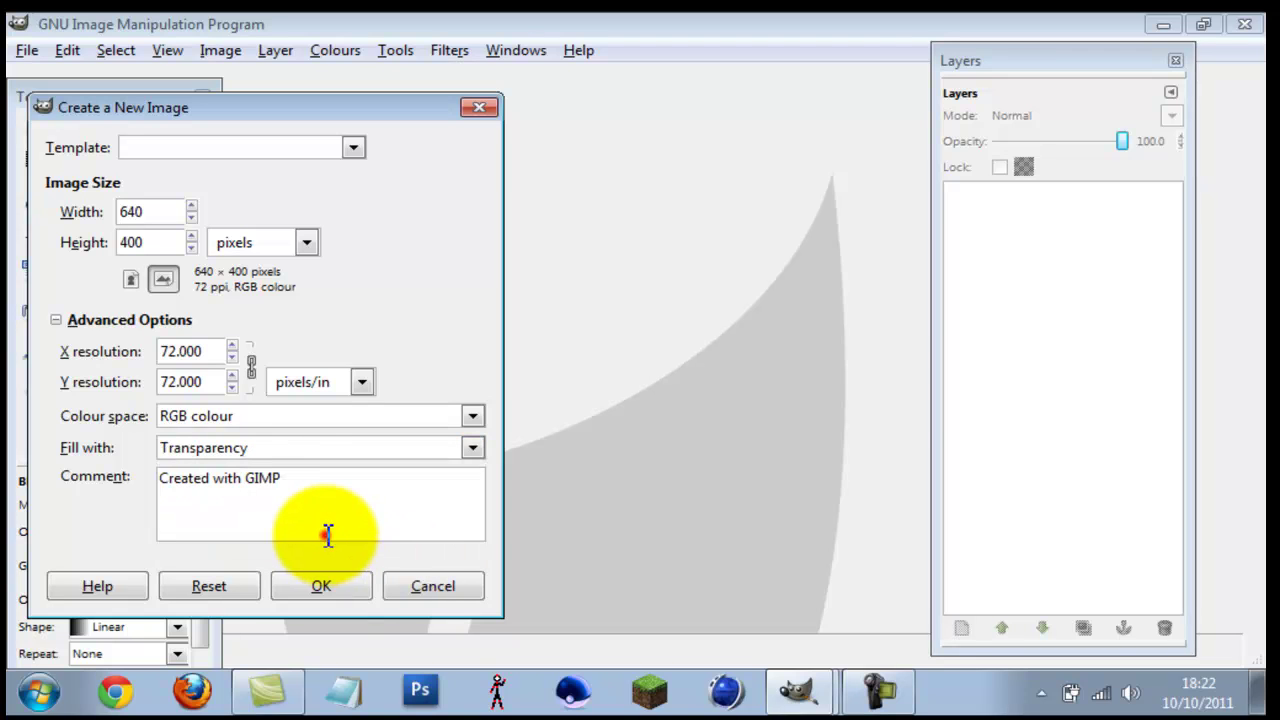
{"action": "left_click", "coordinate": [324, 584]}
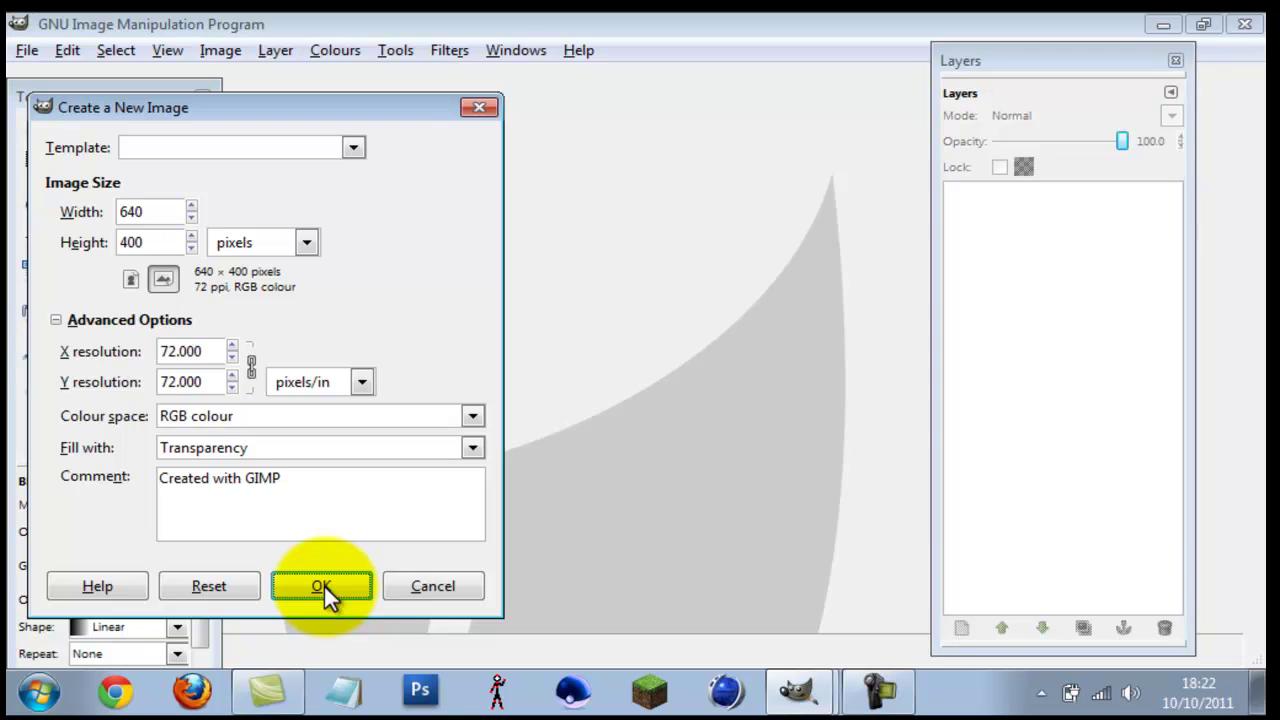
{"action": "left_click", "coordinate": [335, 583]}
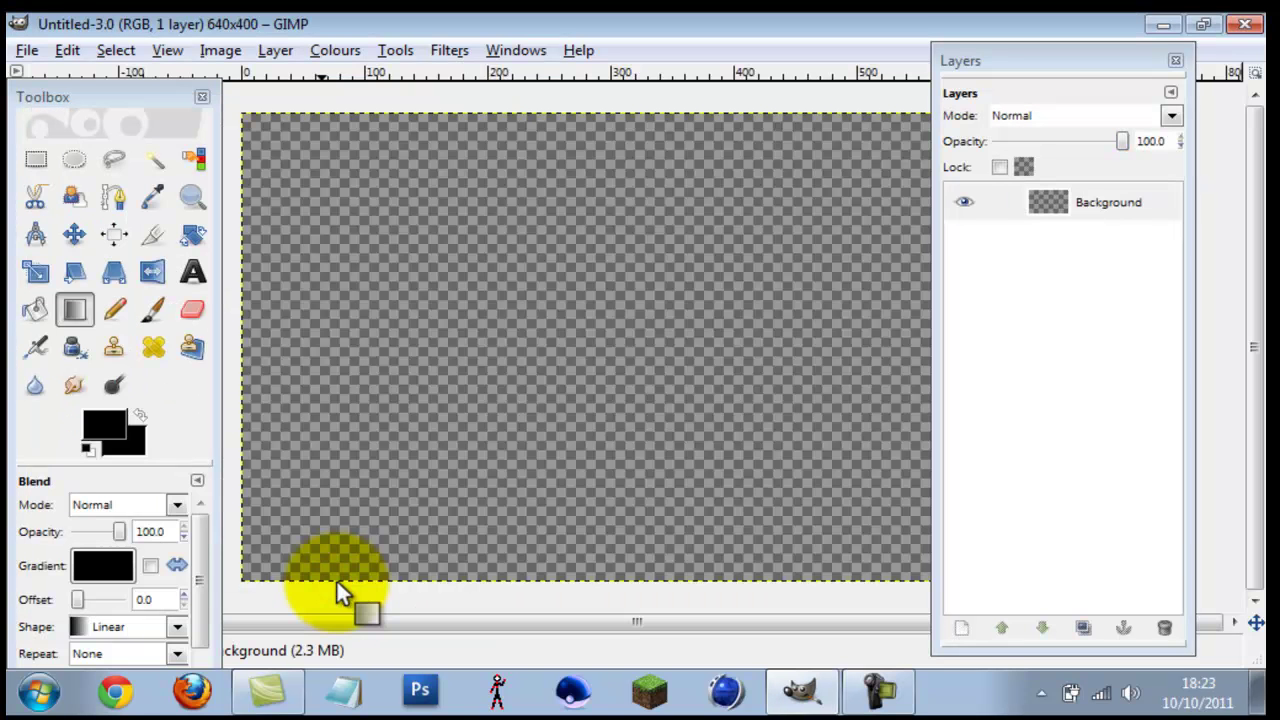
- Choose the Text tool and reset colours to default black and white
{"action": "left_click_drag", "start_coordinate": [1049, 60], "coordinate": [1171, 48]}
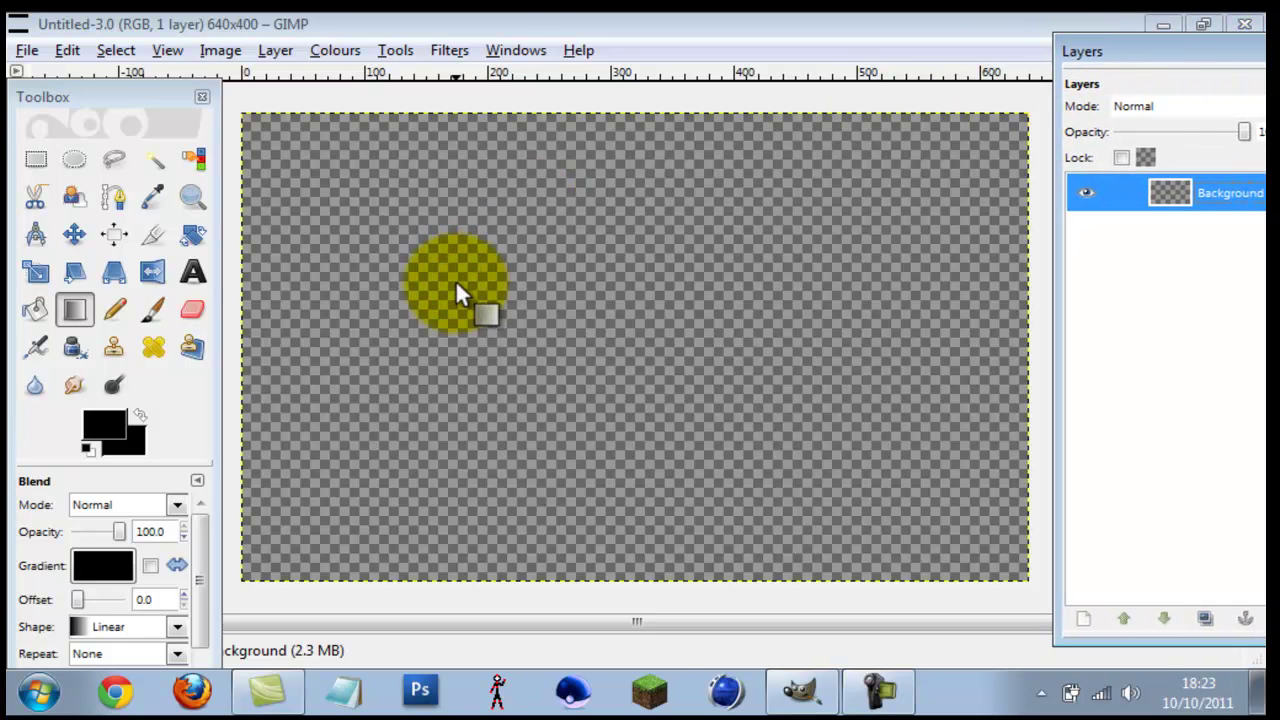
{"action": "left_click", "coordinate": [192, 271]}
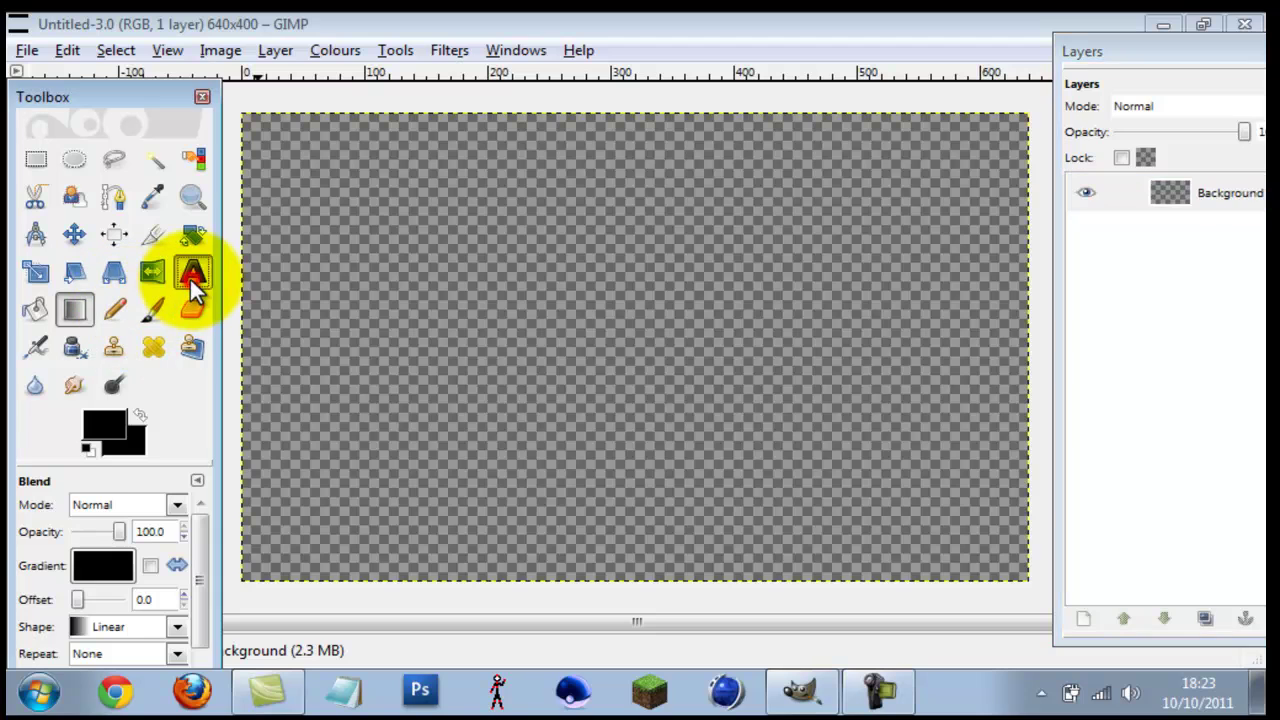
{"action": "left_click", "coordinate": [88, 450]}
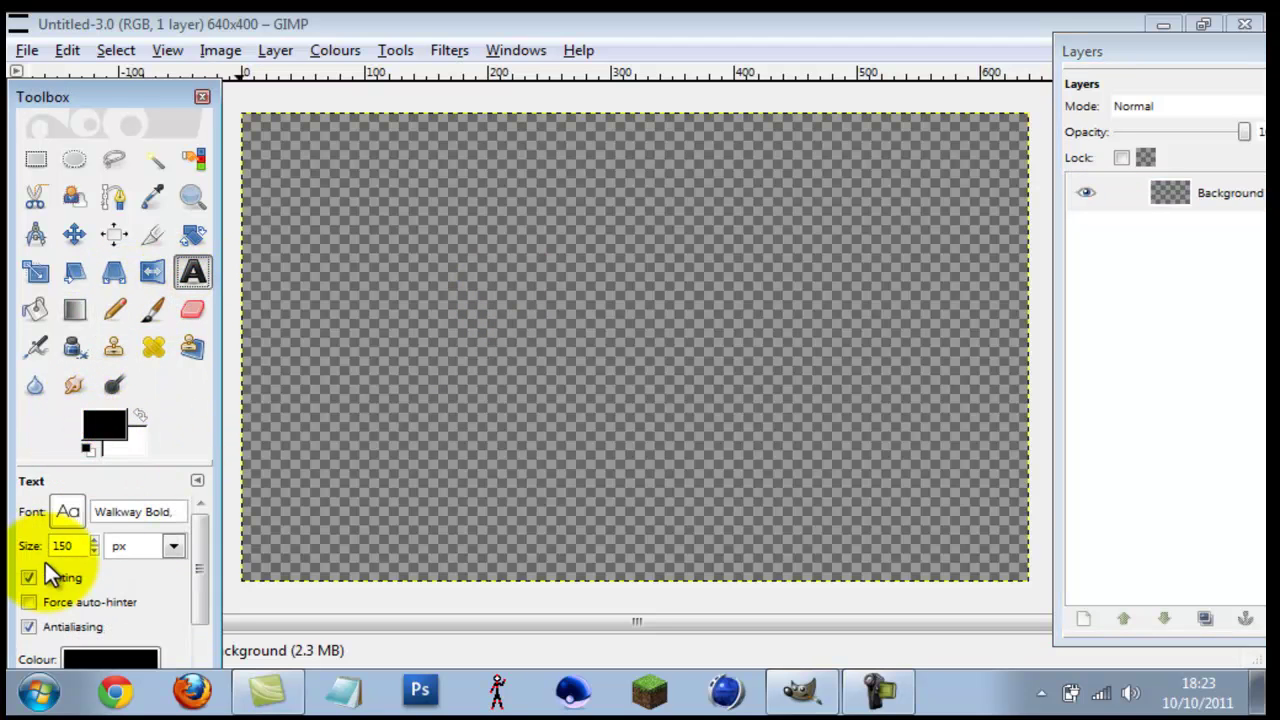
- Set the text font to Walkway Bold at a 150 px size
{"action": "left_click_drag", "start_coordinate": [195, 511], "coordinate": [18, 515]}
{"action": "left_click", "coordinate": [190, 511]}
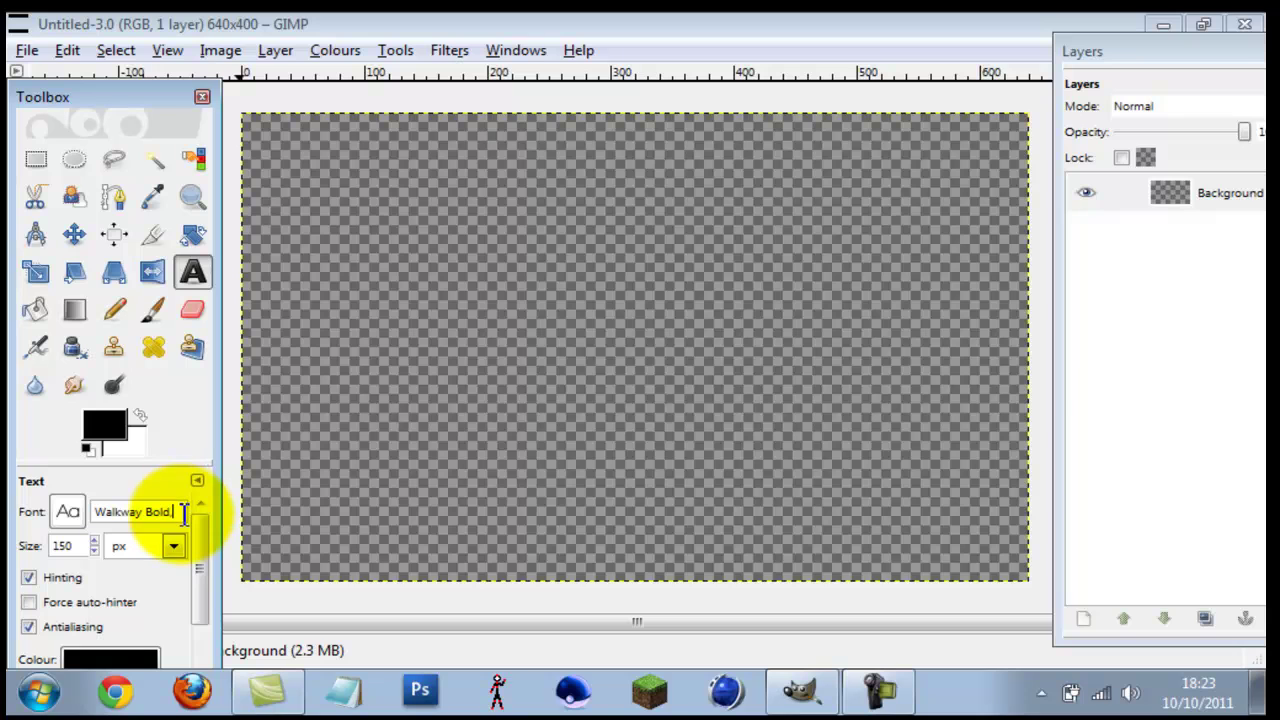
{"action": "type", "text": ","}
{"action": "left_click_drag", "start_coordinate": [90, 545], "coordinate": [32, 545]}
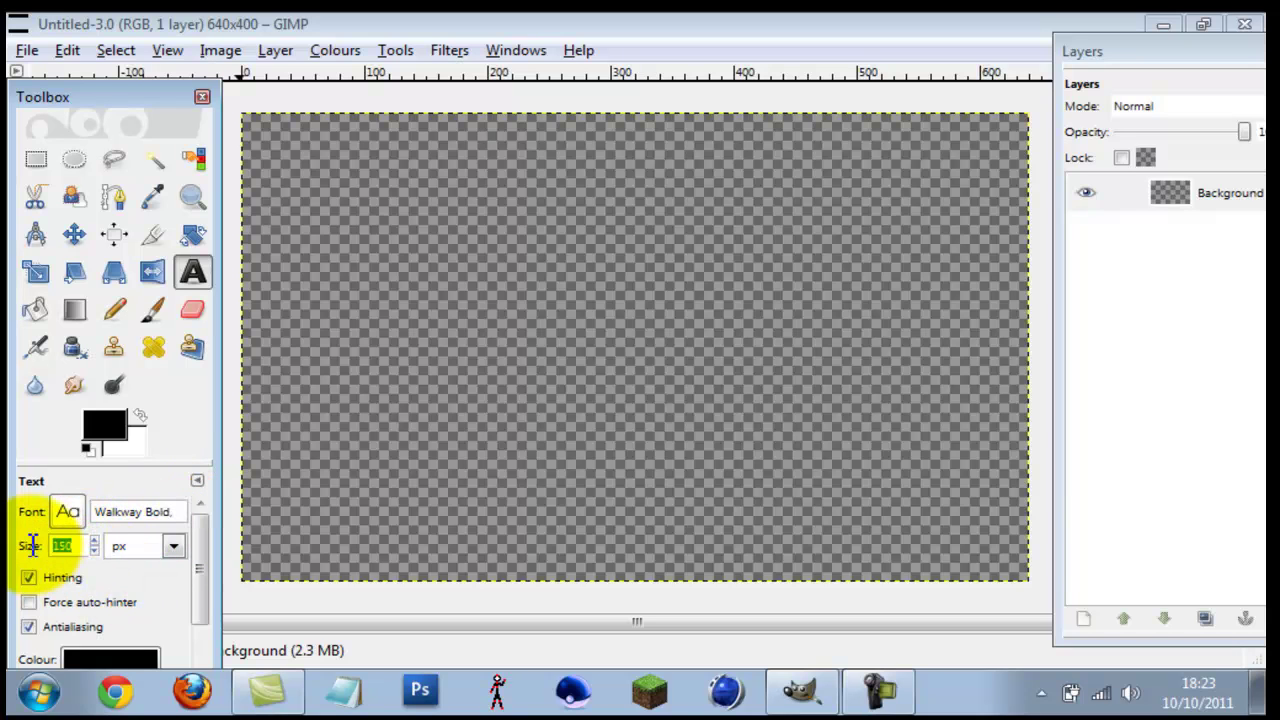
{"action": "left_click", "coordinate": [82, 545]}
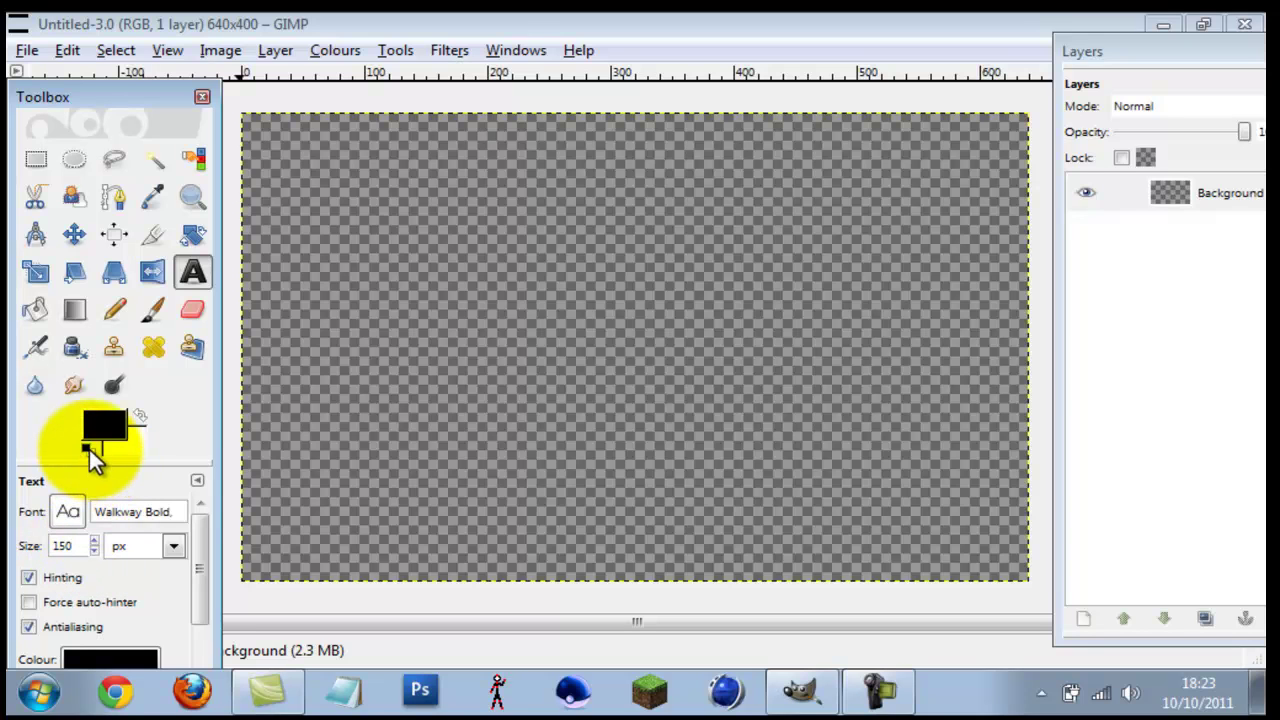
- Set the foreground colour to white (ffffff)
{"action": "left_click", "coordinate": [100, 432]}
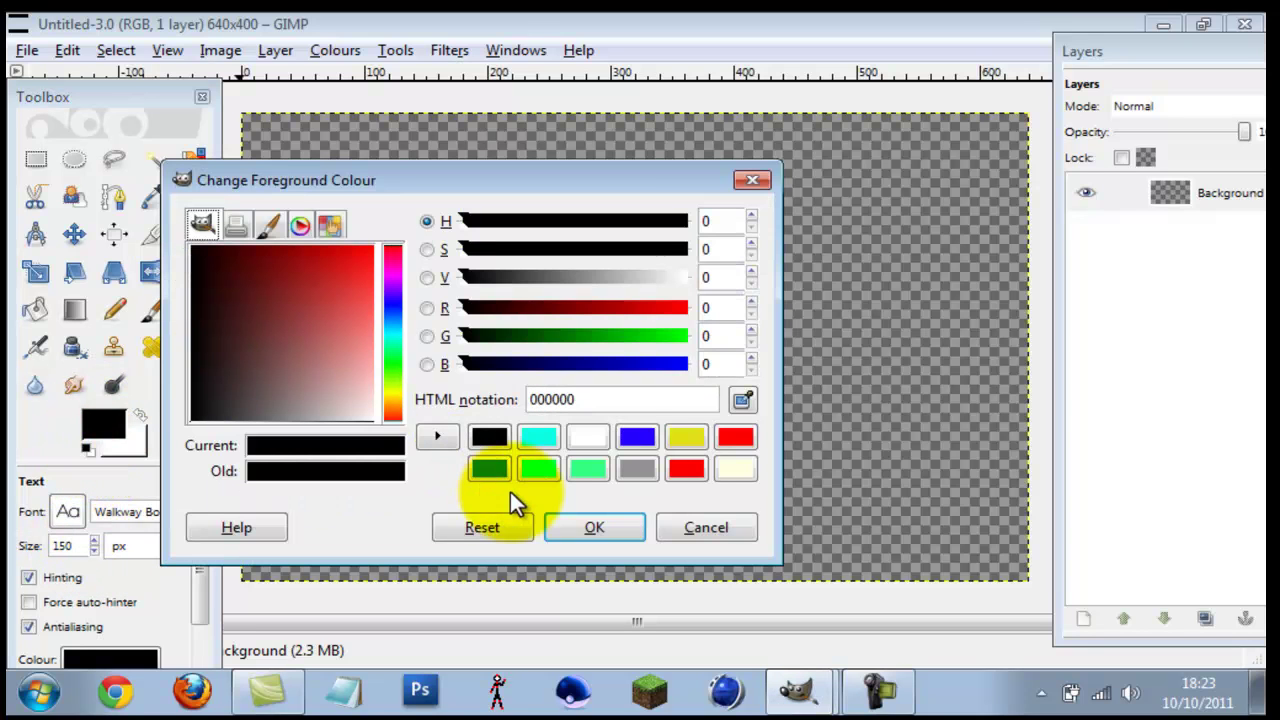
{"action": "left_click", "coordinate": [589, 436]}
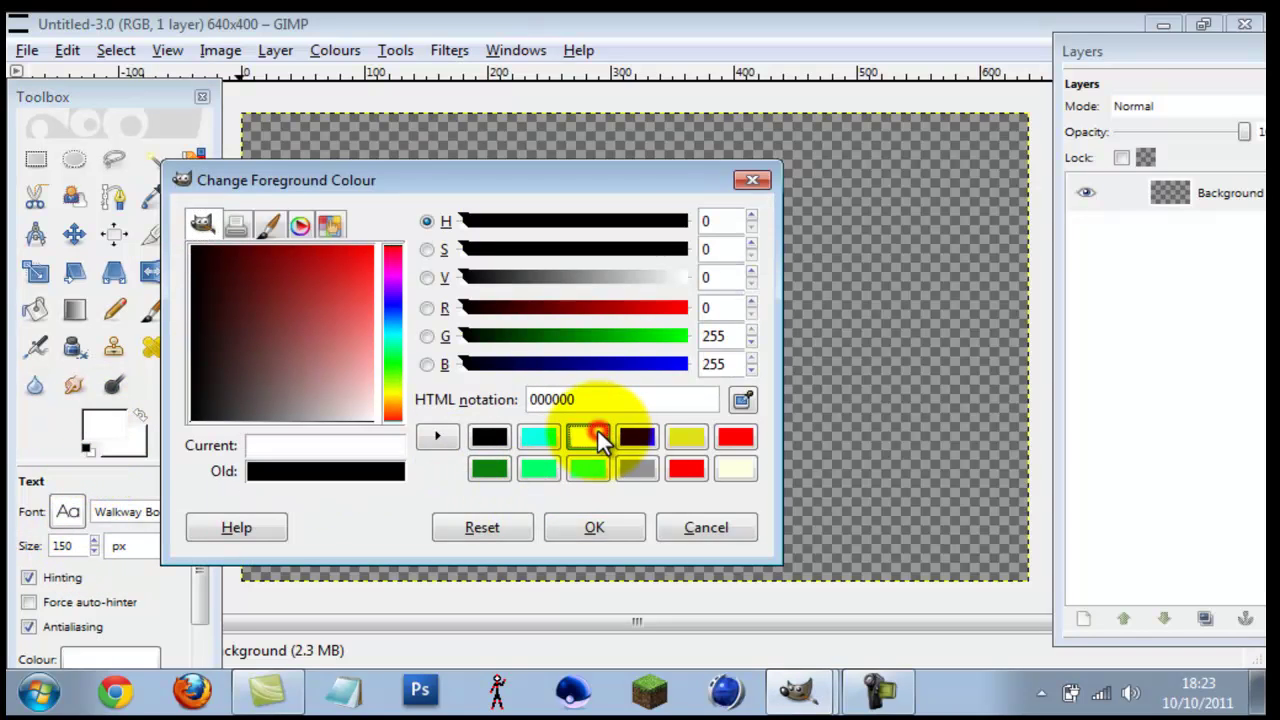
{"action": "left_click", "coordinate": [597, 528]}
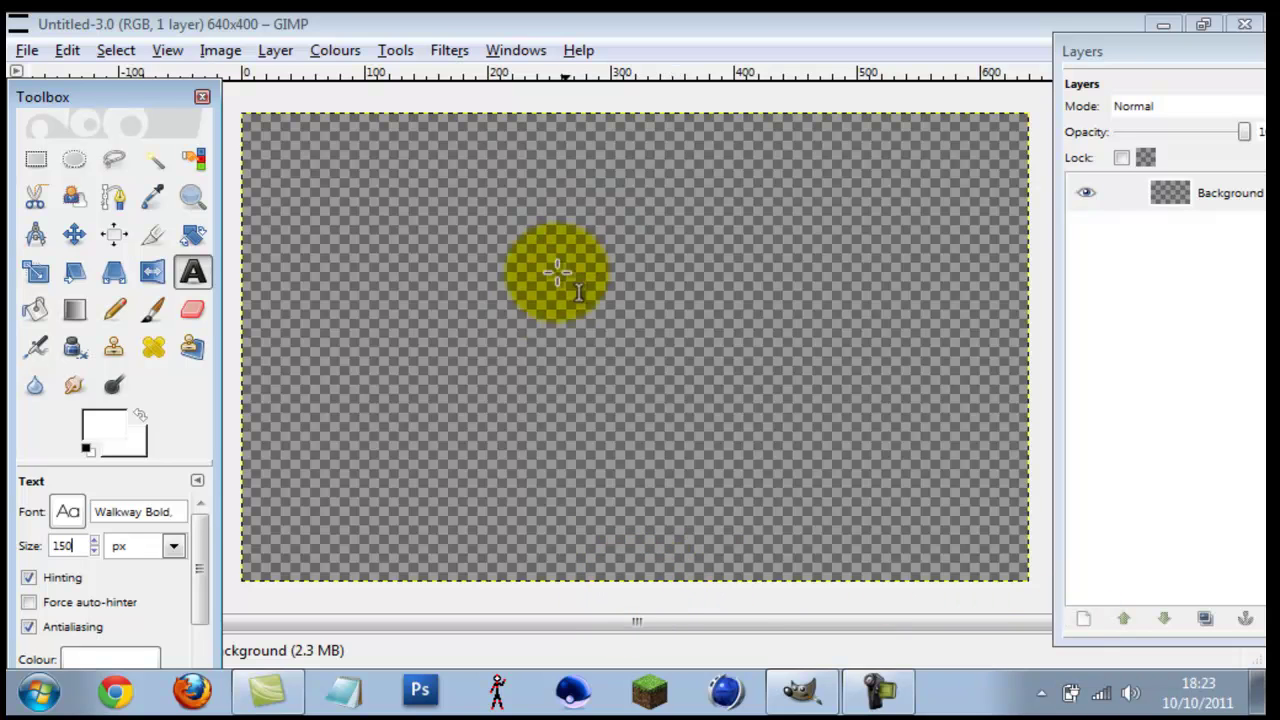
- Type 'OPL' on the canvas and drag the text toward the centre
{"action": "left_click", "coordinate": [538, 324]}
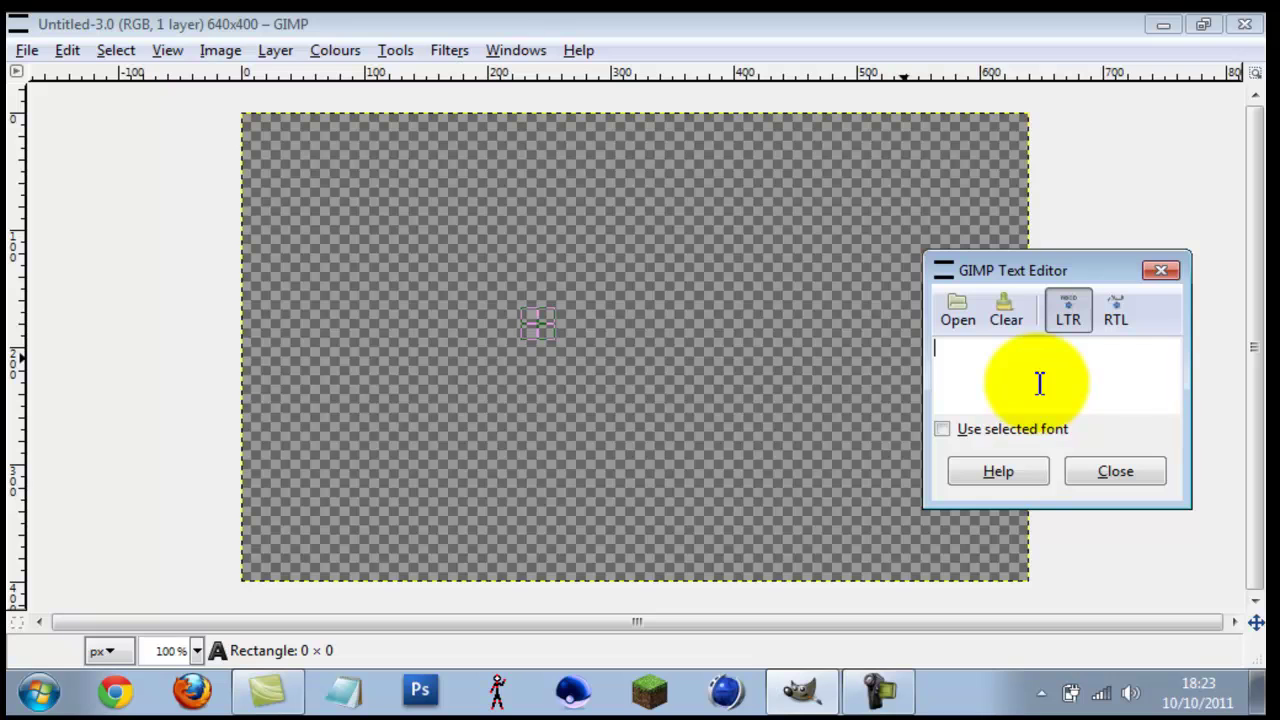
{"action": "type", "text": "OPL"}
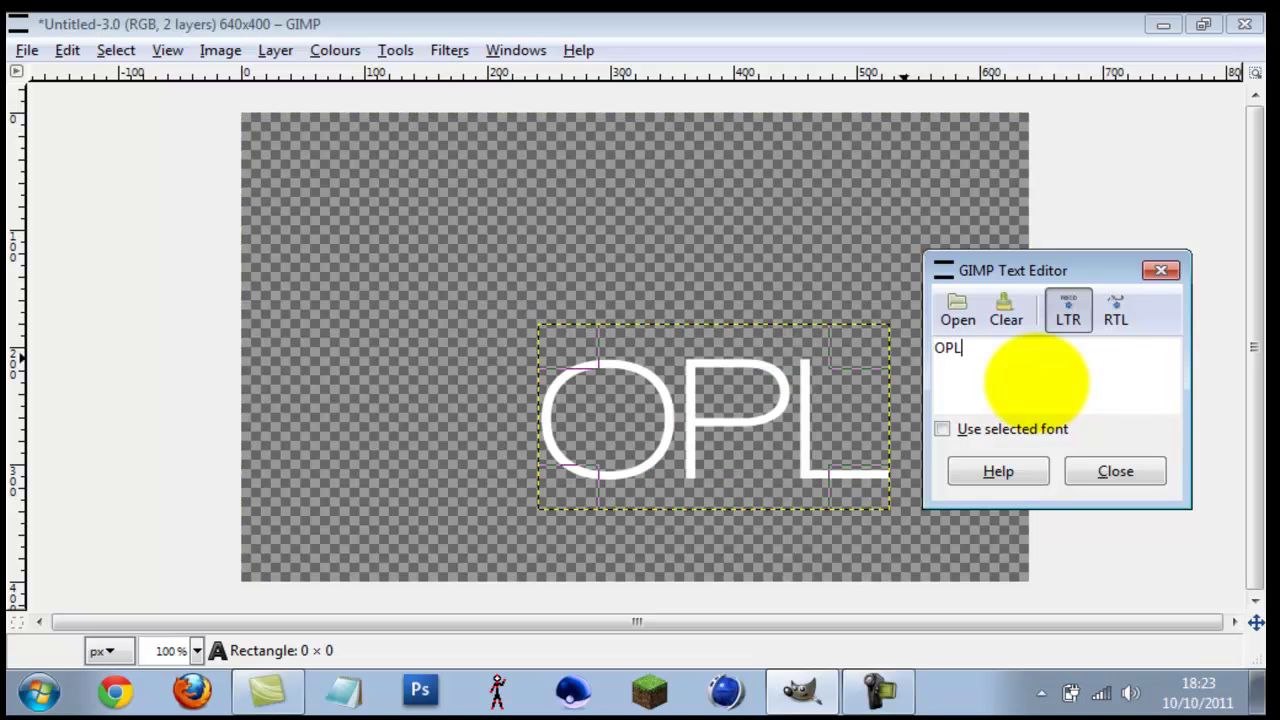
{"action": "left_click", "coordinate": [731, 386]}
{"action": "left_click_drag", "start_coordinate": [731, 386], "coordinate": [643, 354]}
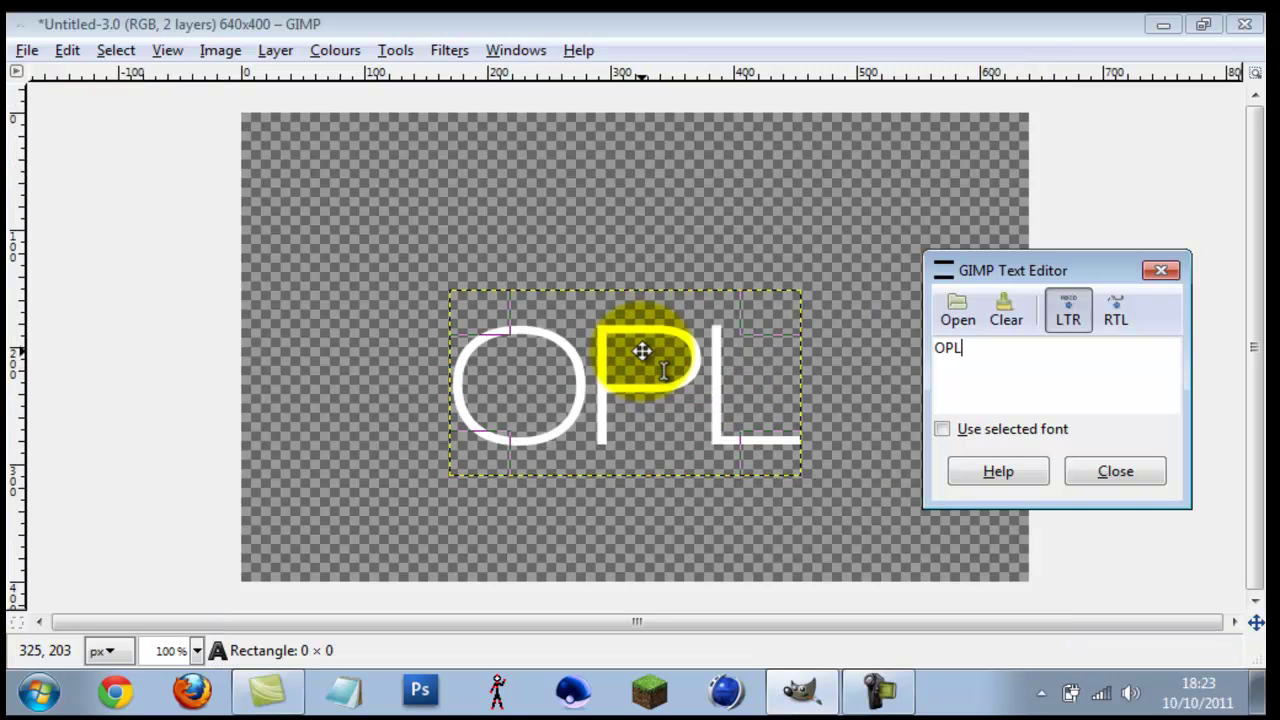
{"action": "left_click", "coordinate": [1145, 468]}
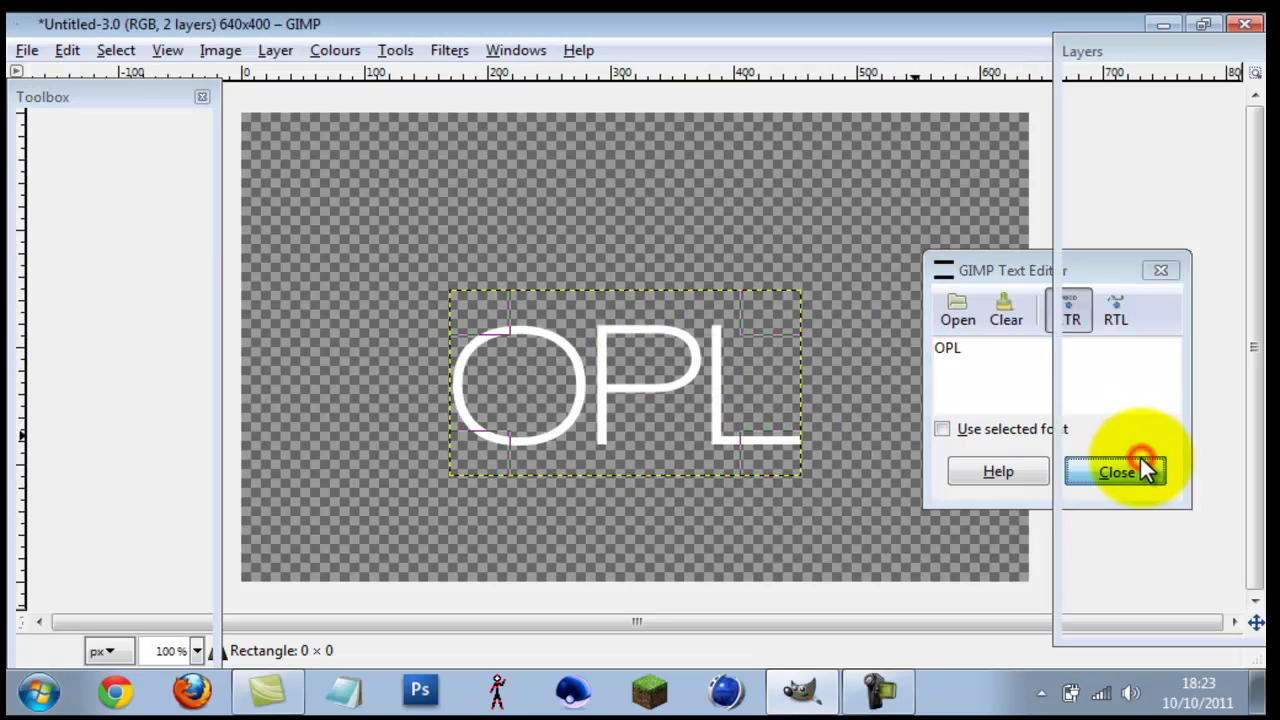
- With the Align tool, centre the OPL layer horizontally and vertically
{"action": "left_click", "coordinate": [113, 234]}
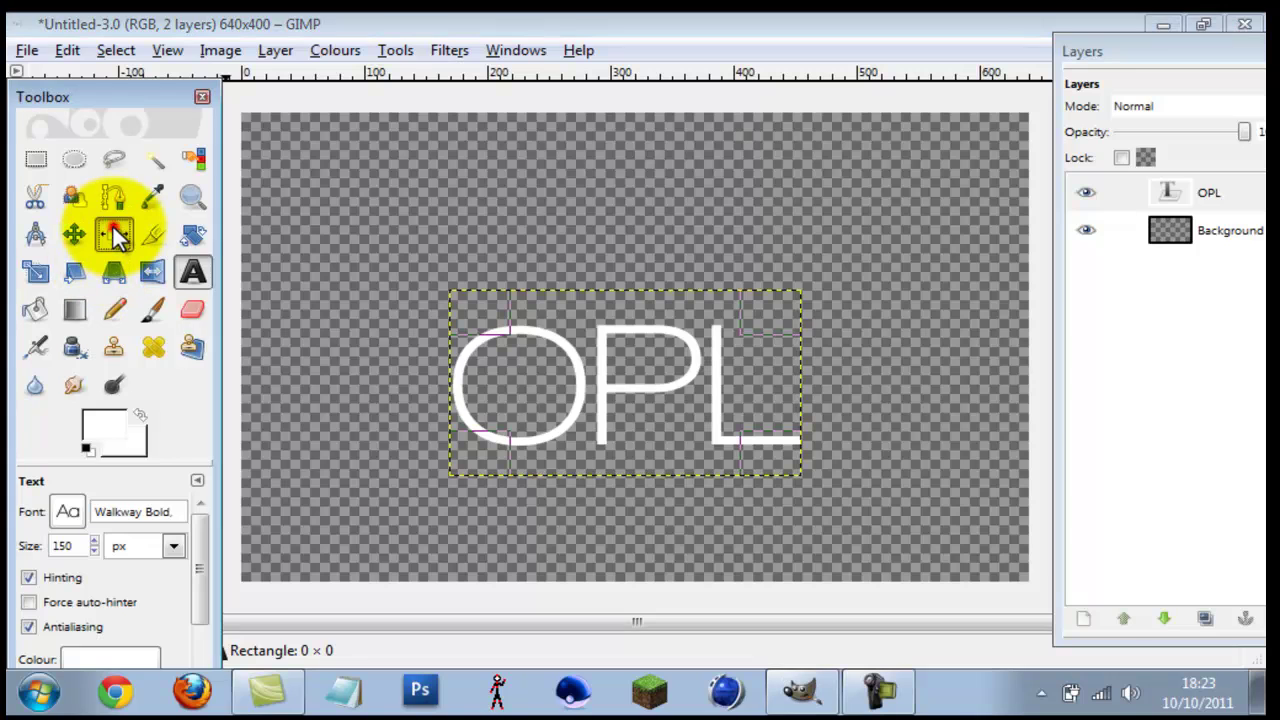
{"action": "left_click", "coordinate": [634, 377]}
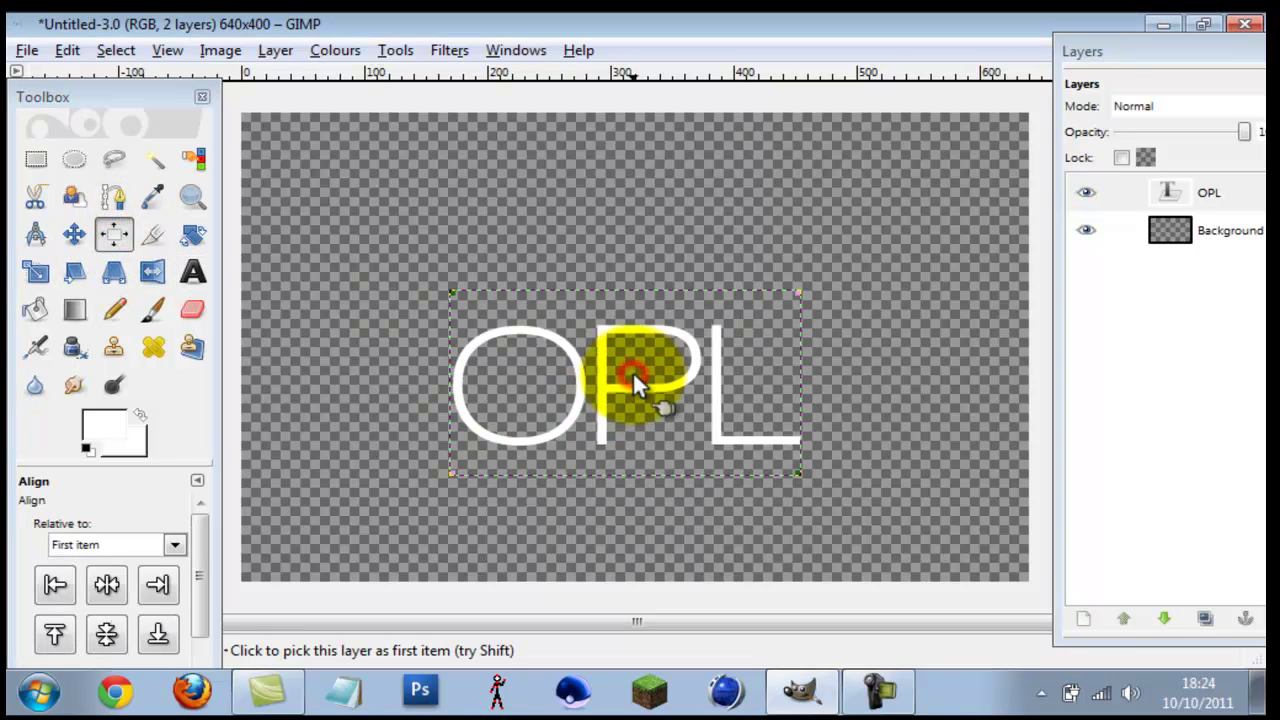
{"action": "left_click", "coordinate": [109, 590]}
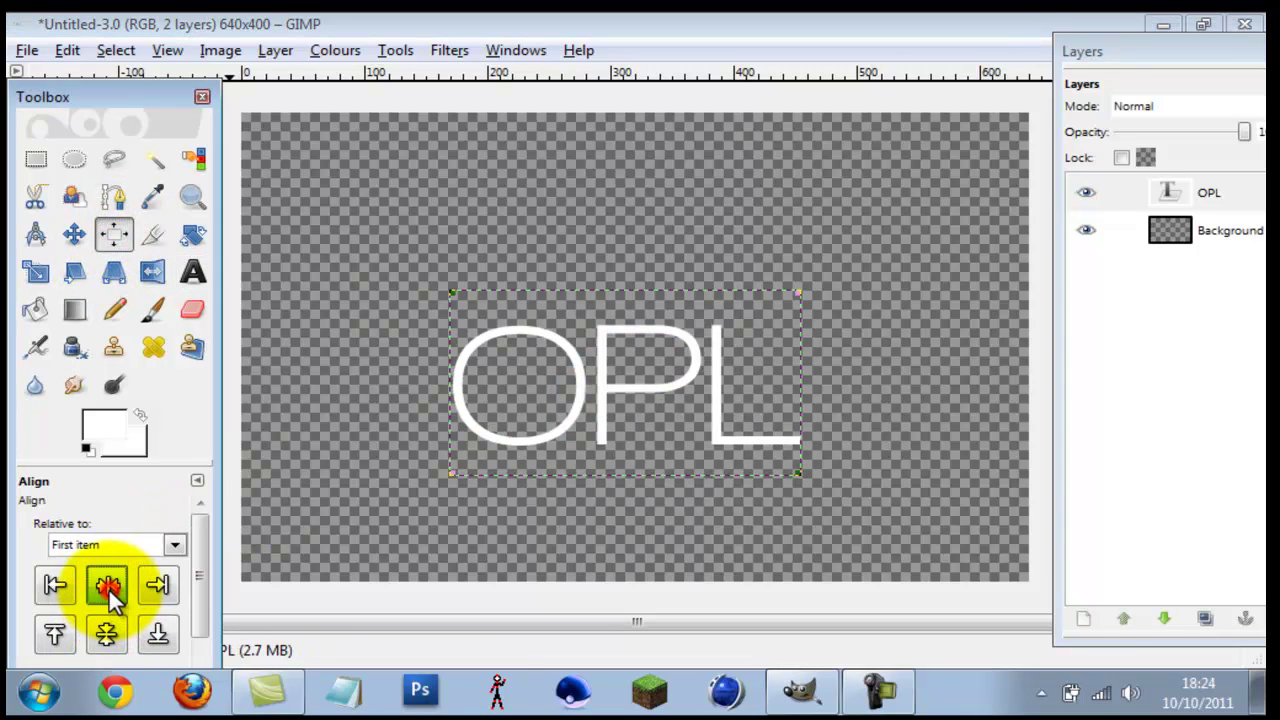
{"action": "left_click", "coordinate": [108, 631]}
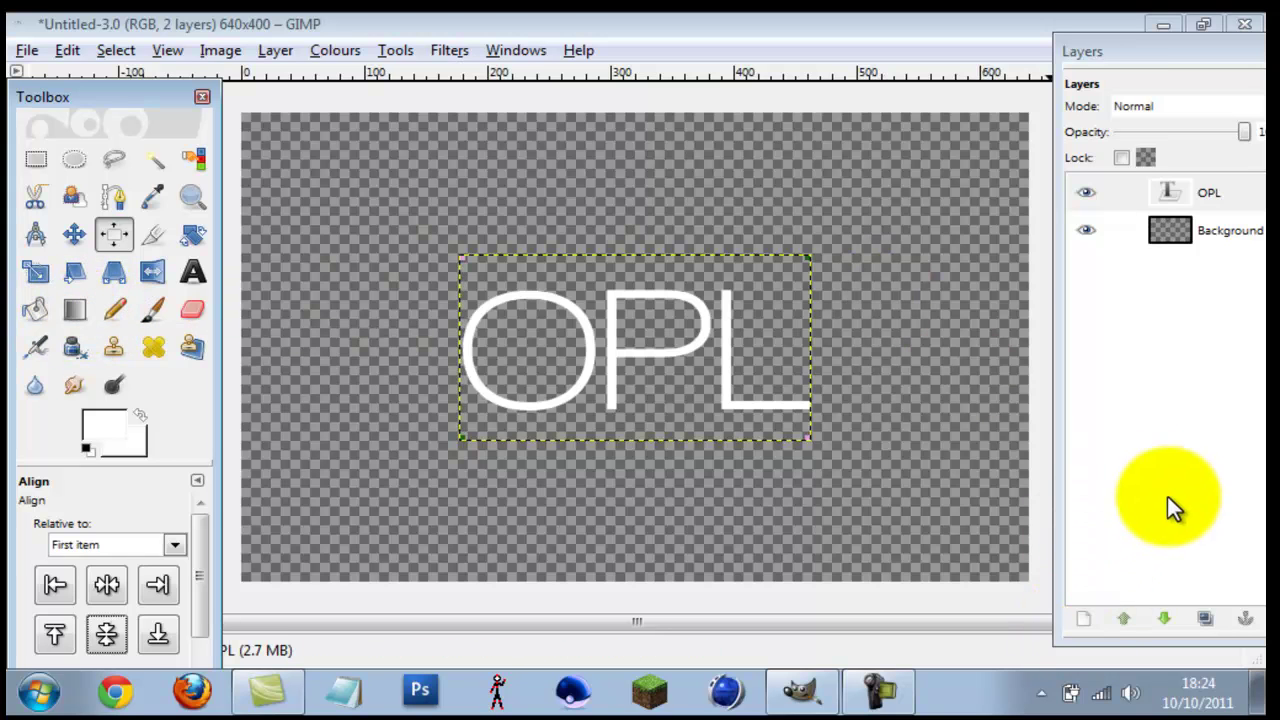
- Convert the OPL text to a selection and add a transparent New Layer
{"action": "left_click", "coordinate": [1183, 200]}
{"action": "right_click", "coordinate": [1182, 198]}
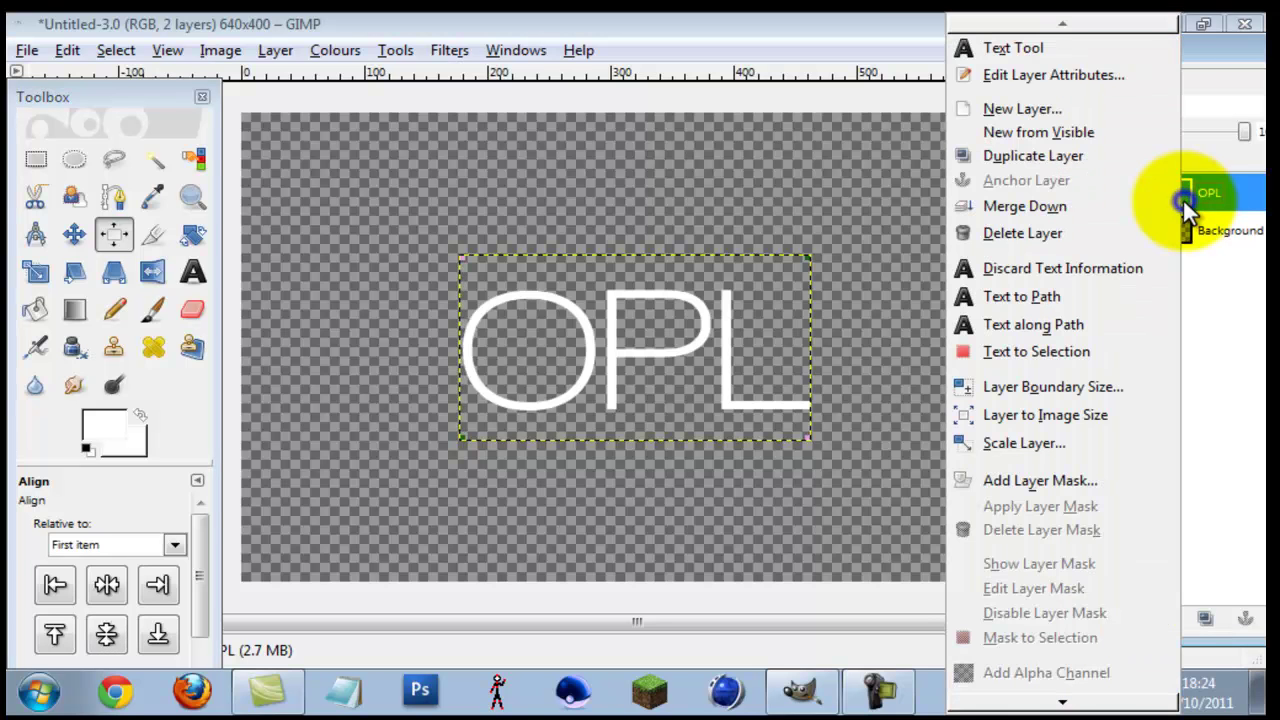
{"action": "left_click", "coordinate": [1149, 359]}
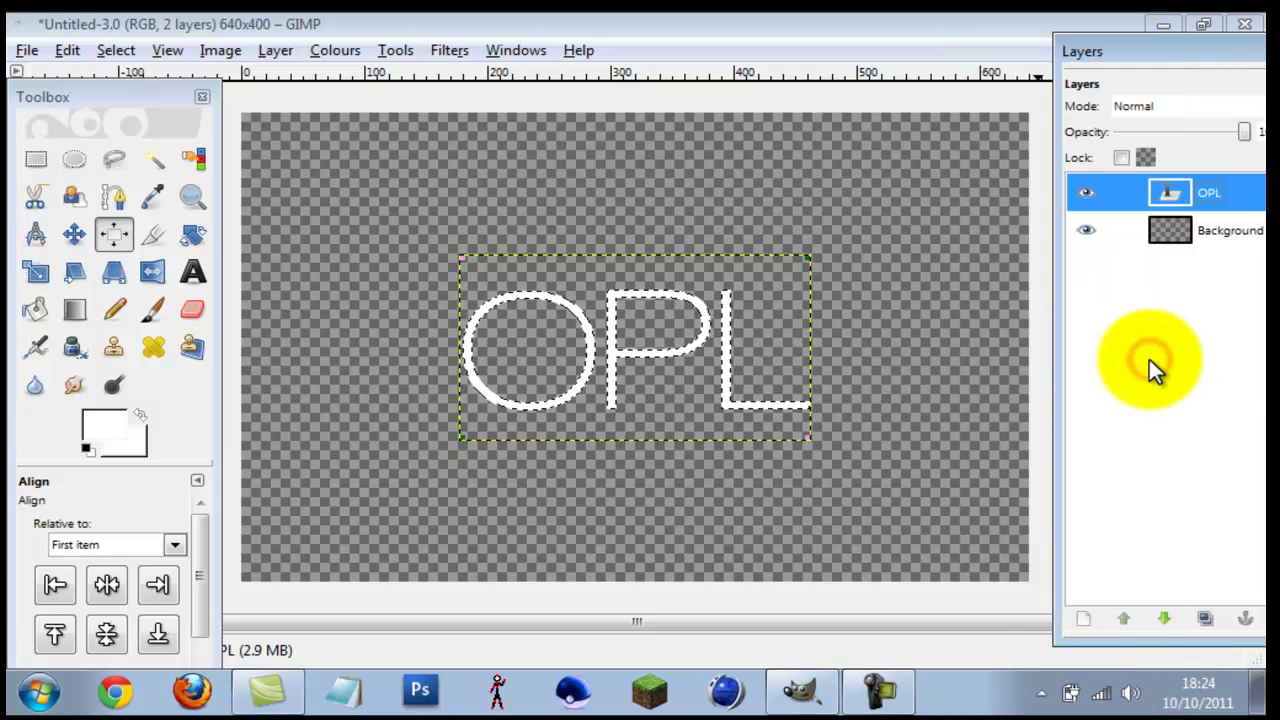
{"action": "left_click", "coordinate": [1074, 624]}
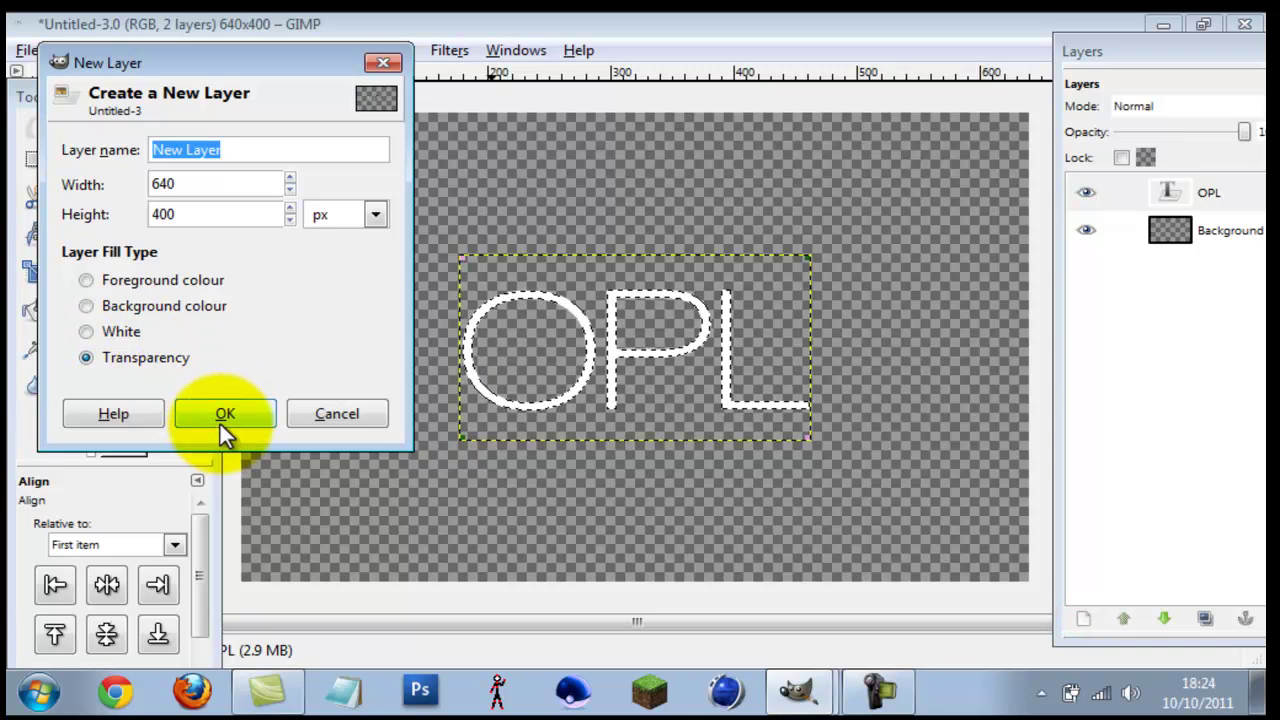
{"action": "left_click", "coordinate": [220, 416]}
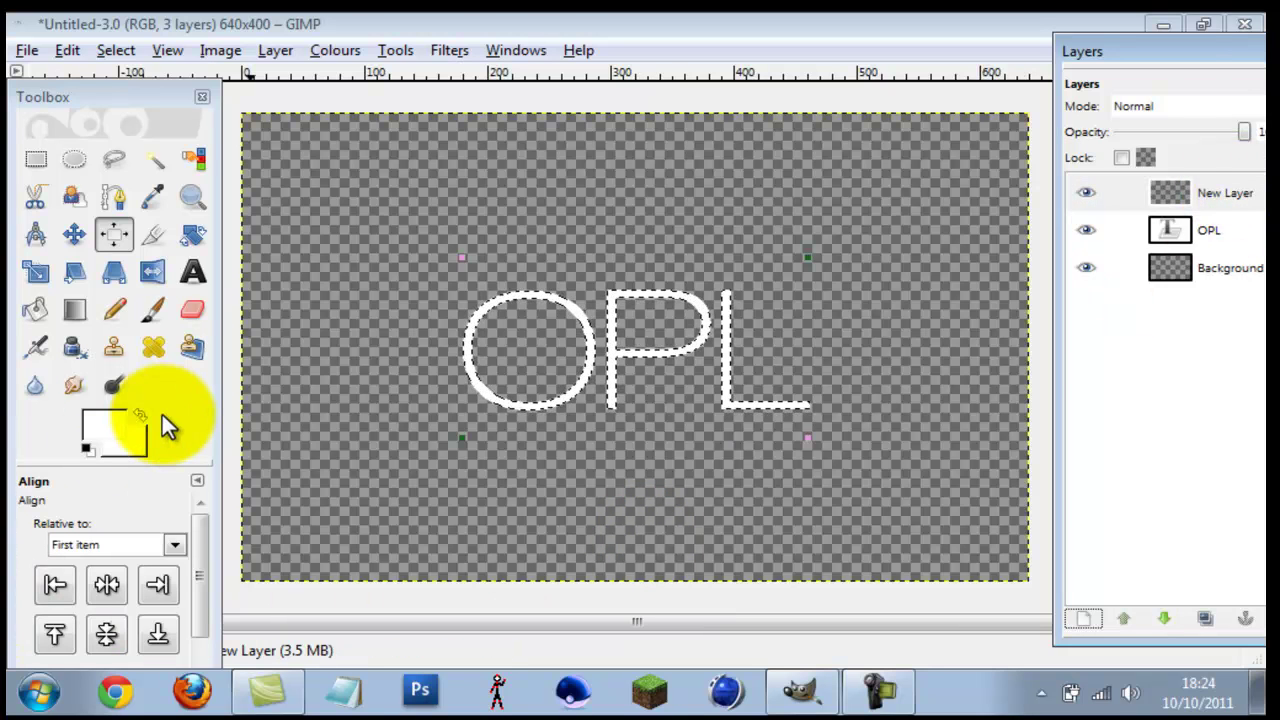
- Choose Bucket Fill, make New Layer active, and open the Grow Selection dialog
{"action": "left_click_drag", "start_coordinate": [1159, 44], "coordinate": [1131, 48]}
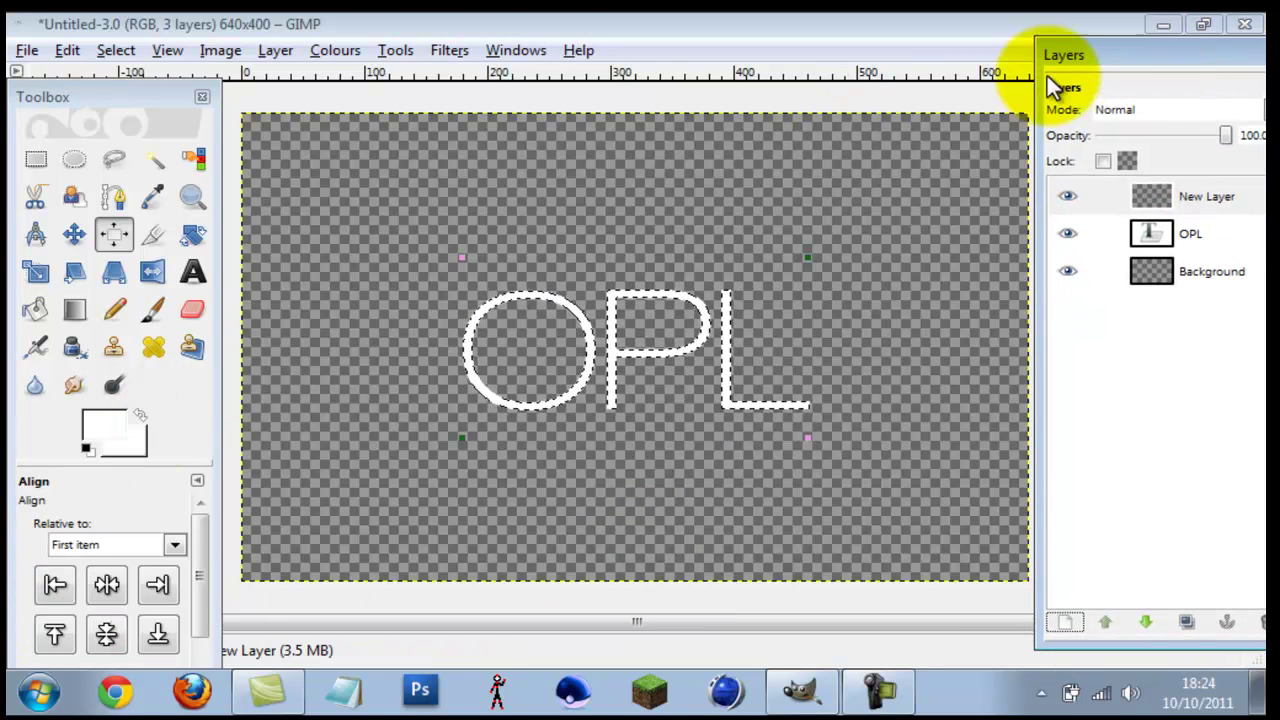
{"action": "left_click", "coordinate": [74, 312]}
{"action": "left_click", "coordinate": [35, 312]}
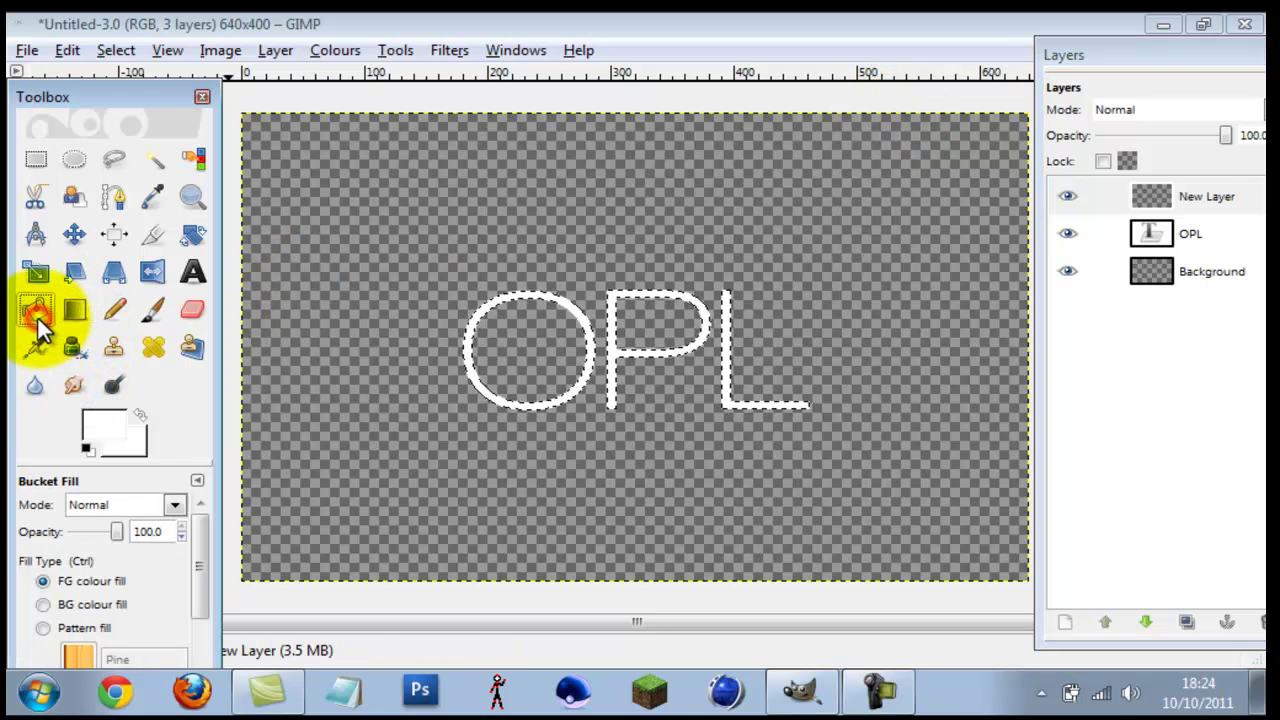
{"action": "left_click", "coordinate": [1196, 190]}
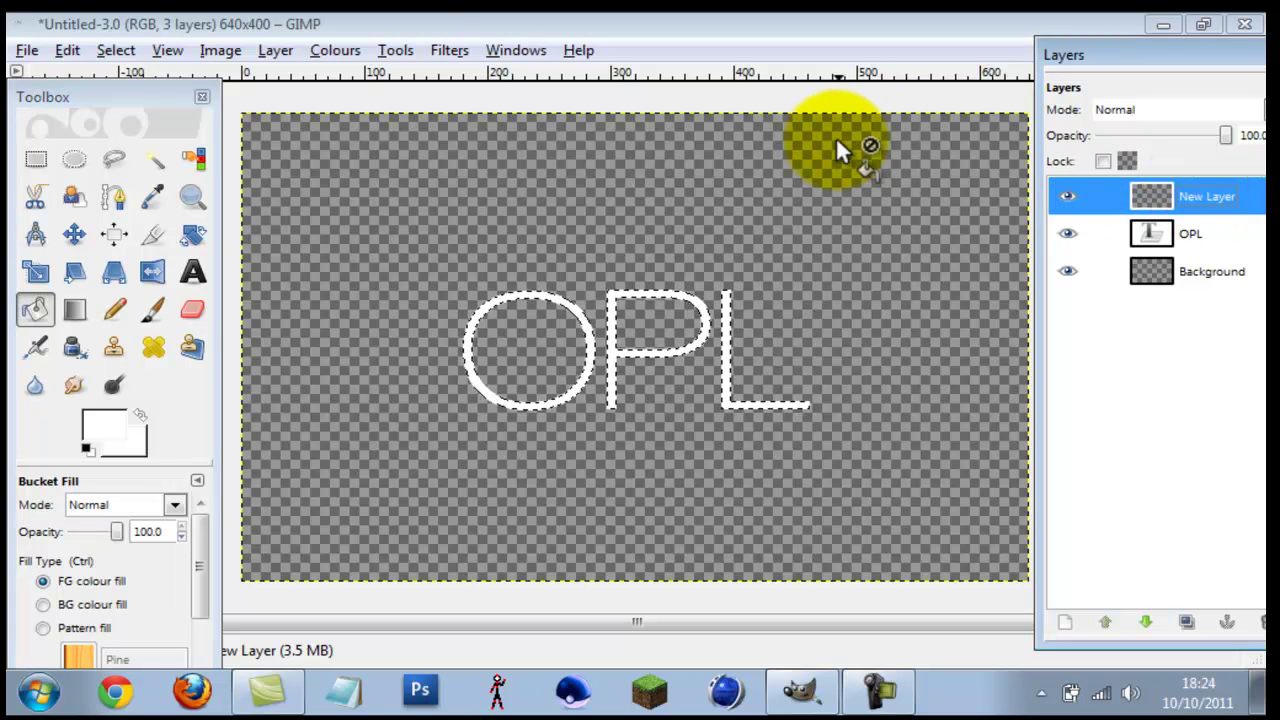
{"action": "left_click", "coordinate": [110, 50]}
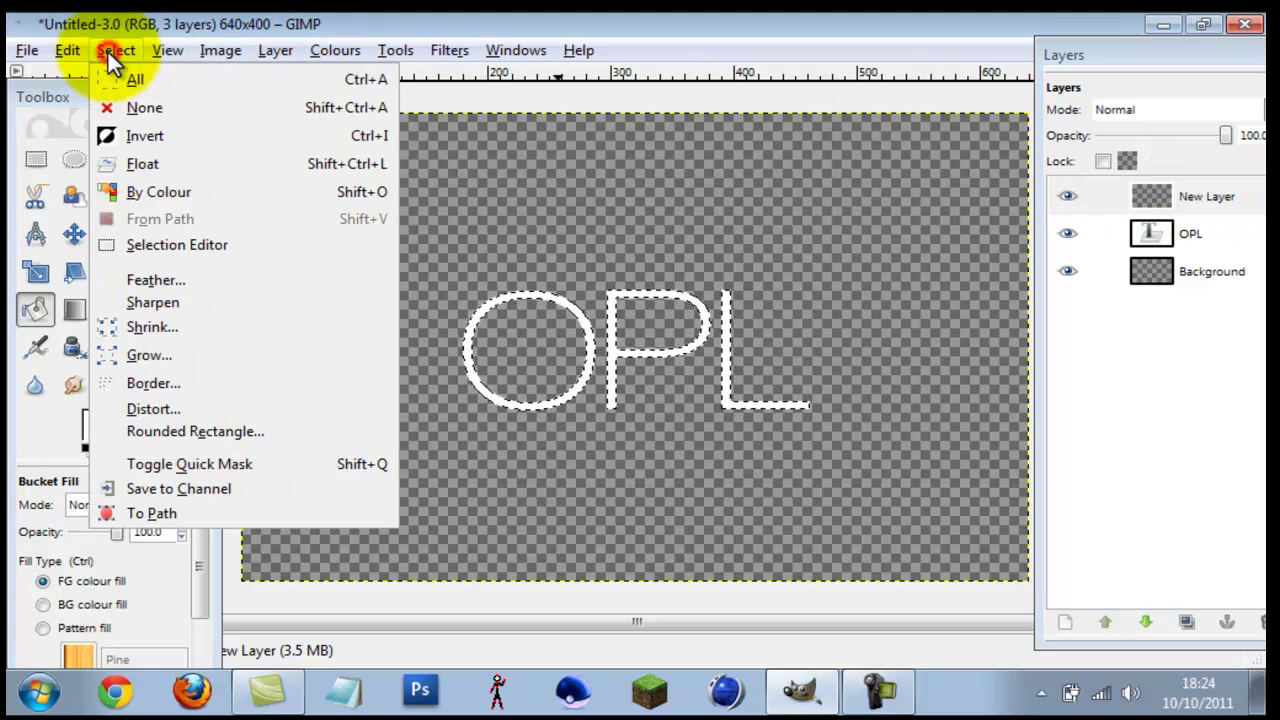
{"action": "left_click", "coordinate": [161, 350]}
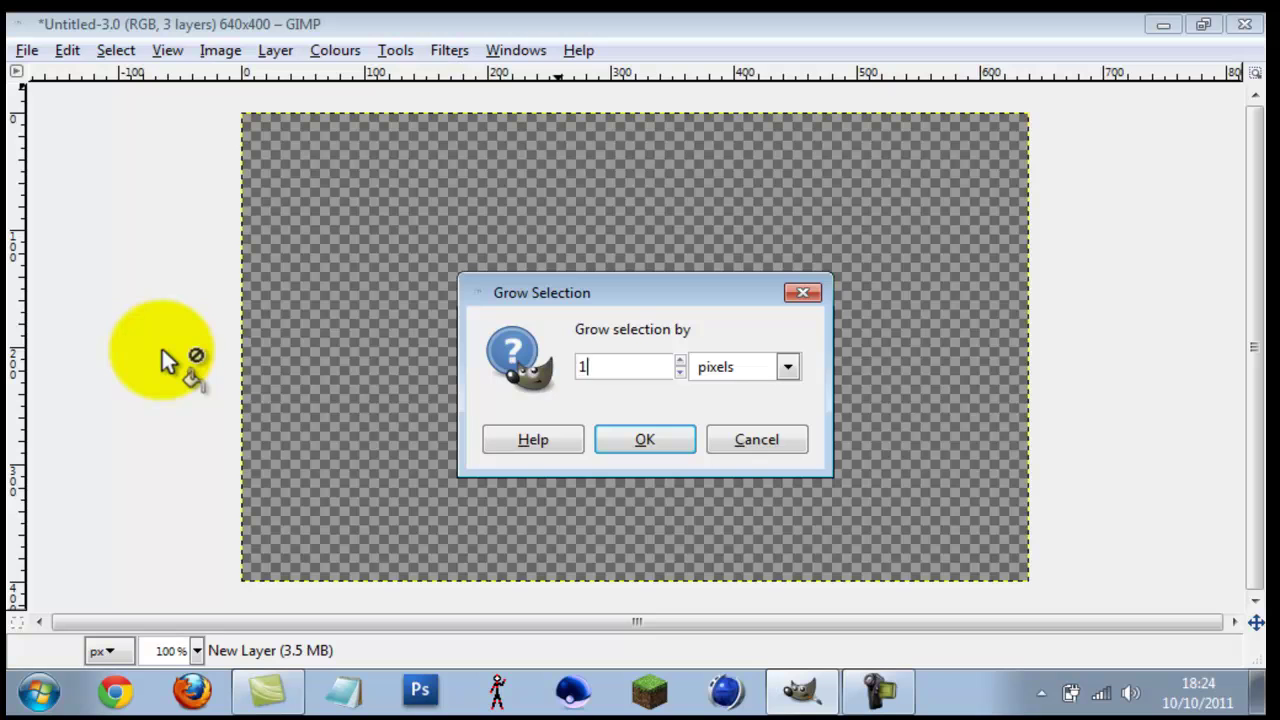
- Grow the selection by 10 px and set the foreground colour to cyan (0bffe5)
{"action": "type", "text": "10"}
{"action": "key", "text": "Return"}
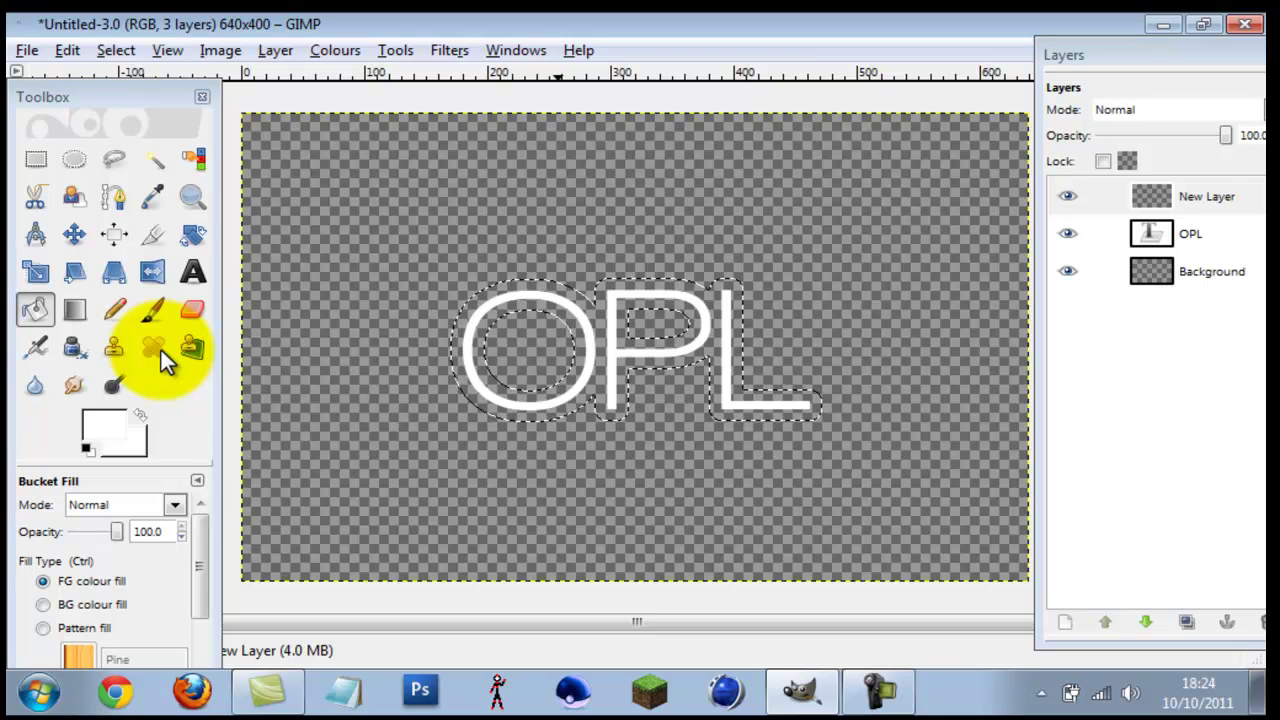
{"action": "left_click", "coordinate": [89, 414]}
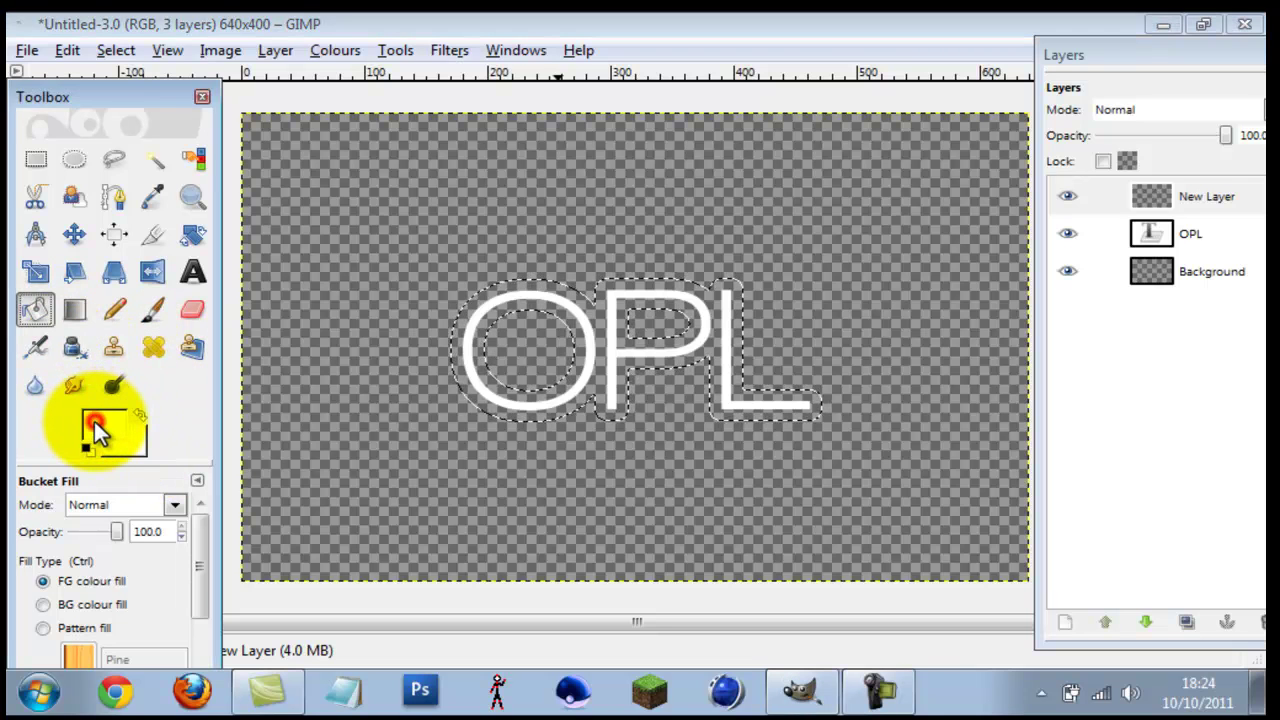
{"action": "left_click", "coordinate": [594, 436]}
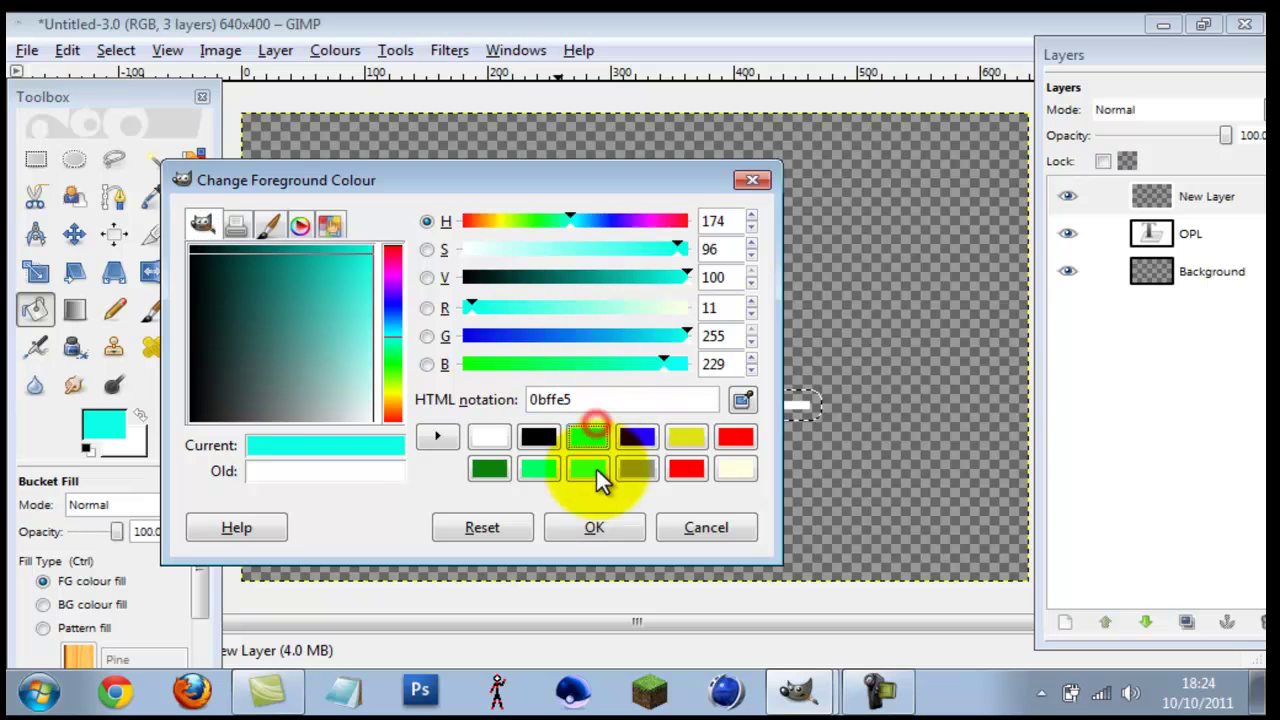
{"action": "left_click", "coordinate": [594, 527]}
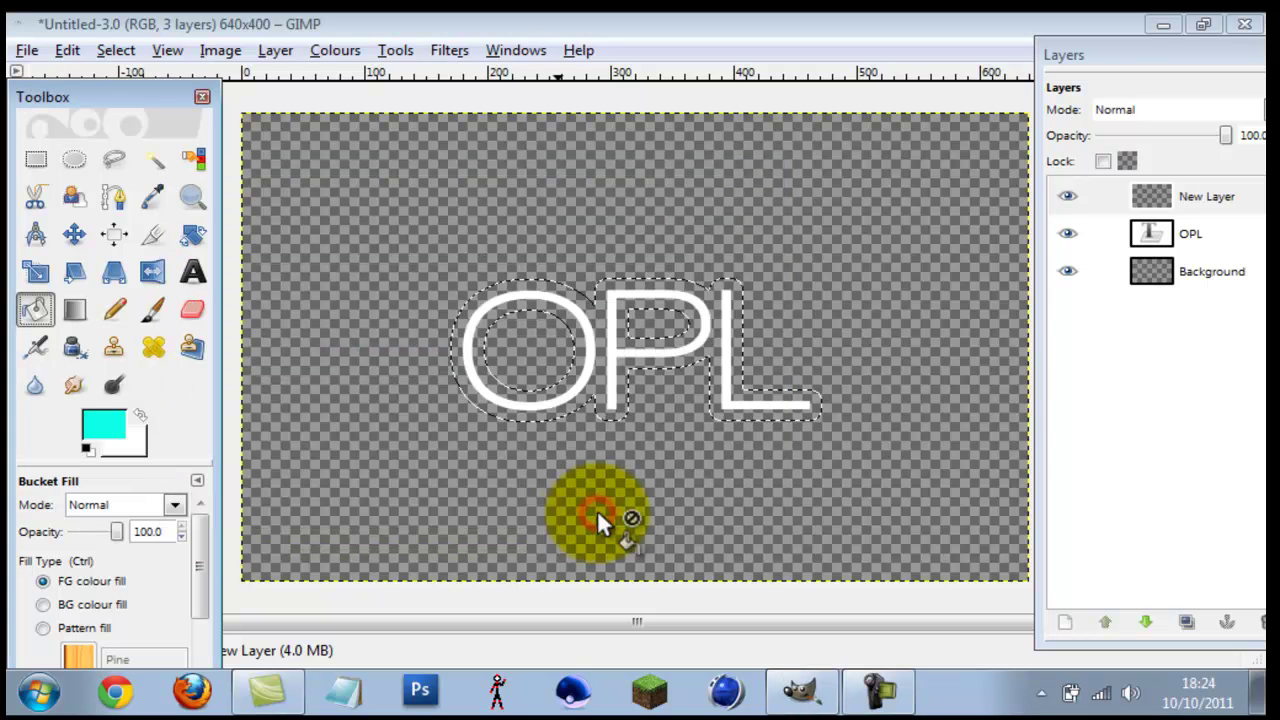
- Bucket-fill the selection cyan on New Layer and lower it beneath OPL
{"action": "left_click", "coordinate": [584, 362]}
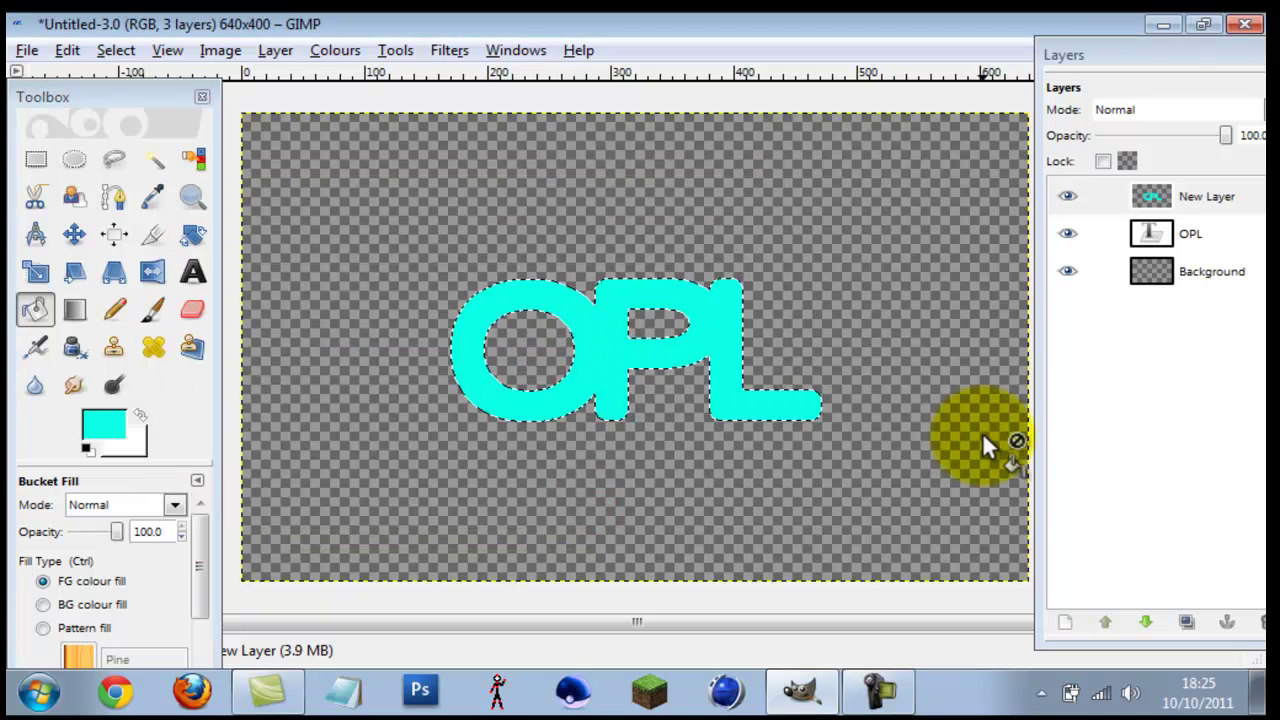
{"action": "left_click", "coordinate": [1145, 624]}
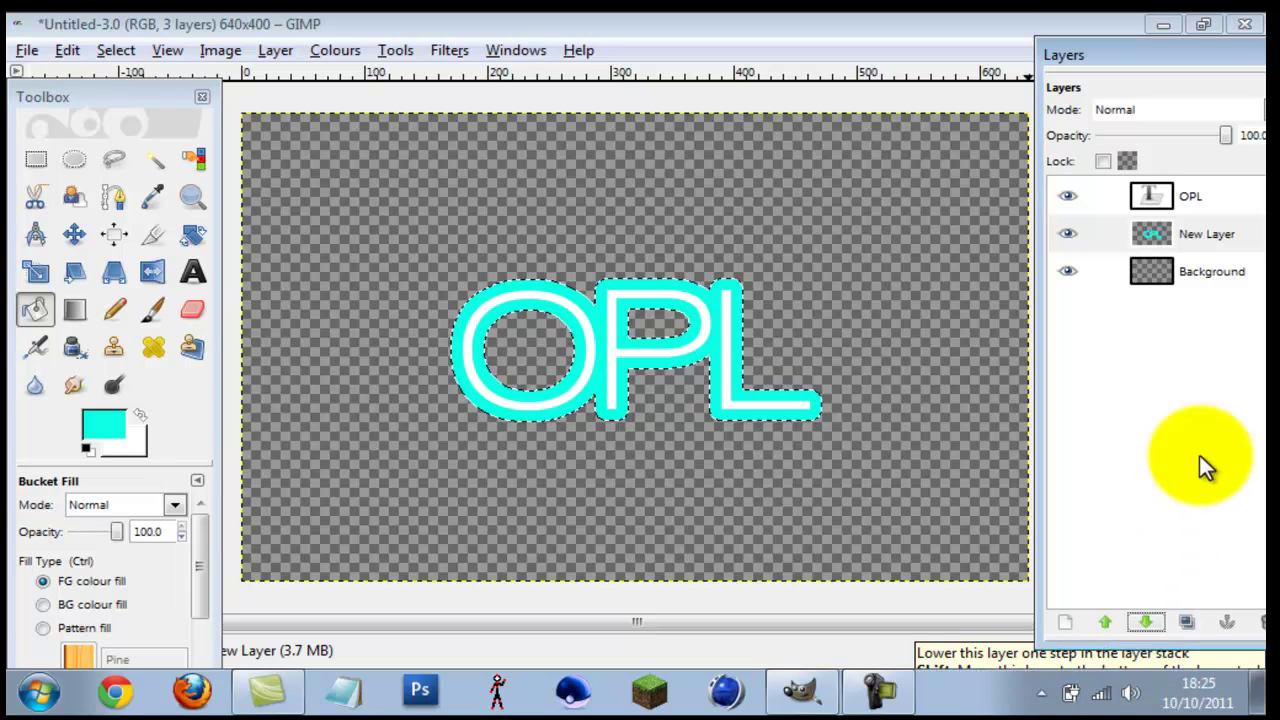
{"action": "left_click", "coordinate": [1203, 192]}
- Reselect the OPL text shape and grow the selection by 2 pixels
{"action": "right_click", "coordinate": [1202, 191]}
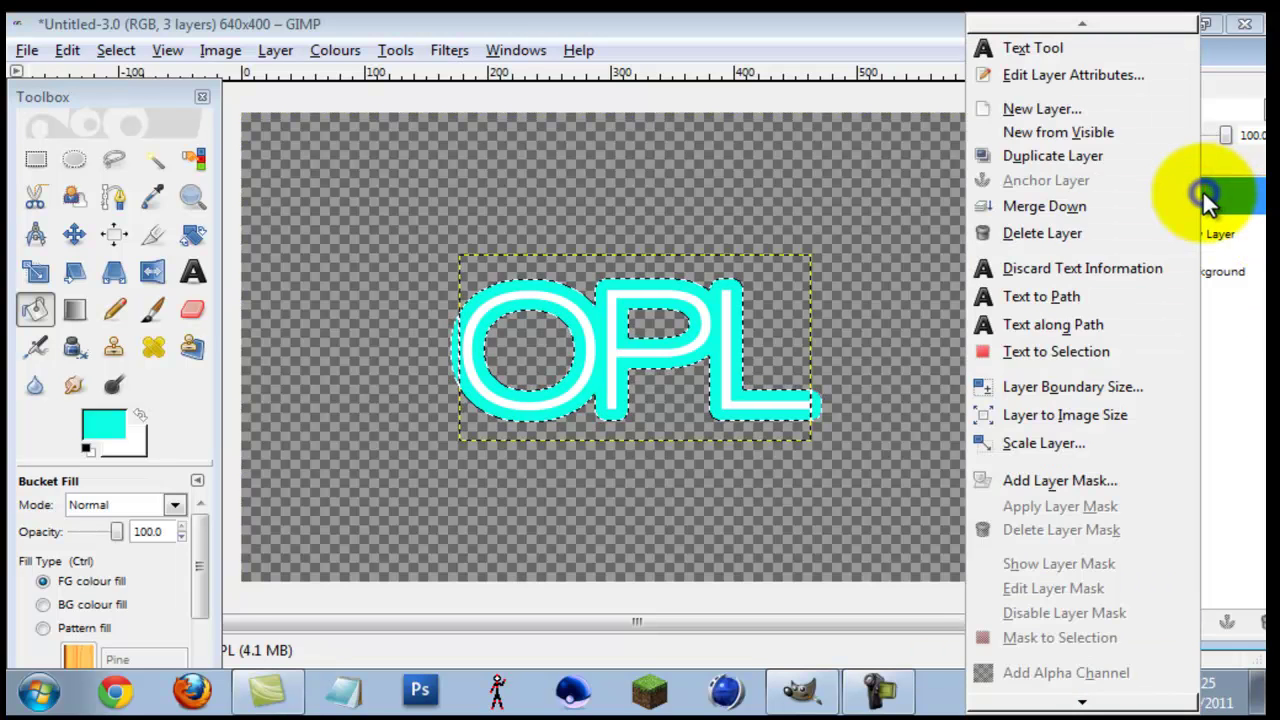
{"action": "left_click", "coordinate": [1081, 356]}
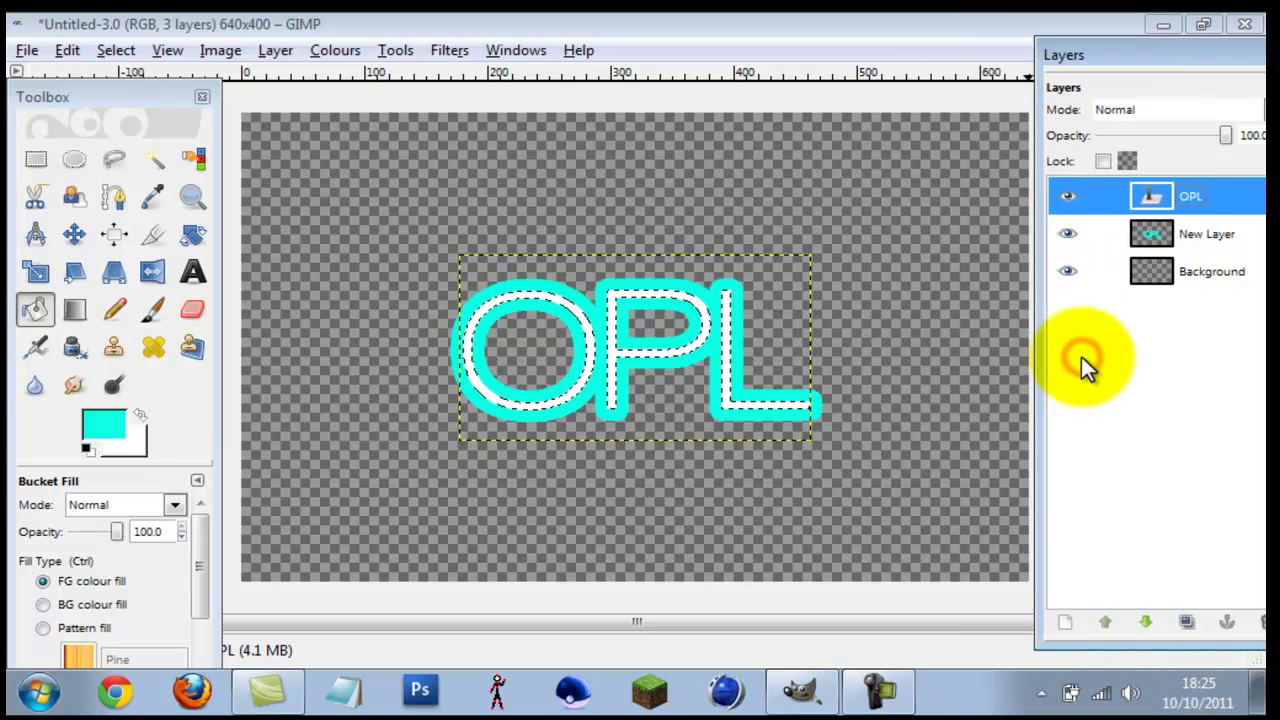
{"action": "left_click", "coordinate": [122, 48]}
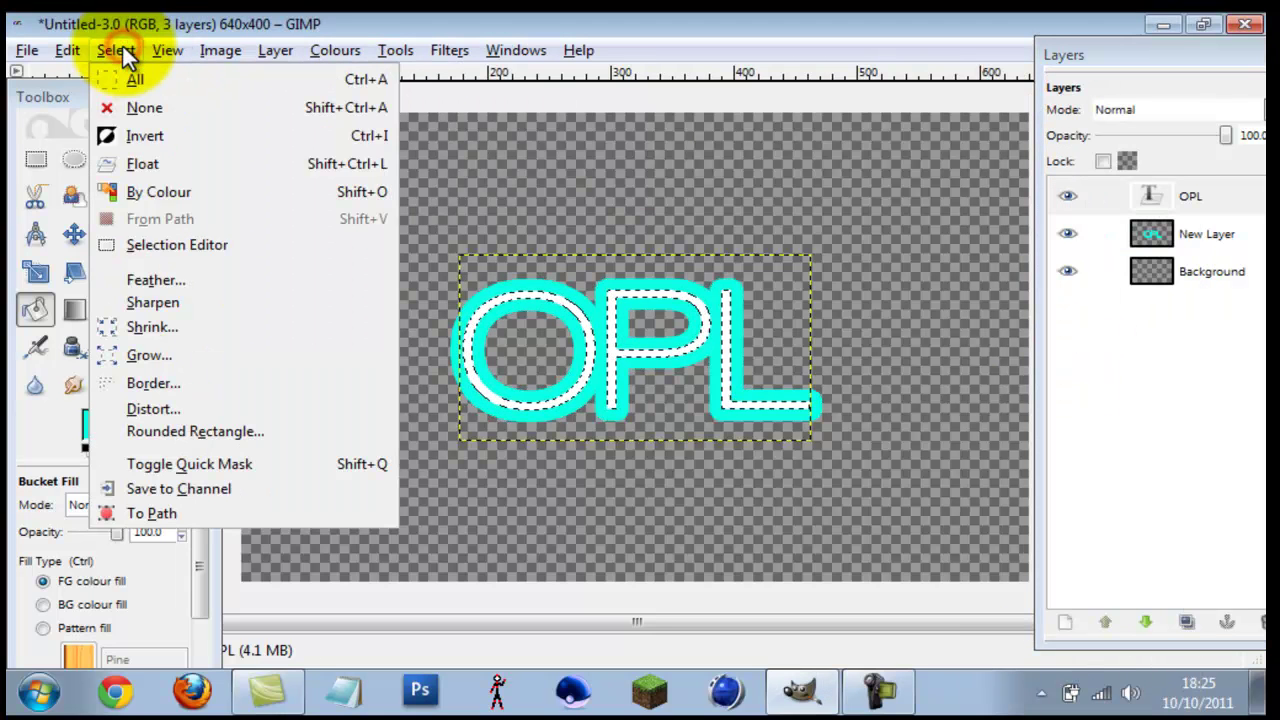
{"action": "left_click", "coordinate": [168, 355]}
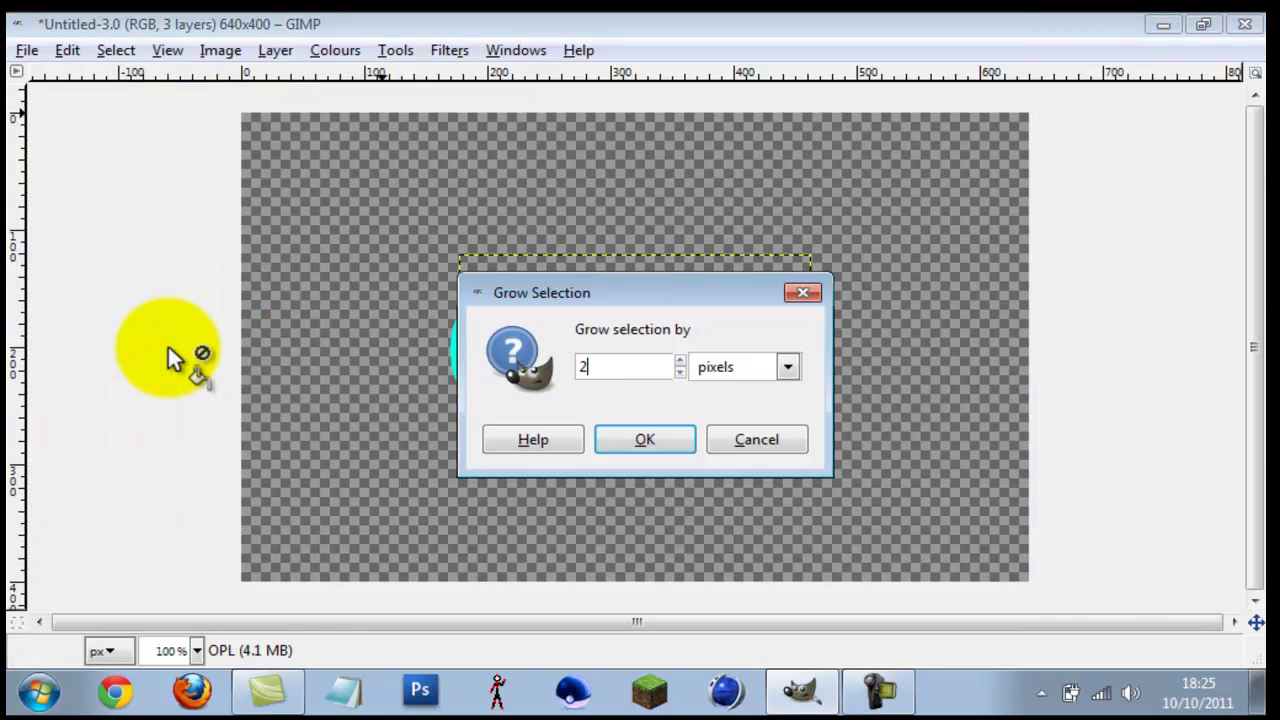
{"action": "key", "text": "Return"}
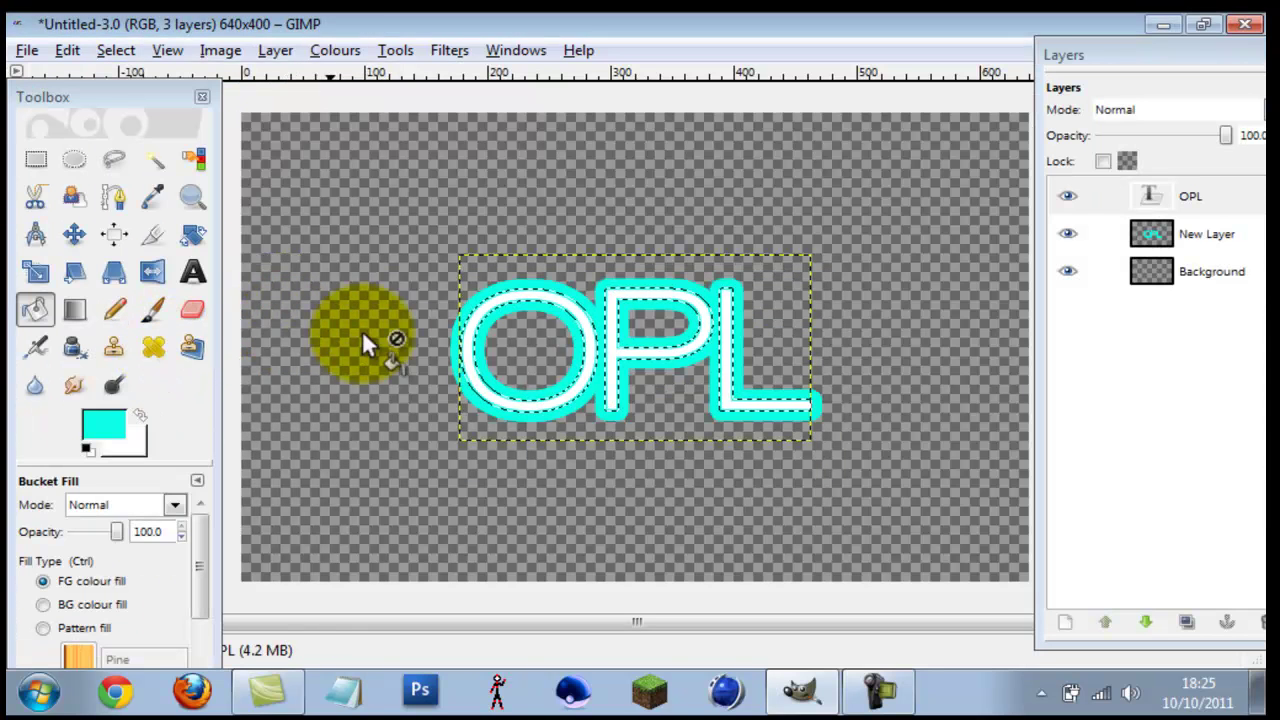
{"action": "left_click", "coordinate": [80, 310]}
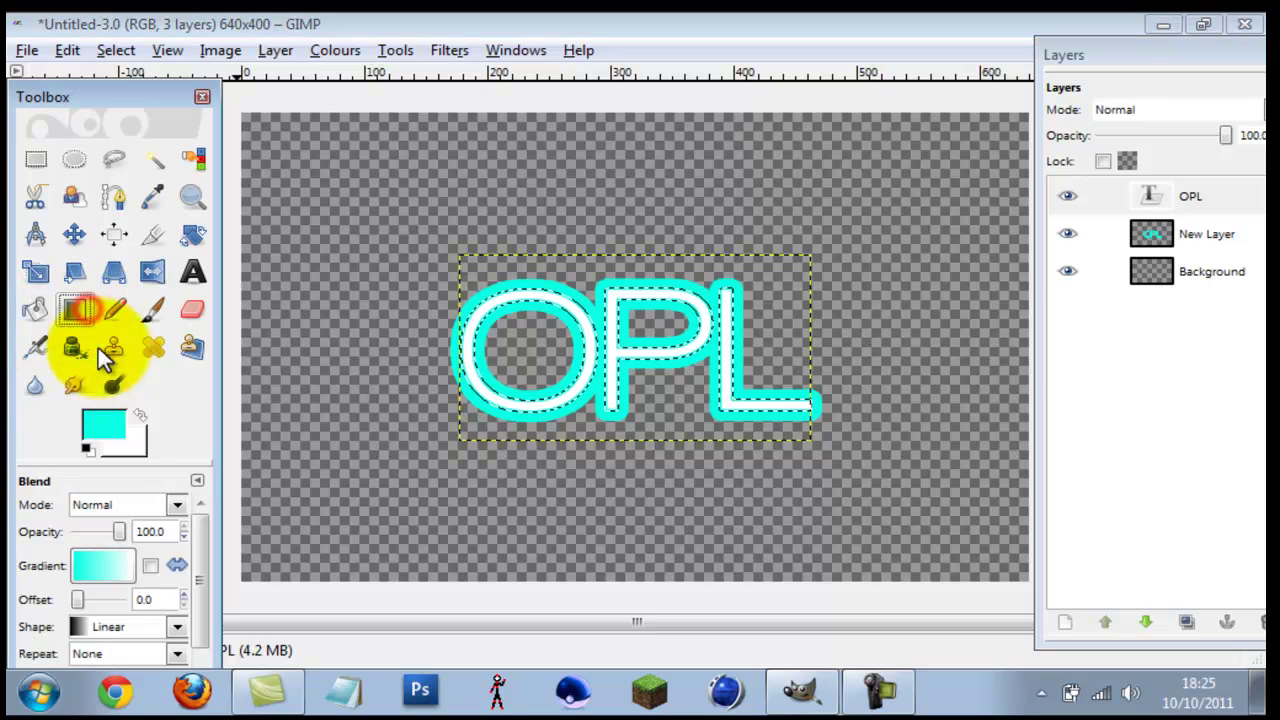
- Set foreground and background to cyan and blend cyan across the letters
{"action": "left_click", "coordinate": [122, 432]}
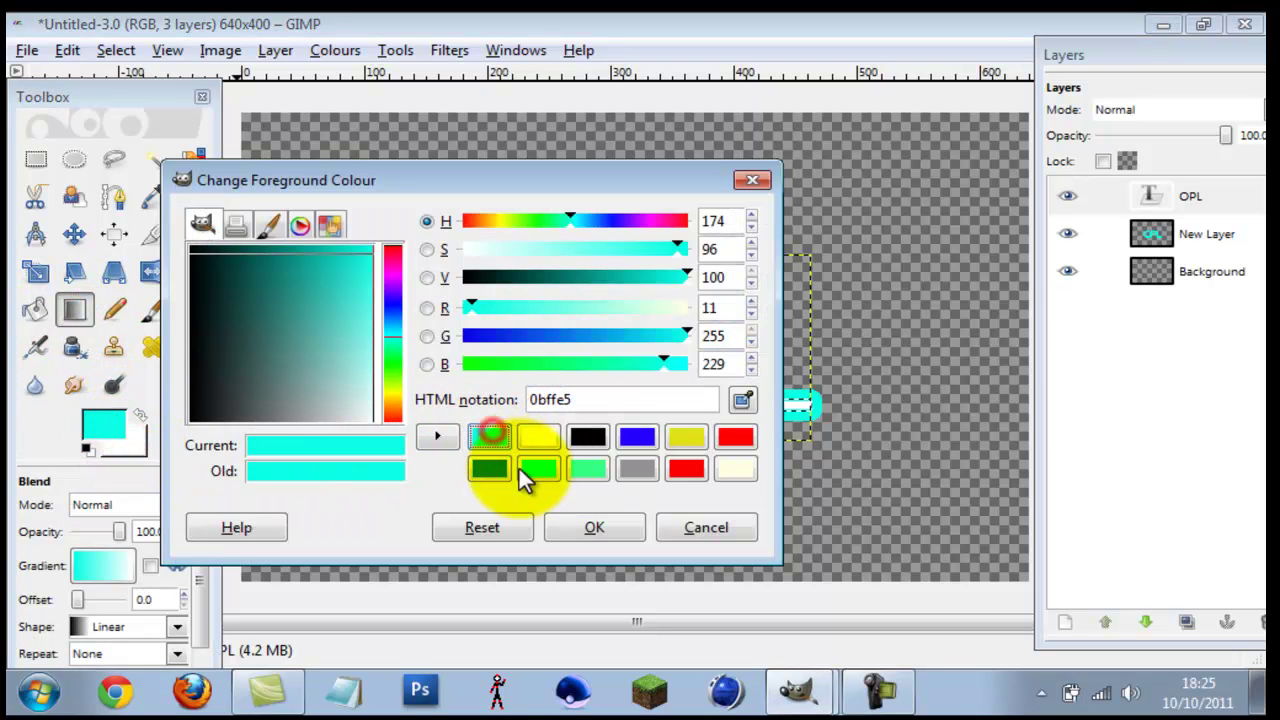
{"action": "left_click", "coordinate": [578, 526]}
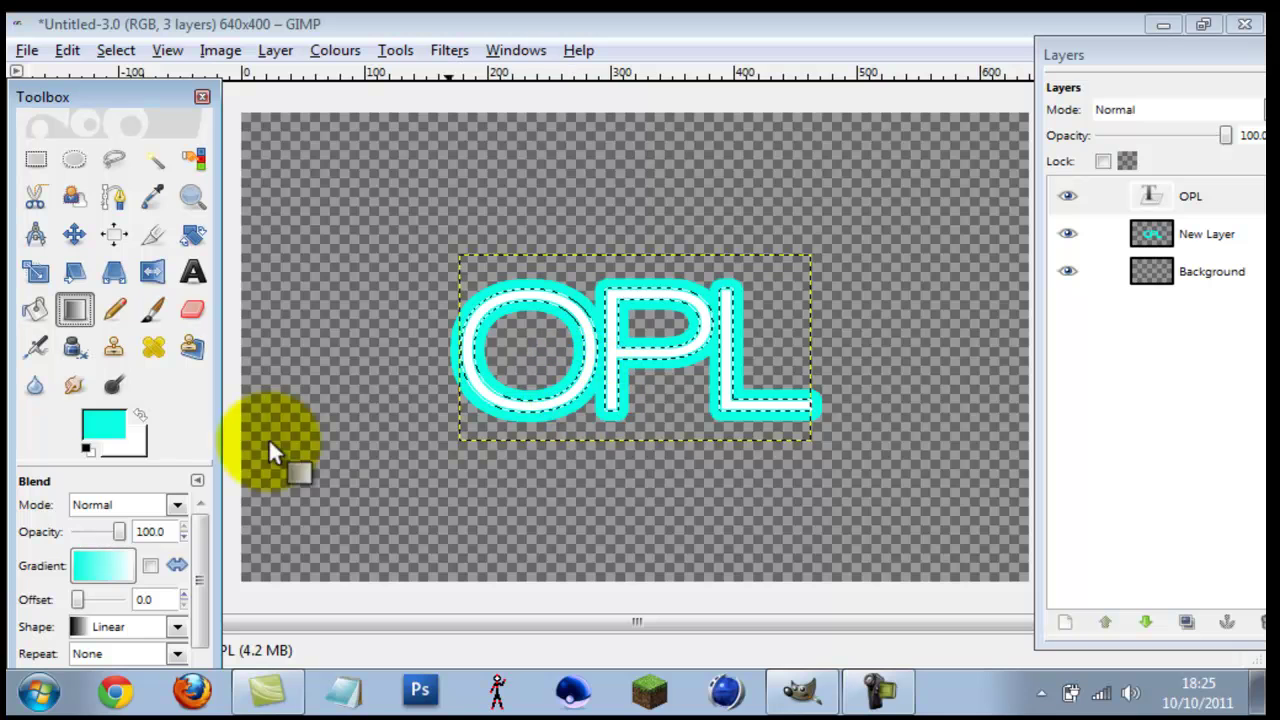
{"action": "left_click", "coordinate": [130, 449]}
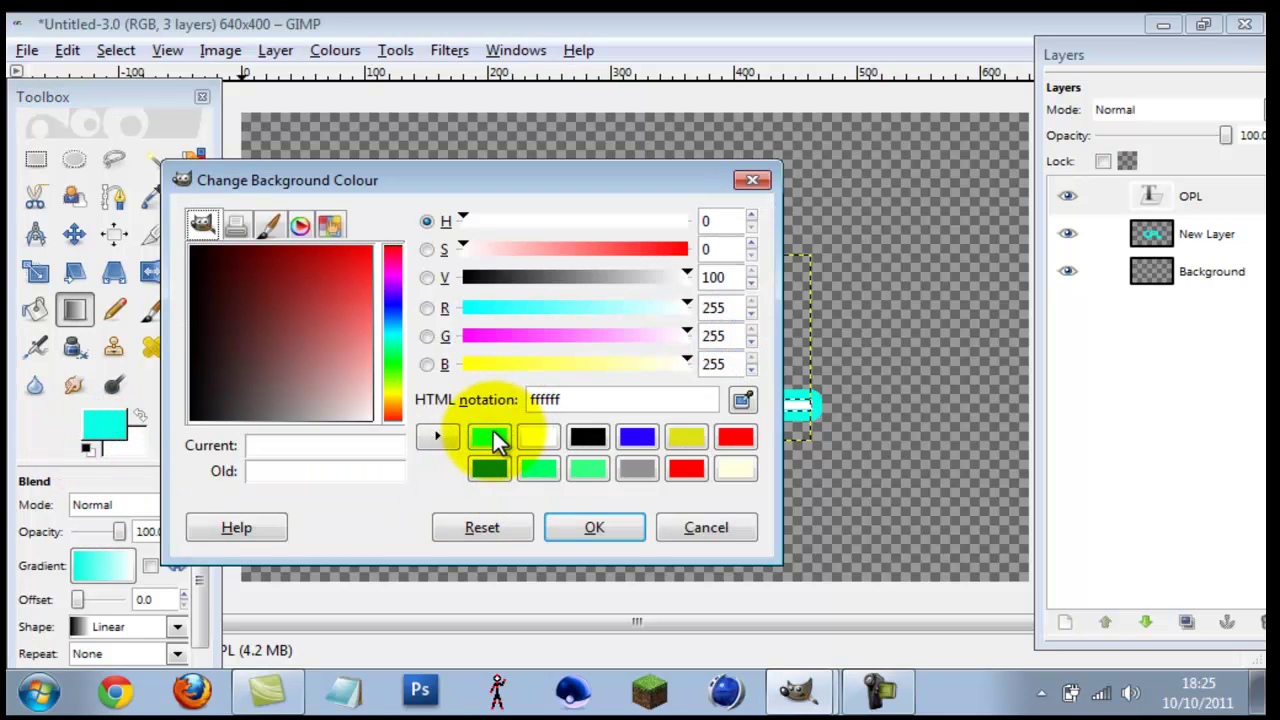
{"action": "left_click", "coordinate": [492, 437]}
{"action": "left_click", "coordinate": [598, 526]}
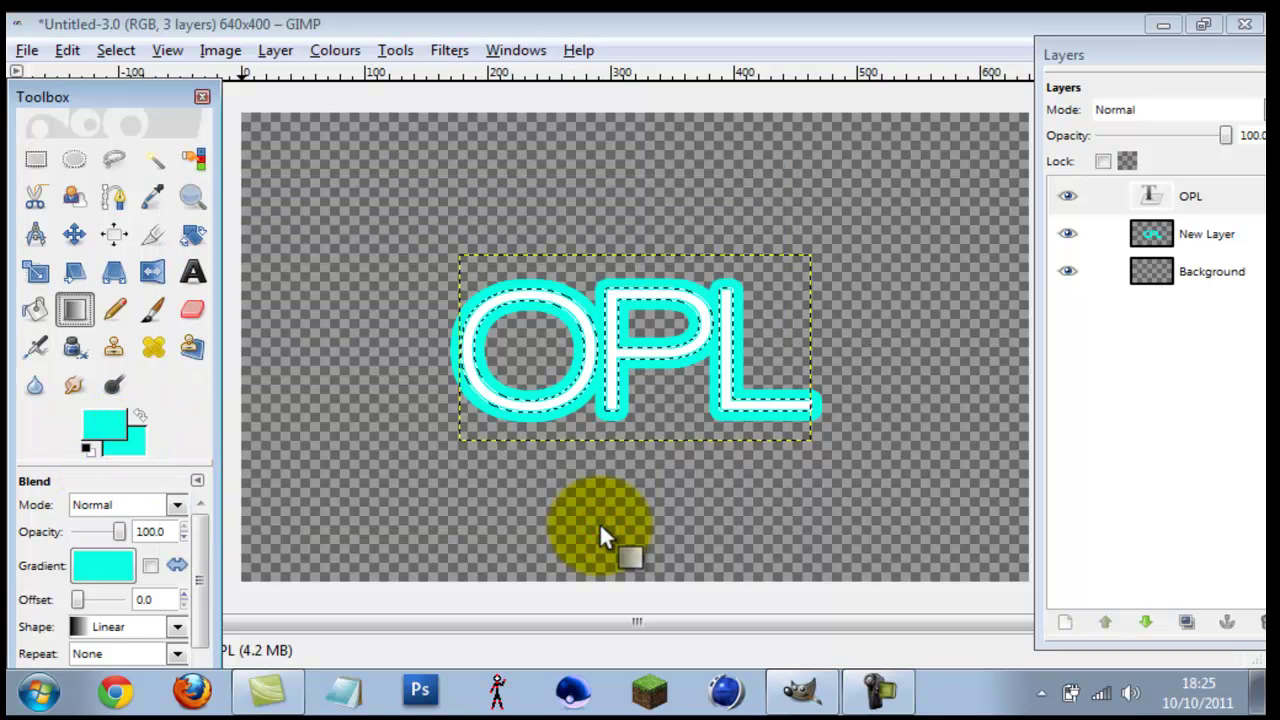
{"action": "left_click_drag", "start_coordinate": [492, 291], "coordinate": [497, 305]}
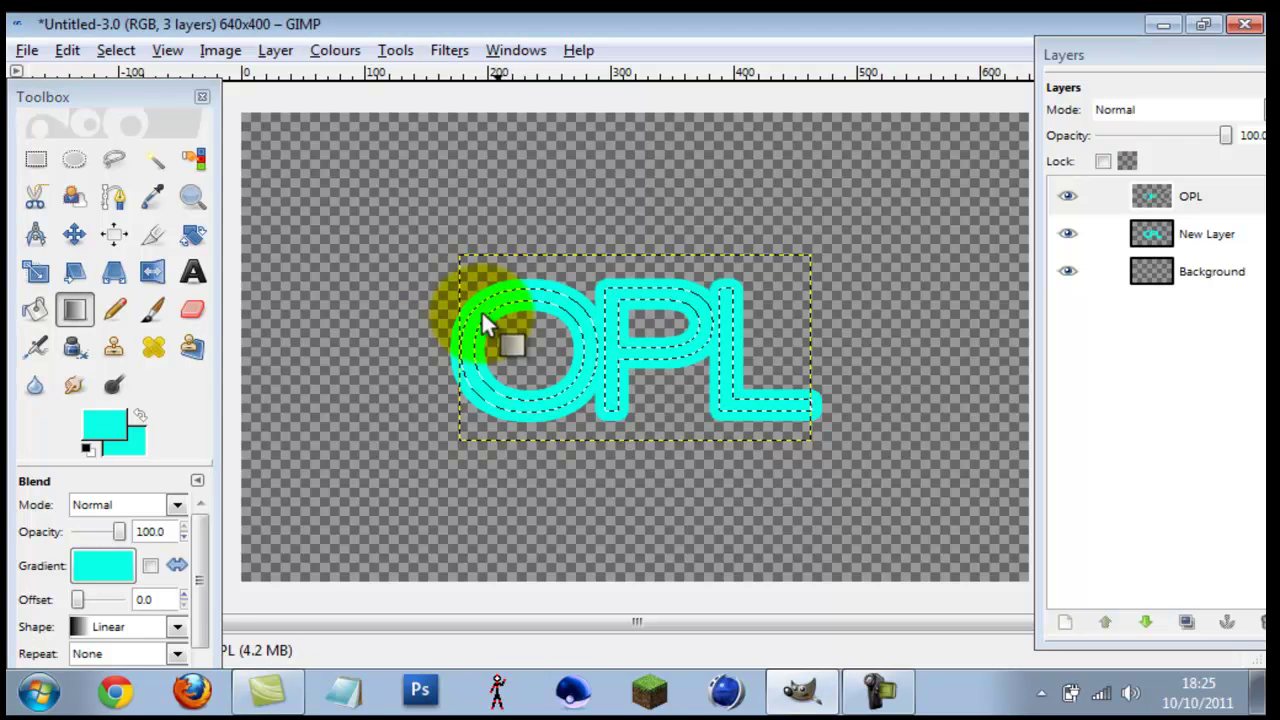
- Undo the cyan blend and set the foreground colour to white
{"action": "left_click", "coordinate": [66, 50]}
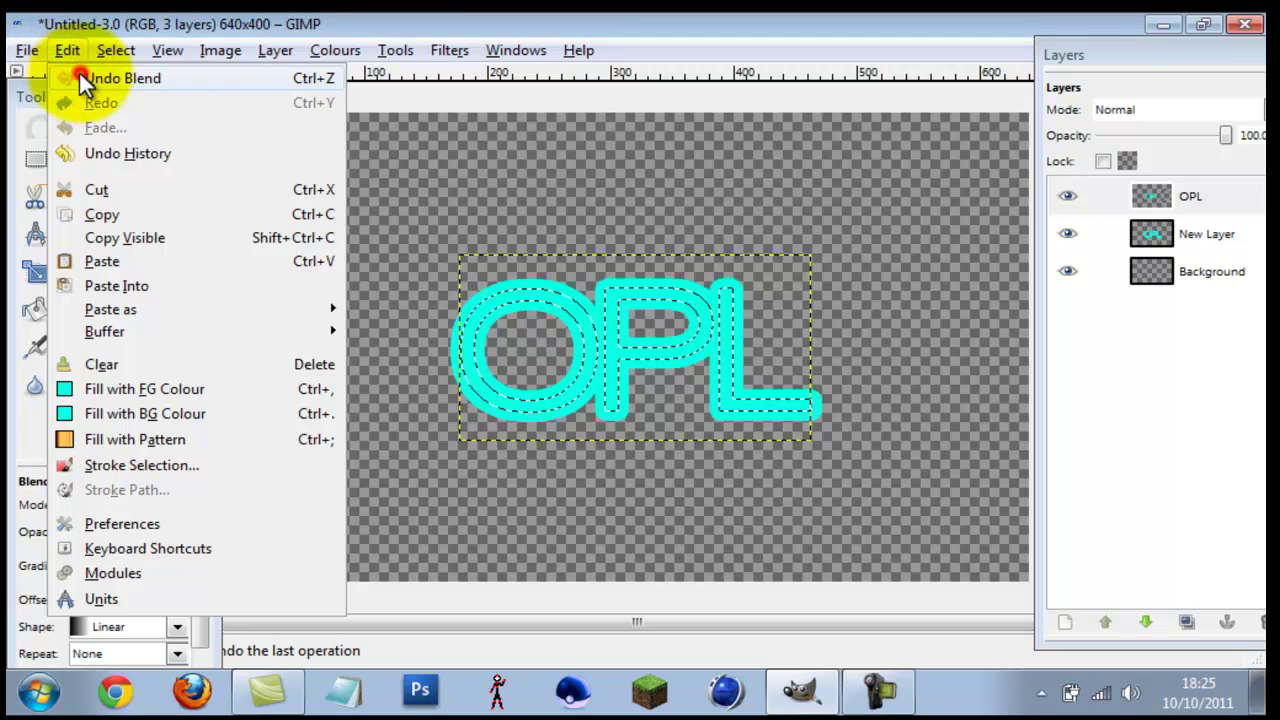
{"action": "left_click", "coordinate": [79, 76]}
{"action": "left_click", "coordinate": [112, 425]}
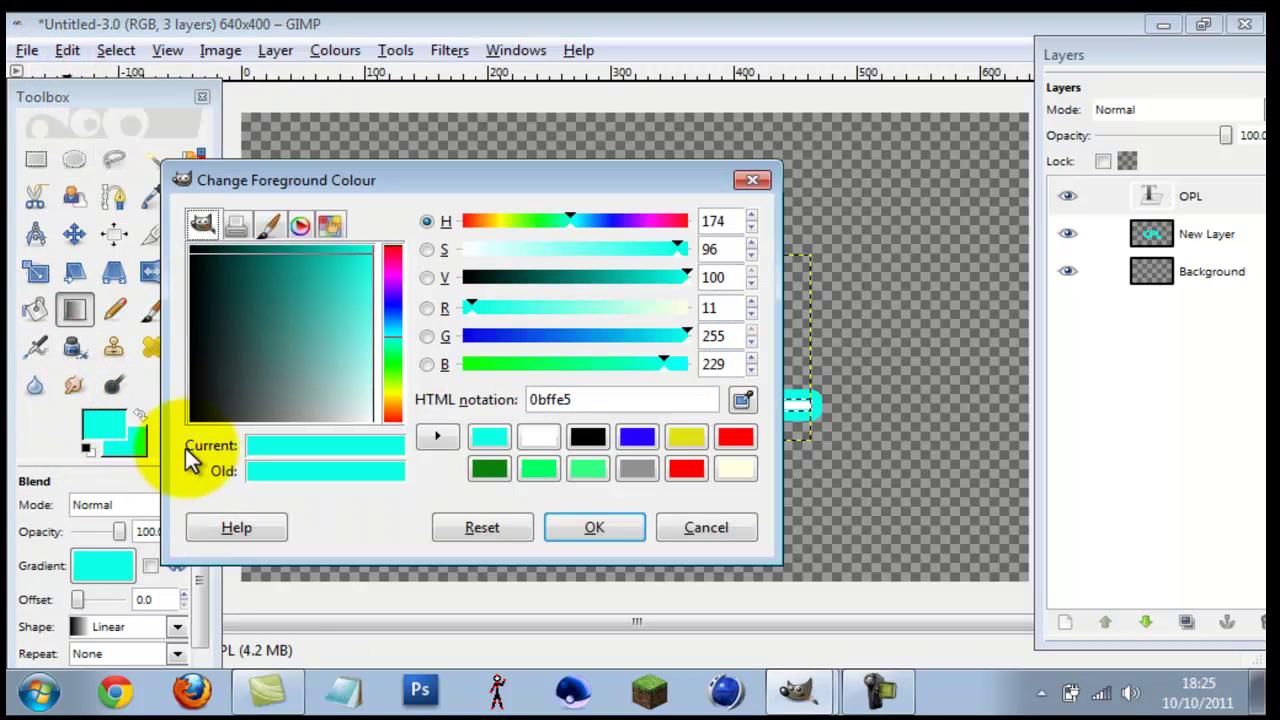
{"action": "left_click", "coordinate": [532, 434]}
{"action": "left_click", "coordinate": [593, 530]}
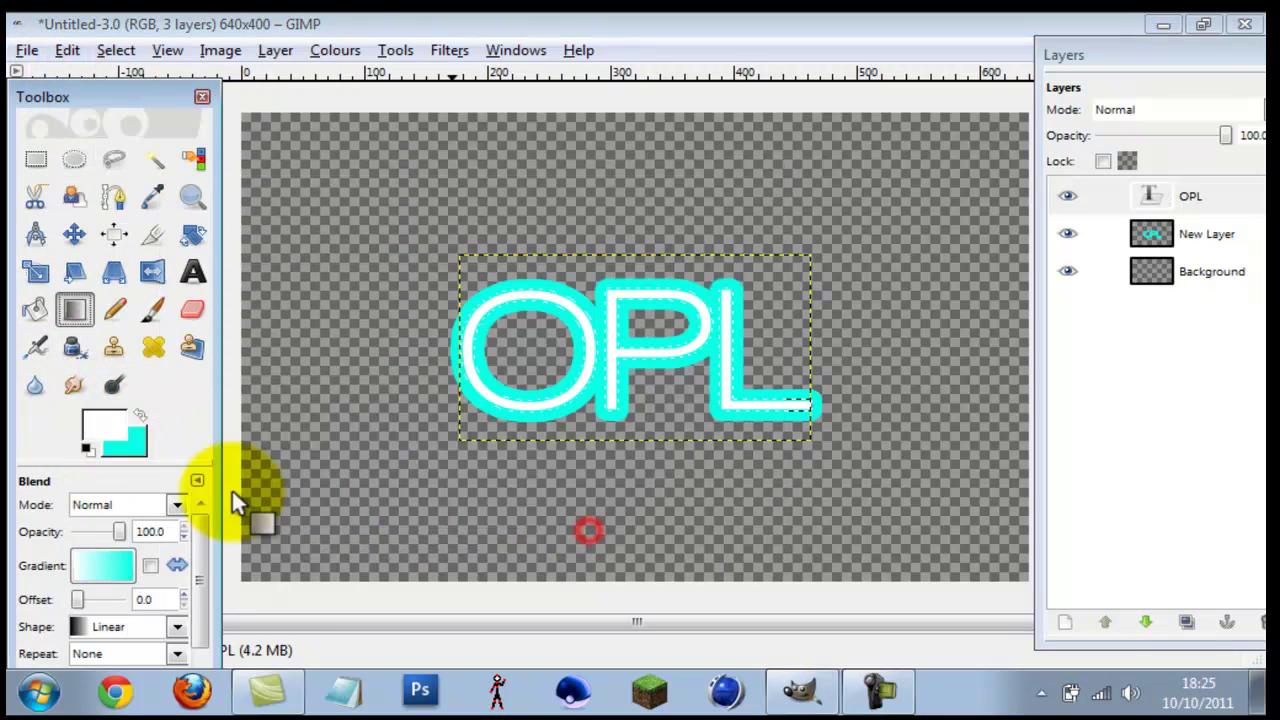
- Reset colours, make the foreground white, and blend white across the selected OPL letters
{"action": "left_click", "coordinate": [92, 451]}
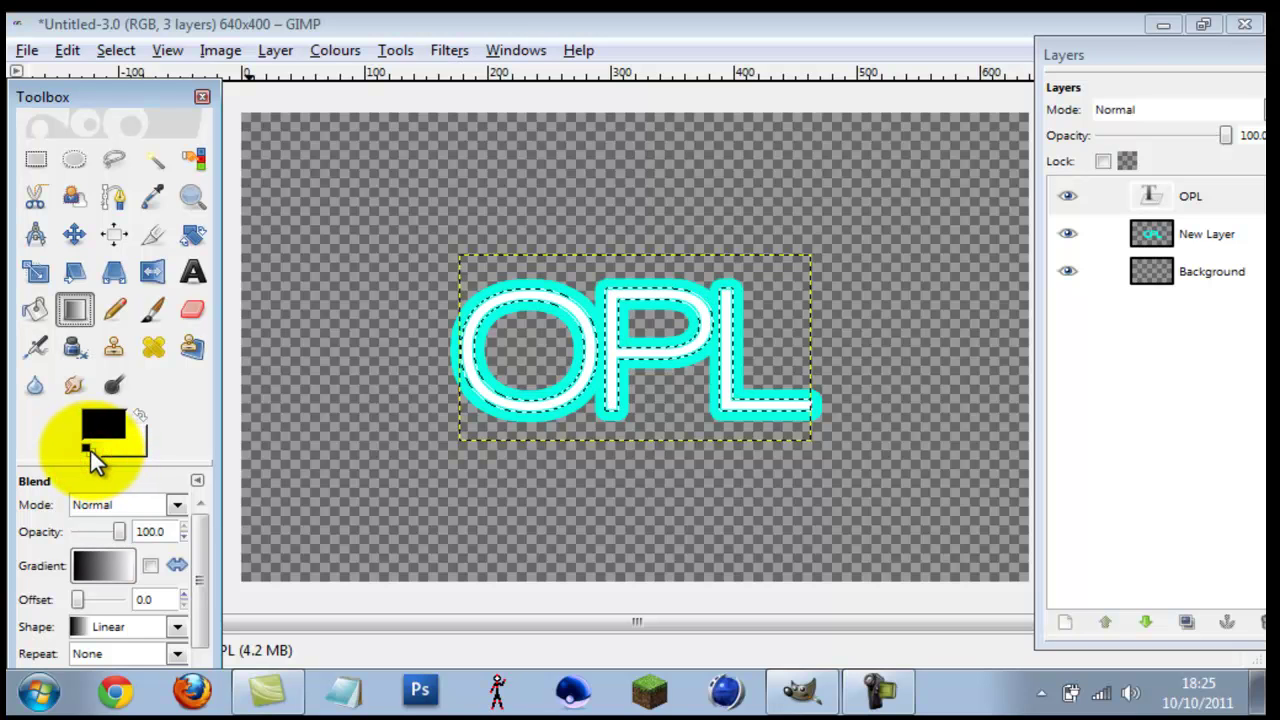
{"action": "left_click", "coordinate": [97, 426]}
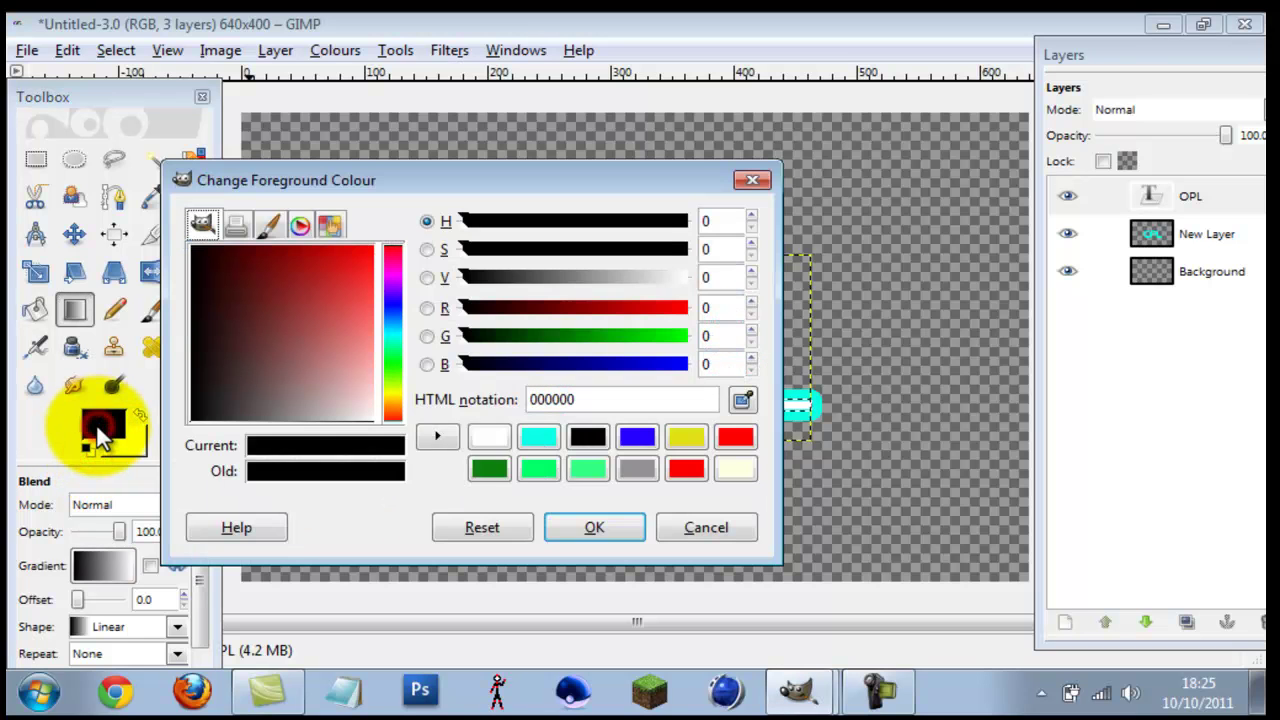
{"action": "left_click", "coordinate": [489, 436]}
{"action": "left_click", "coordinate": [573, 522]}
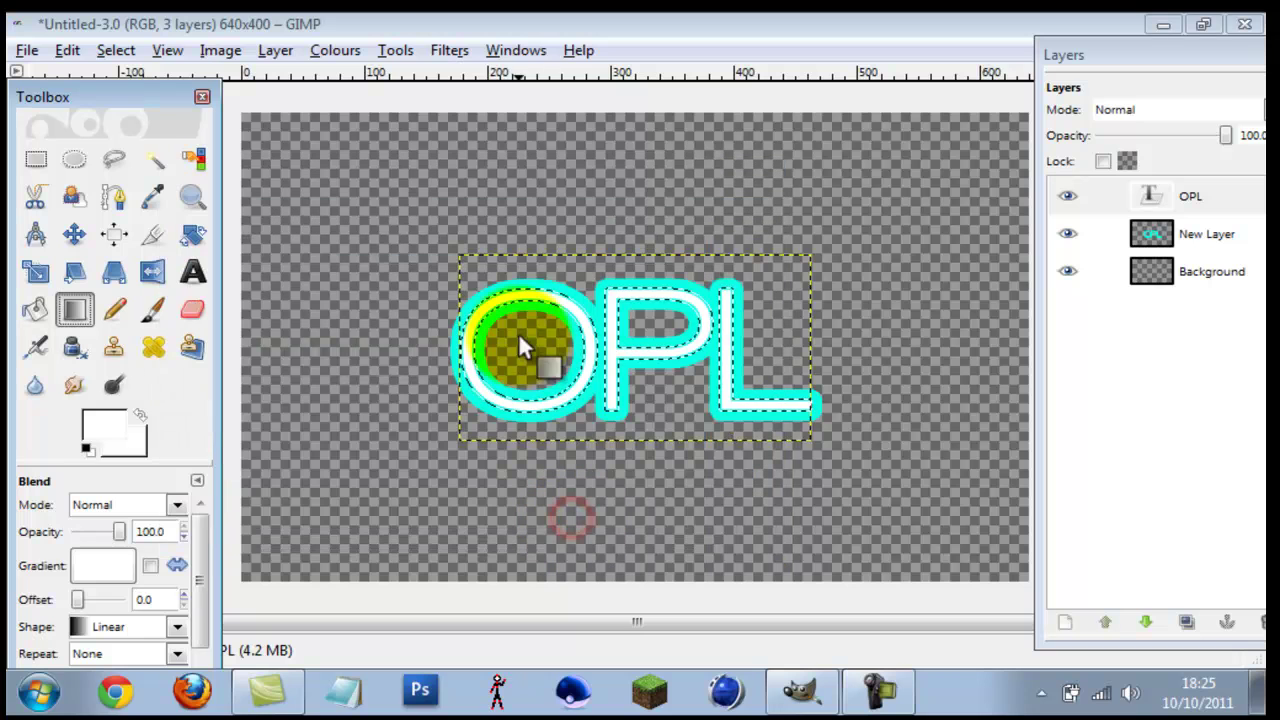
{"action": "left_click_drag", "start_coordinate": [495, 290], "coordinate": [500, 301]}
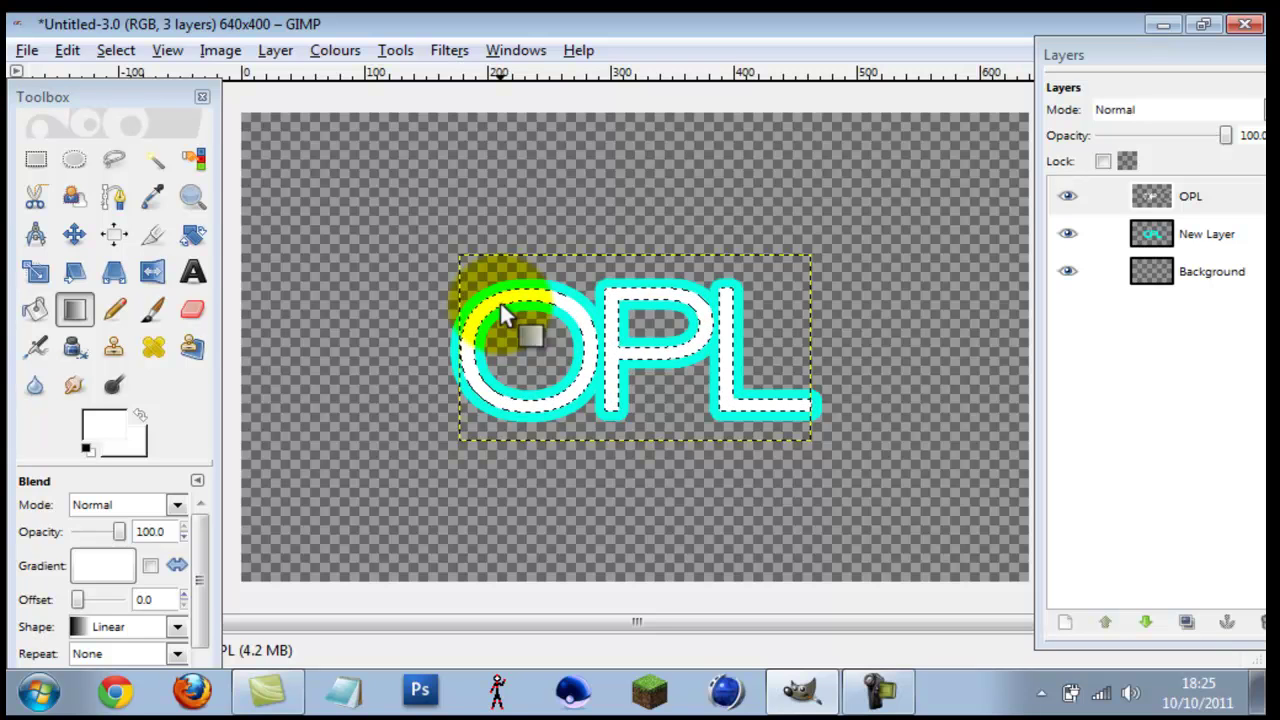
{"action": "left_click", "coordinate": [64, 50]}
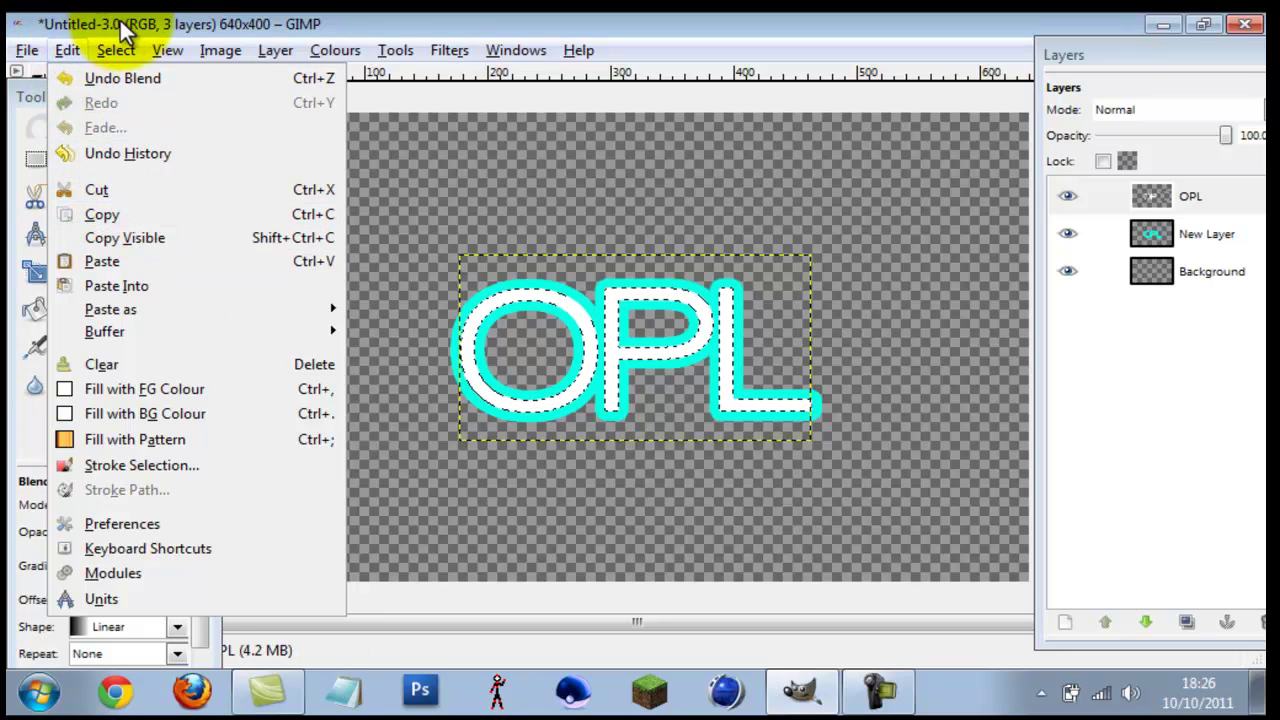
{"action": "mouse_move", "coordinate": [116, 50]}
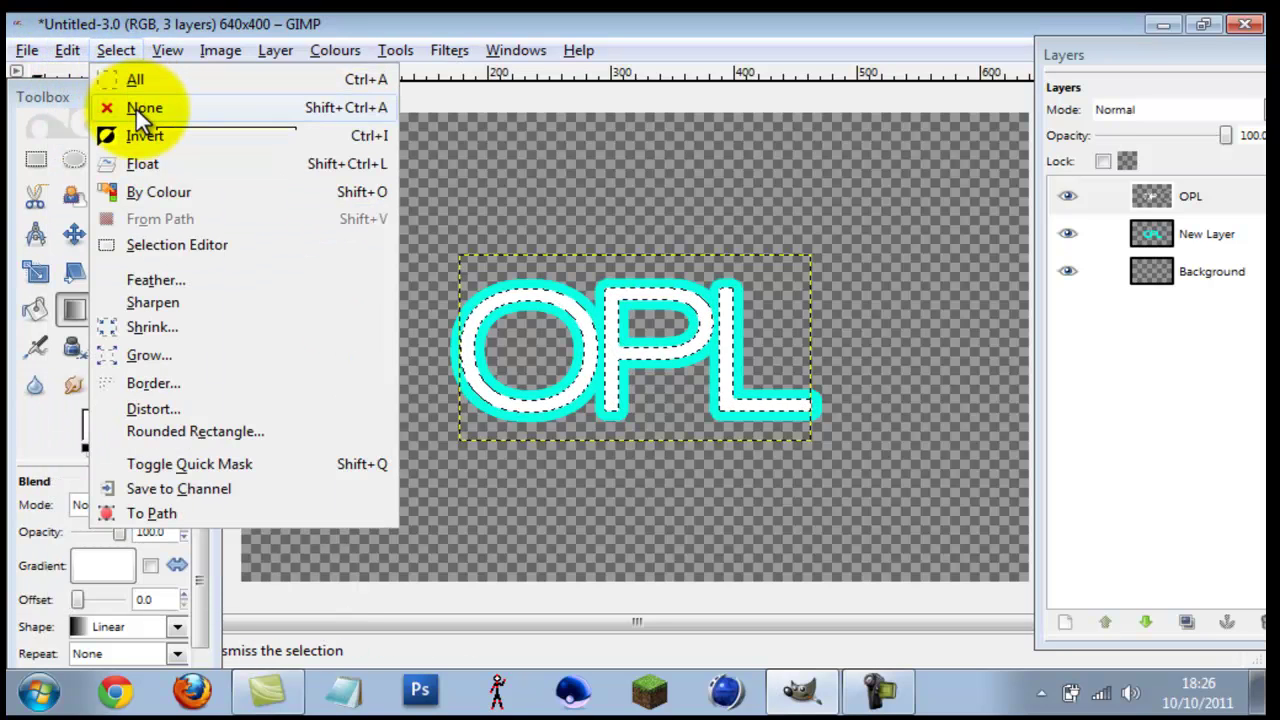
- Clear the selection with Select > None and close the Filters menu unused
{"action": "left_click", "coordinate": [136, 108]}
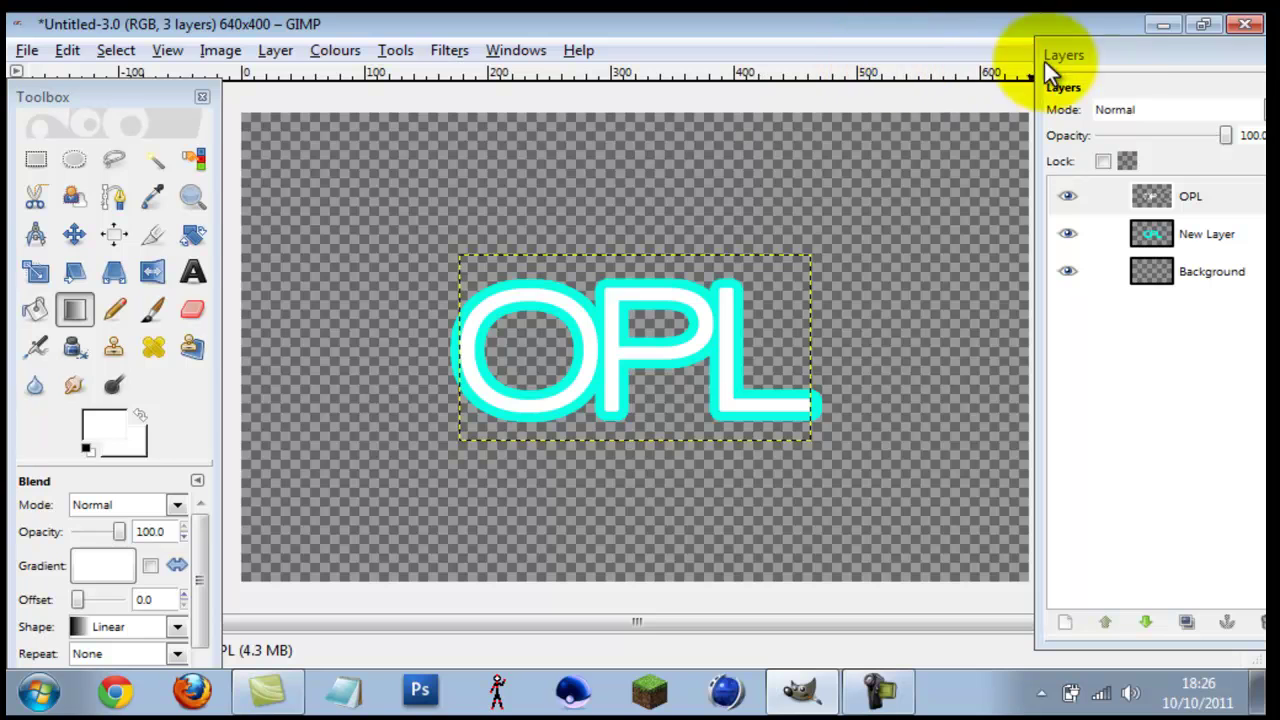
{"action": "left_click_drag", "start_coordinate": [1121, 46], "coordinate": [1073, 60]}
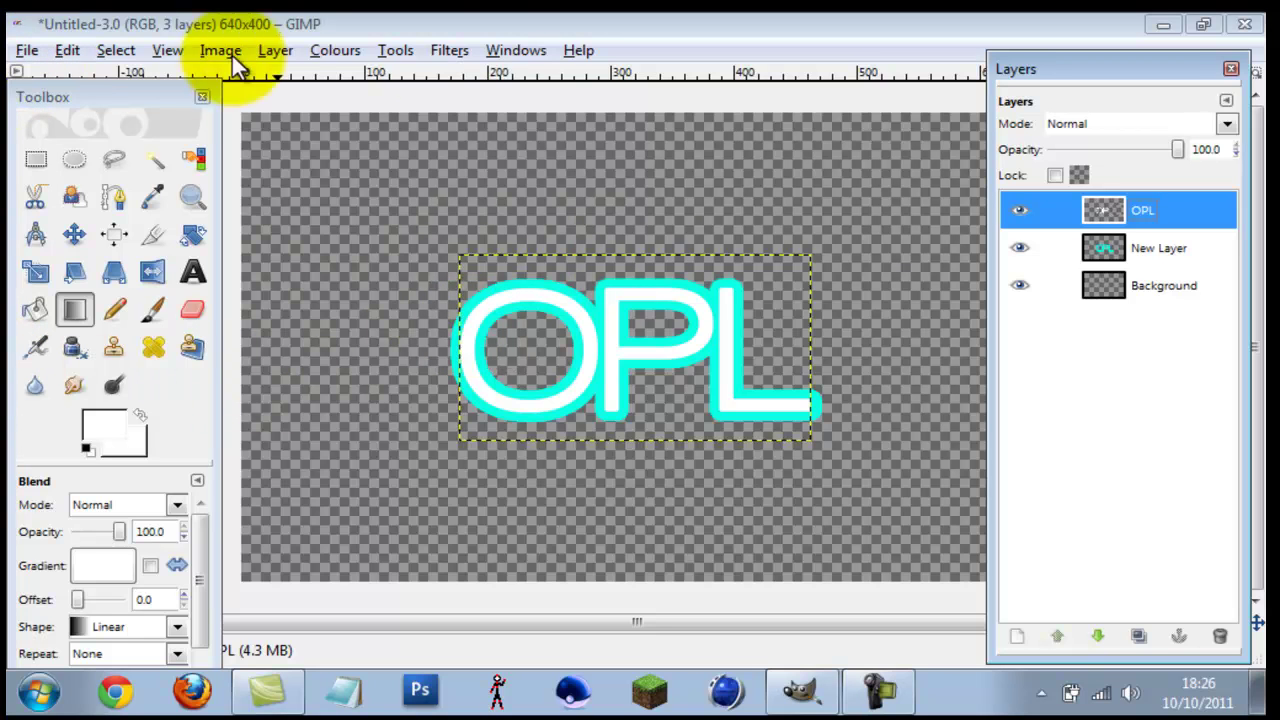
{"action": "left_click", "coordinate": [449, 50]}
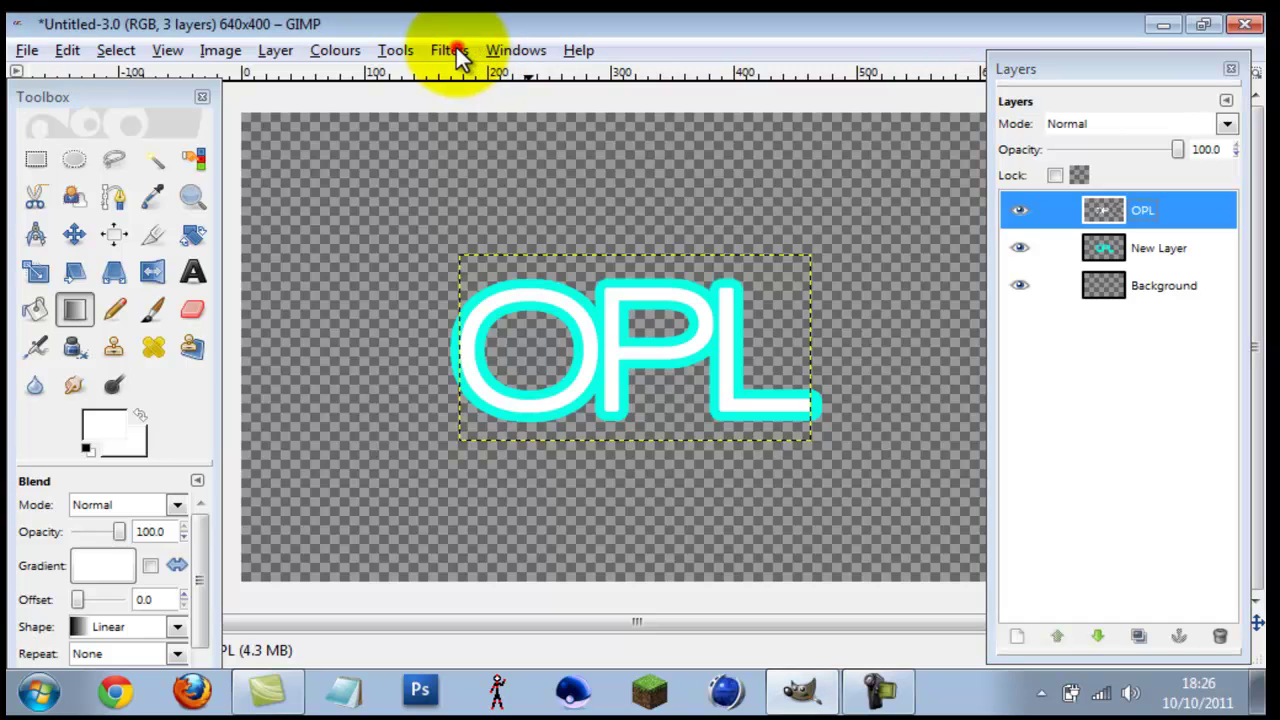
{"action": "mouse_move", "coordinate": [649, 199]}
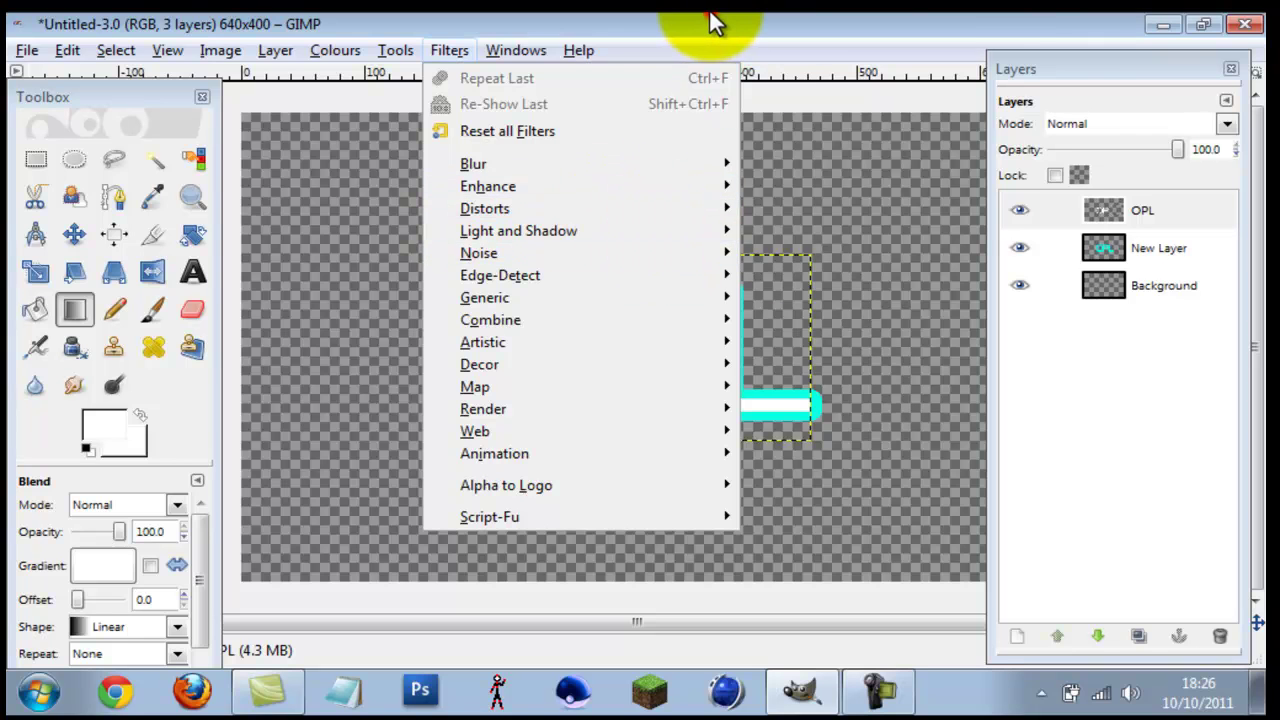
{"action": "left_click", "coordinate": [760, 26]}
- Merge the OPL text layer down into New Layer
{"action": "left_click", "coordinate": [1151, 216]}
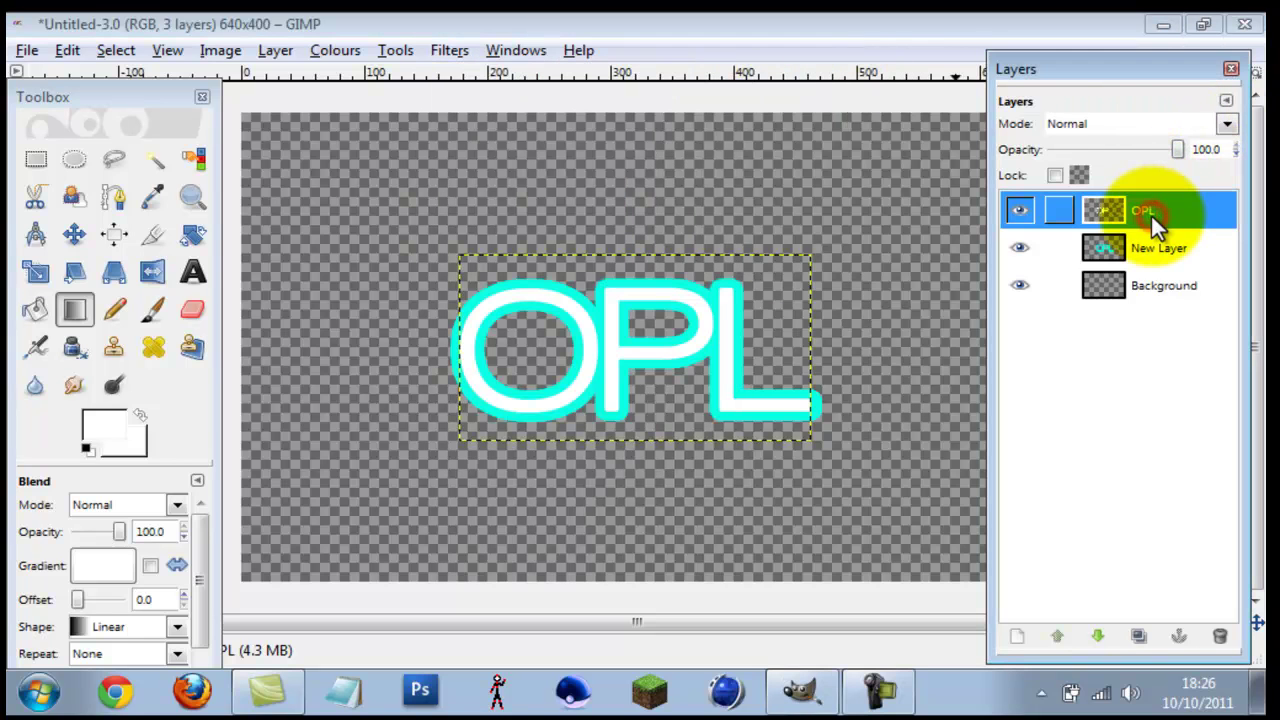
{"action": "right_click", "coordinate": [1151, 216]}
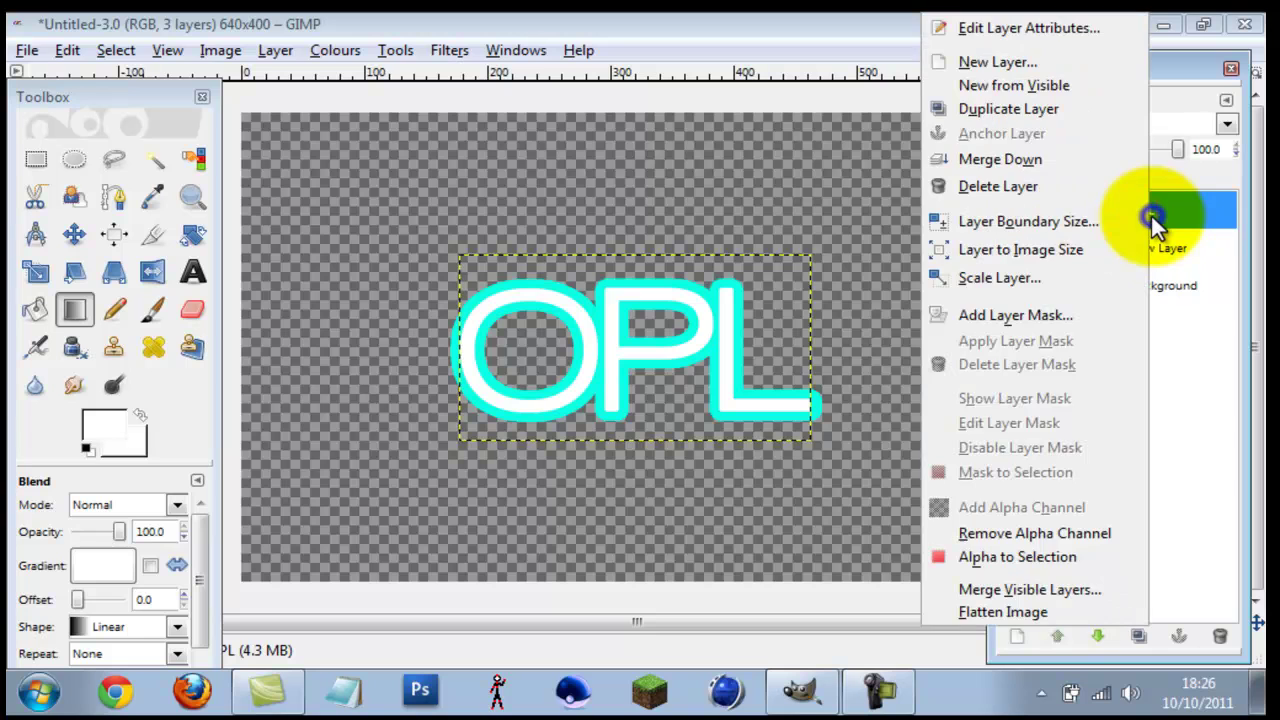
{"action": "left_click", "coordinate": [1076, 167]}
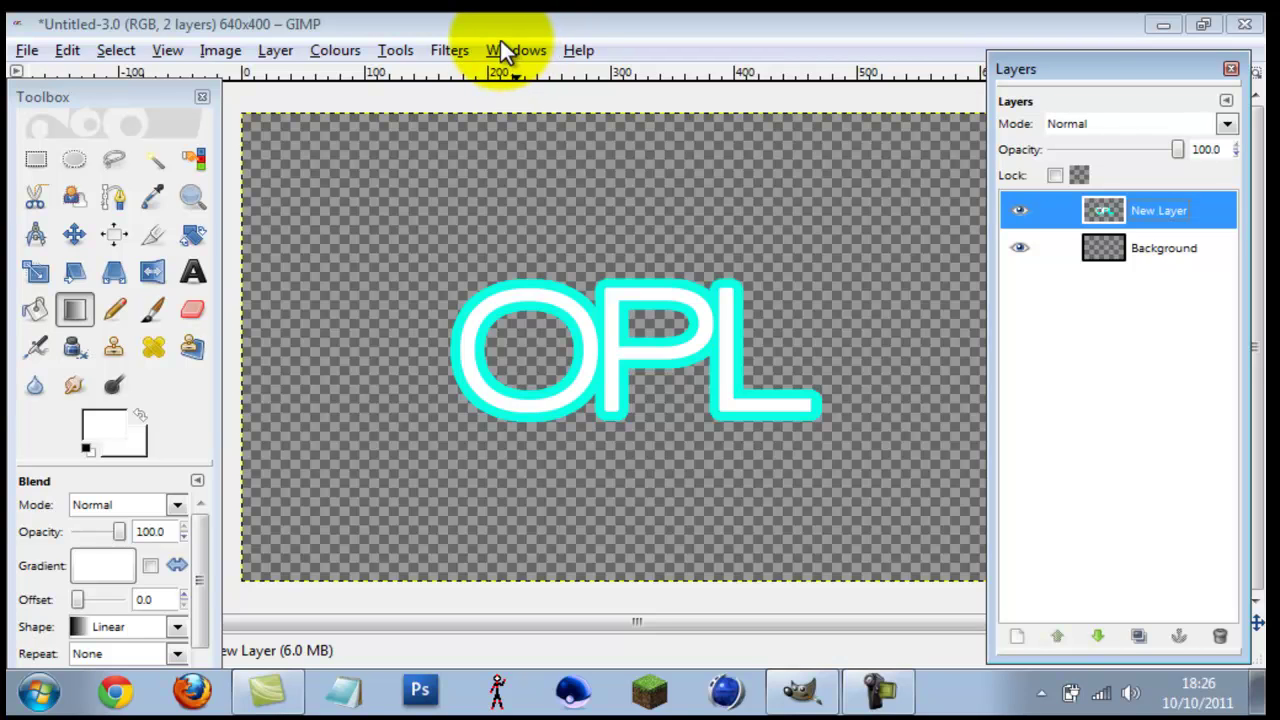
- Apply Sharpen at sharpness 50 to the OPL layer, then make New Layer active
{"action": "left_click", "coordinate": [463, 48]}
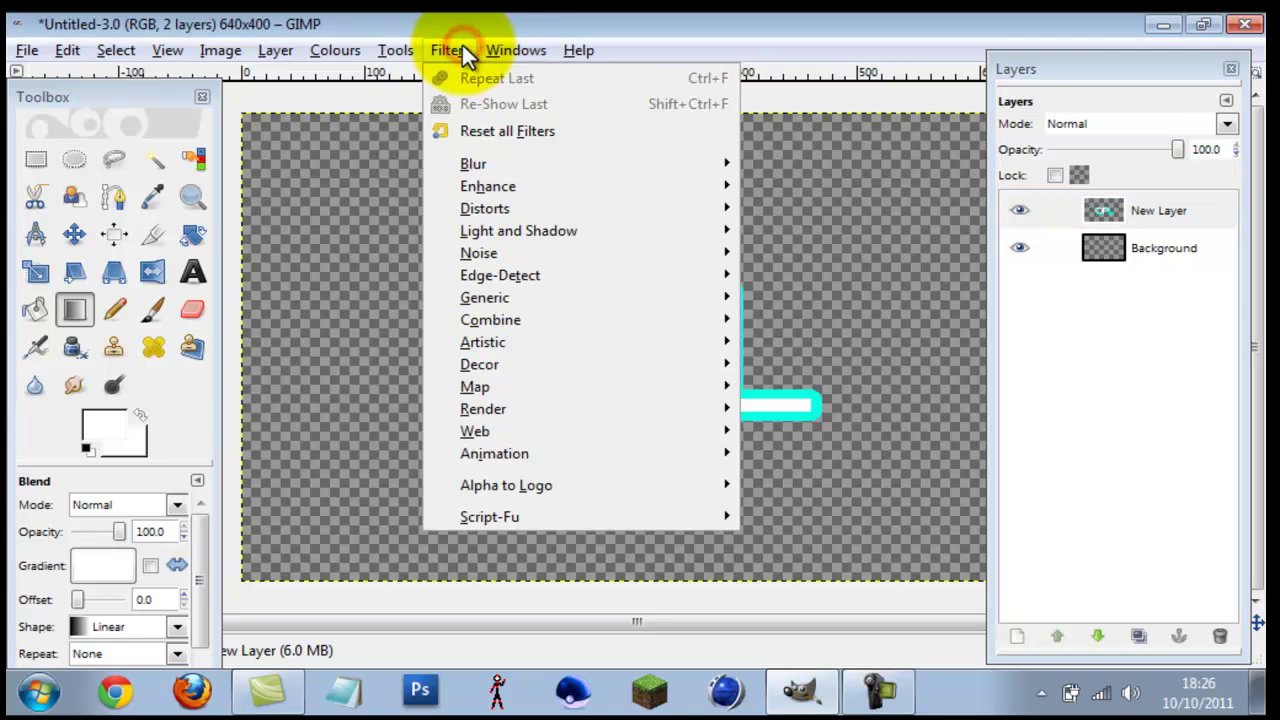
{"action": "mouse_move", "coordinate": [530, 184]}
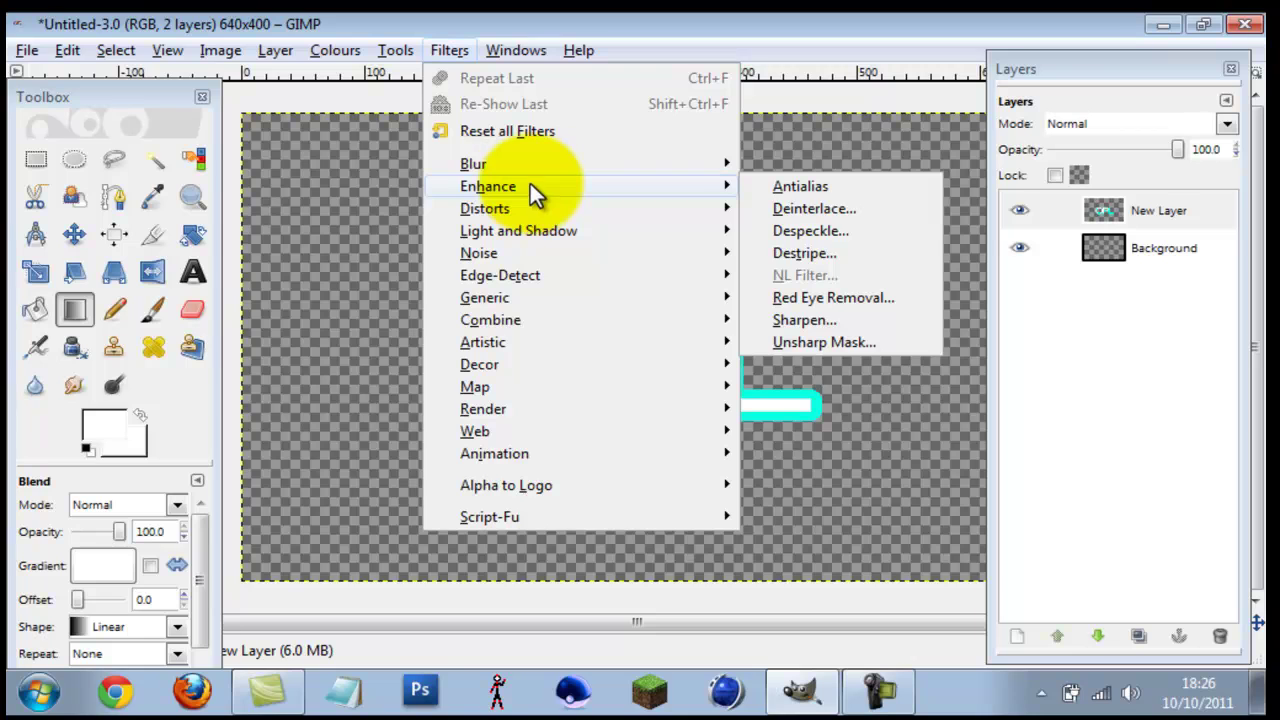
{"action": "left_click", "coordinate": [850, 321]}
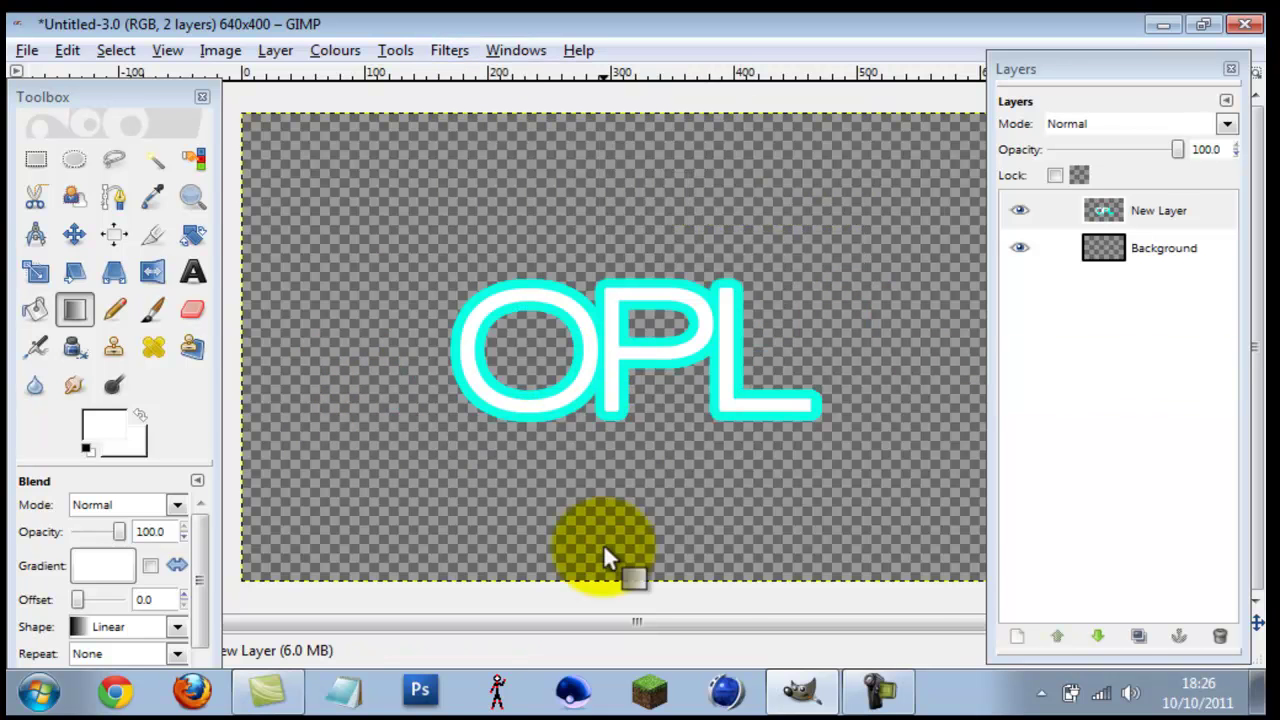
{"action": "double_click", "coordinate": [455, 496]}
{"action": "key", "text": "BackSpace"}
{"action": "type", "text": "50"}
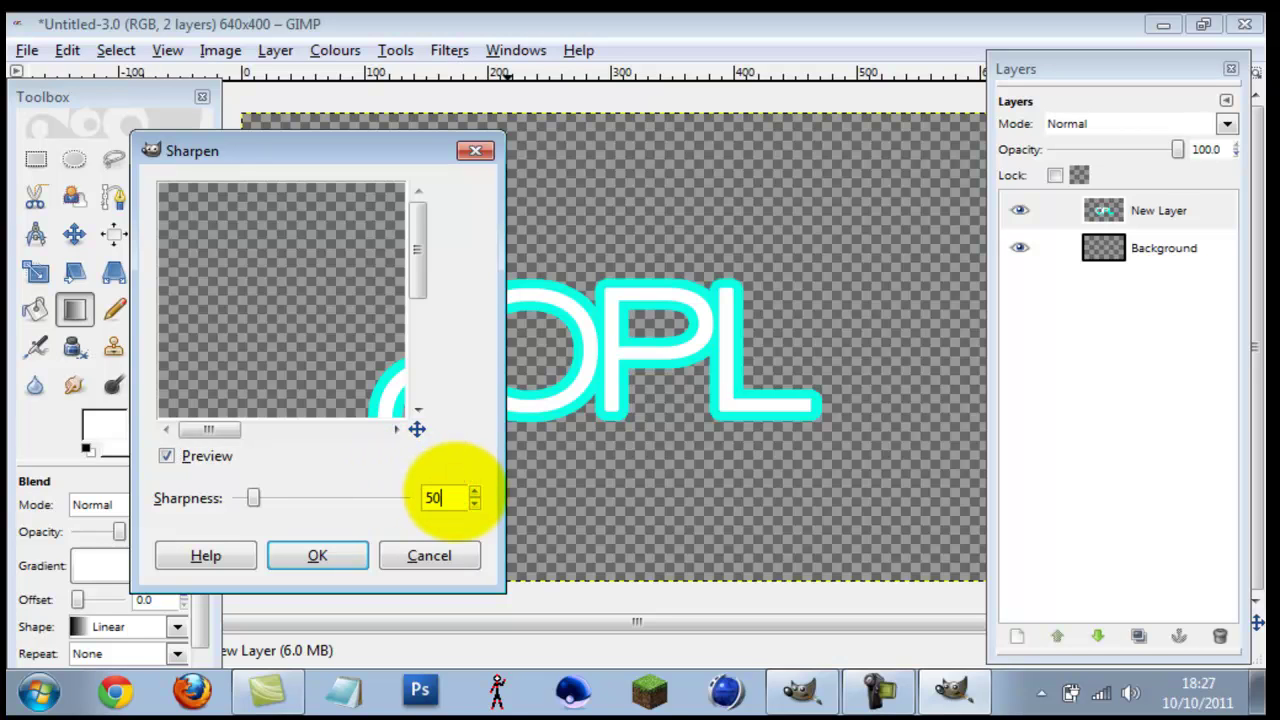
{"action": "key", "text": "Tab"}
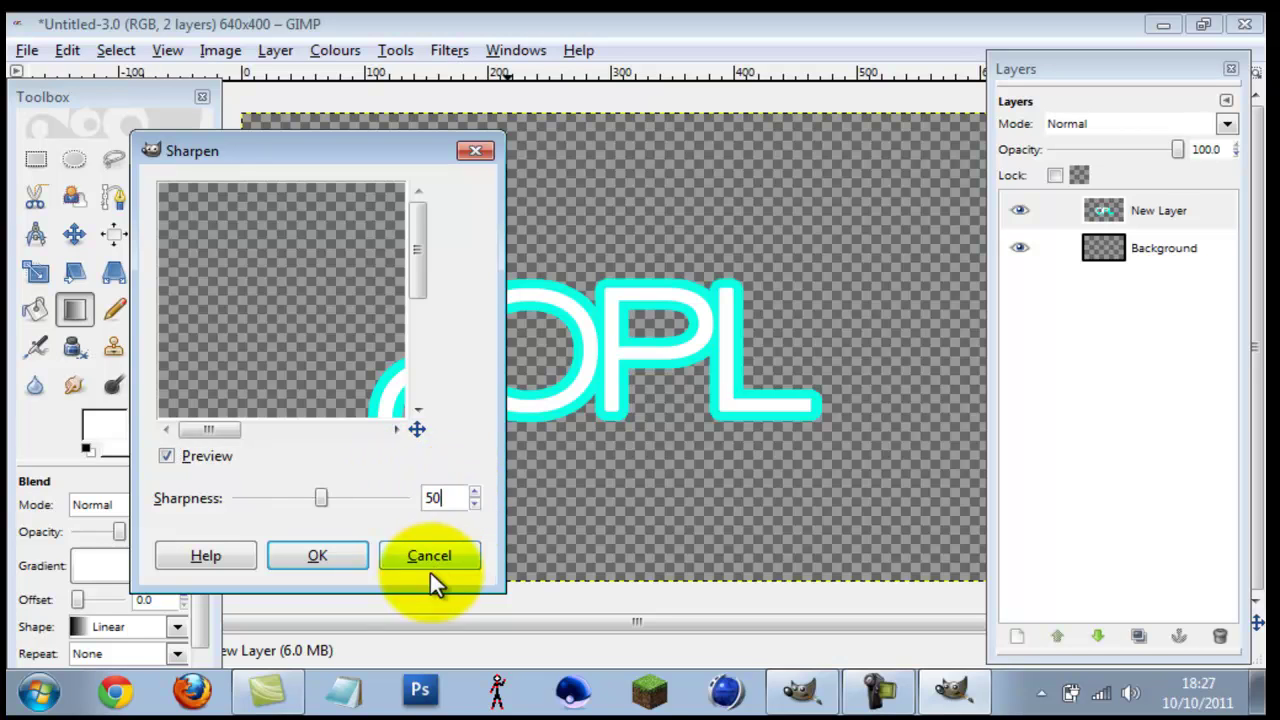
{"action": "left_click", "coordinate": [351, 553]}
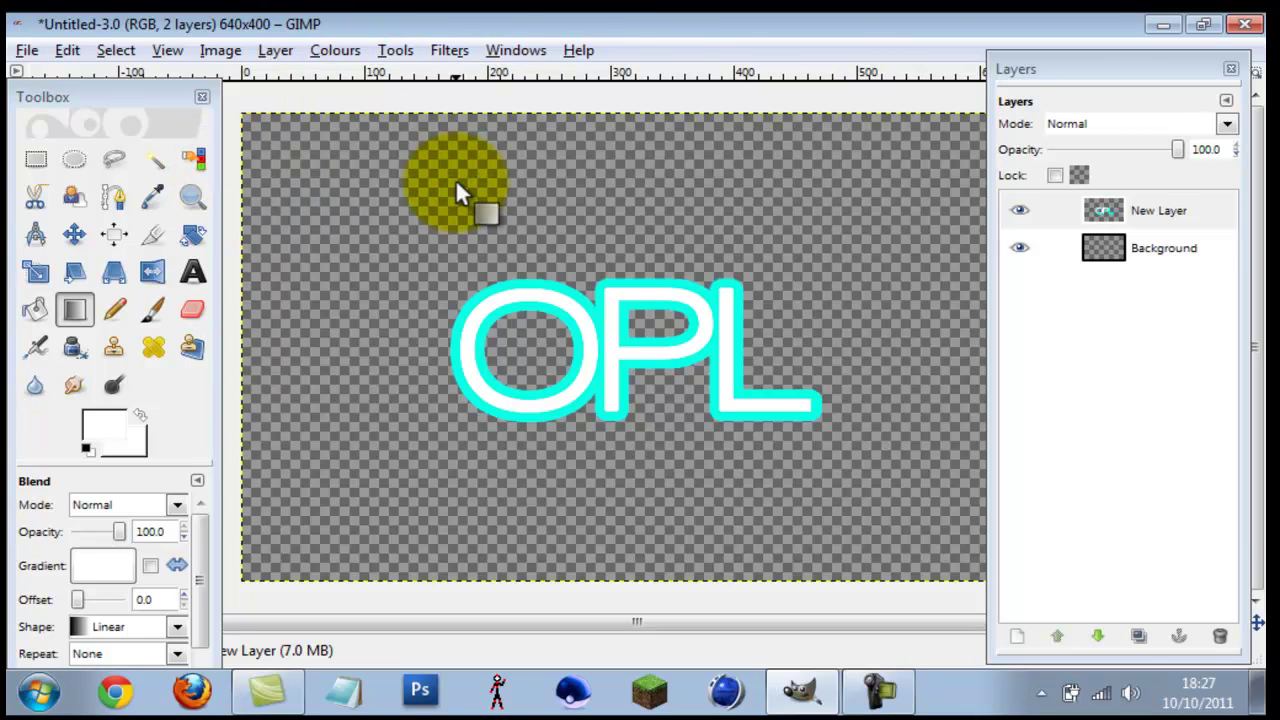
{"action": "left_click", "coordinate": [1149, 221]}
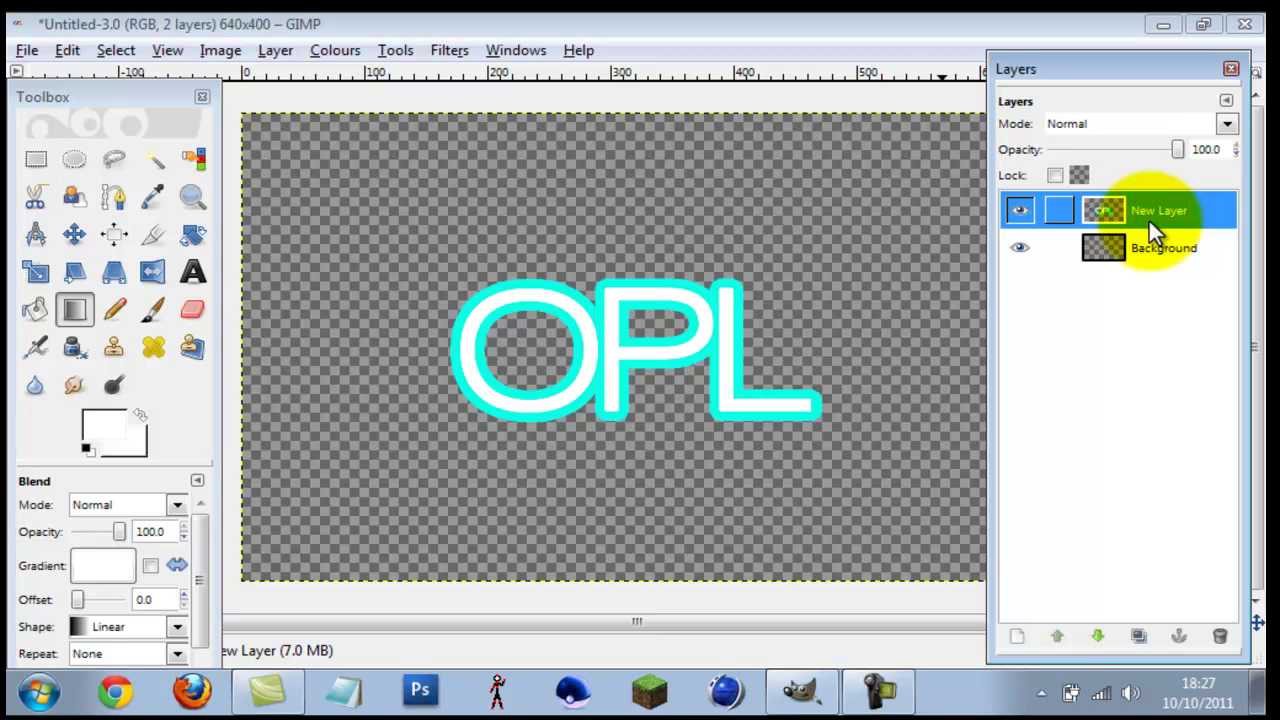
- Add New Layer#1, then type white 'OPL' in Walkway Bold 150 px over the cyan outline
{"action": "left_click", "coordinate": [1022, 634]}
{"action": "key", "text": "Return"}
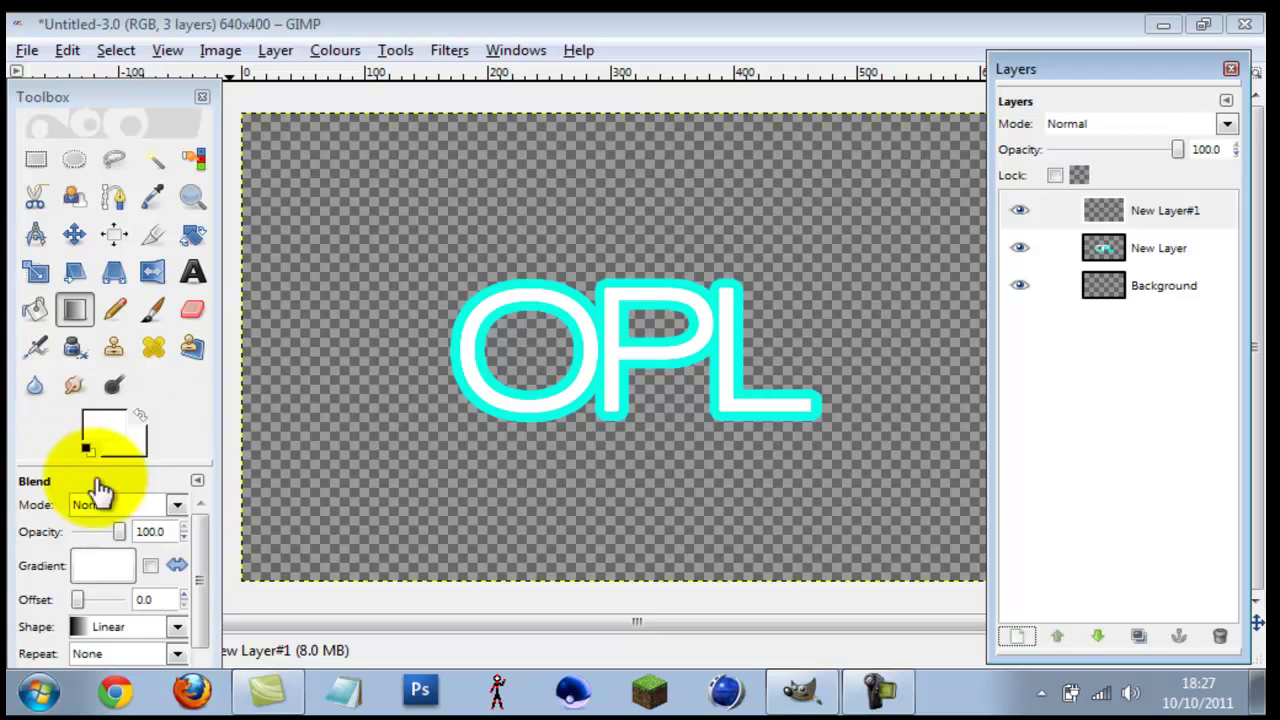
{"action": "left_click", "coordinate": [193, 272]}
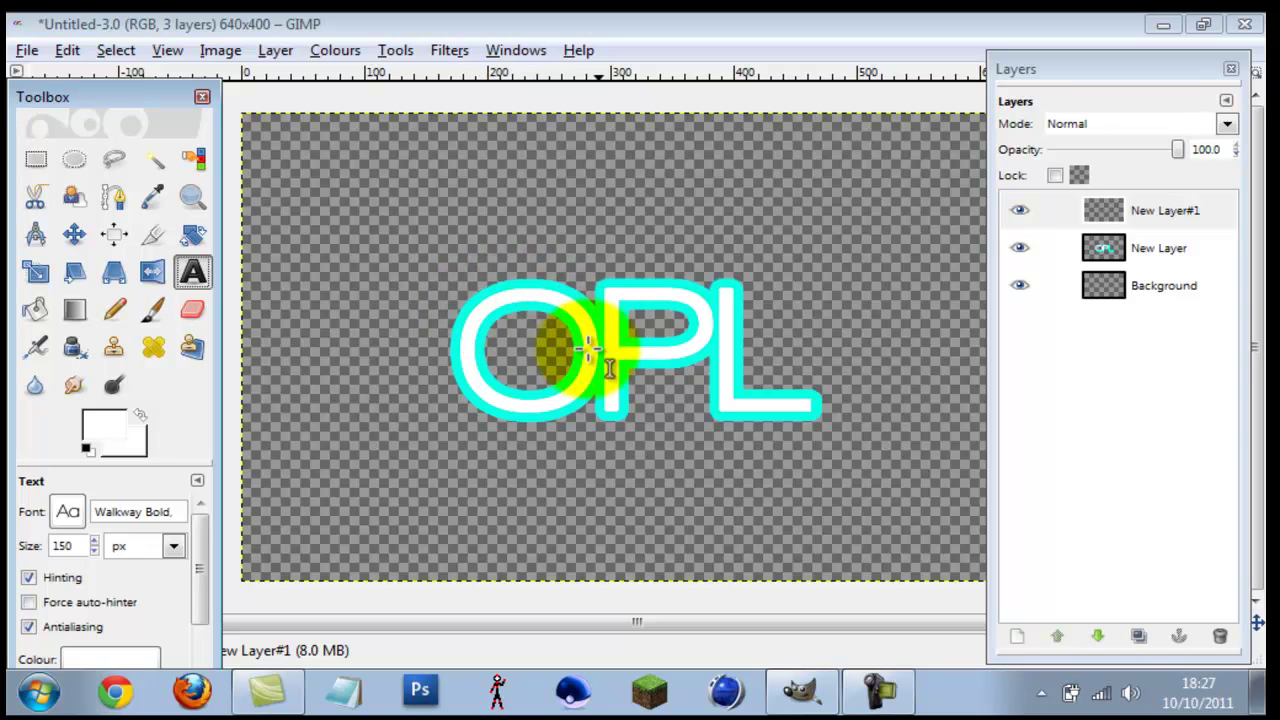
{"action": "key", "text": "Tab"}
{"action": "left_click", "coordinate": [460, 275]}
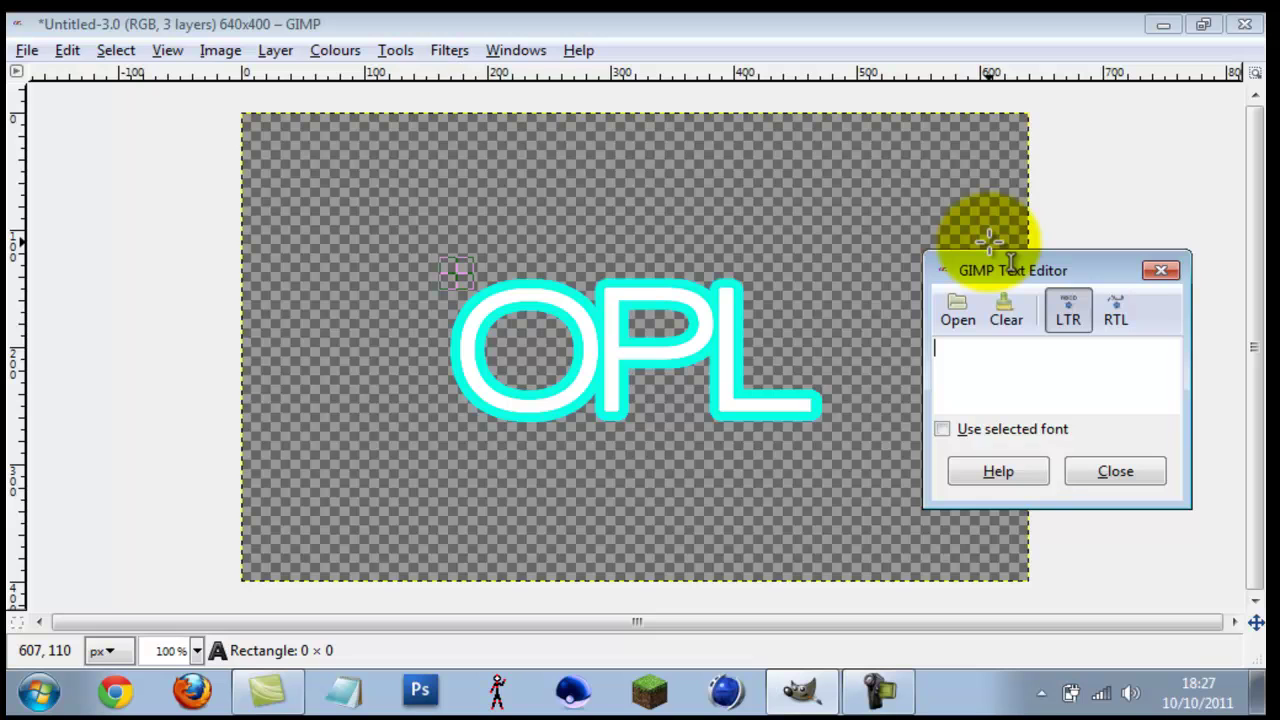
{"action": "type", "text": "OPL"}
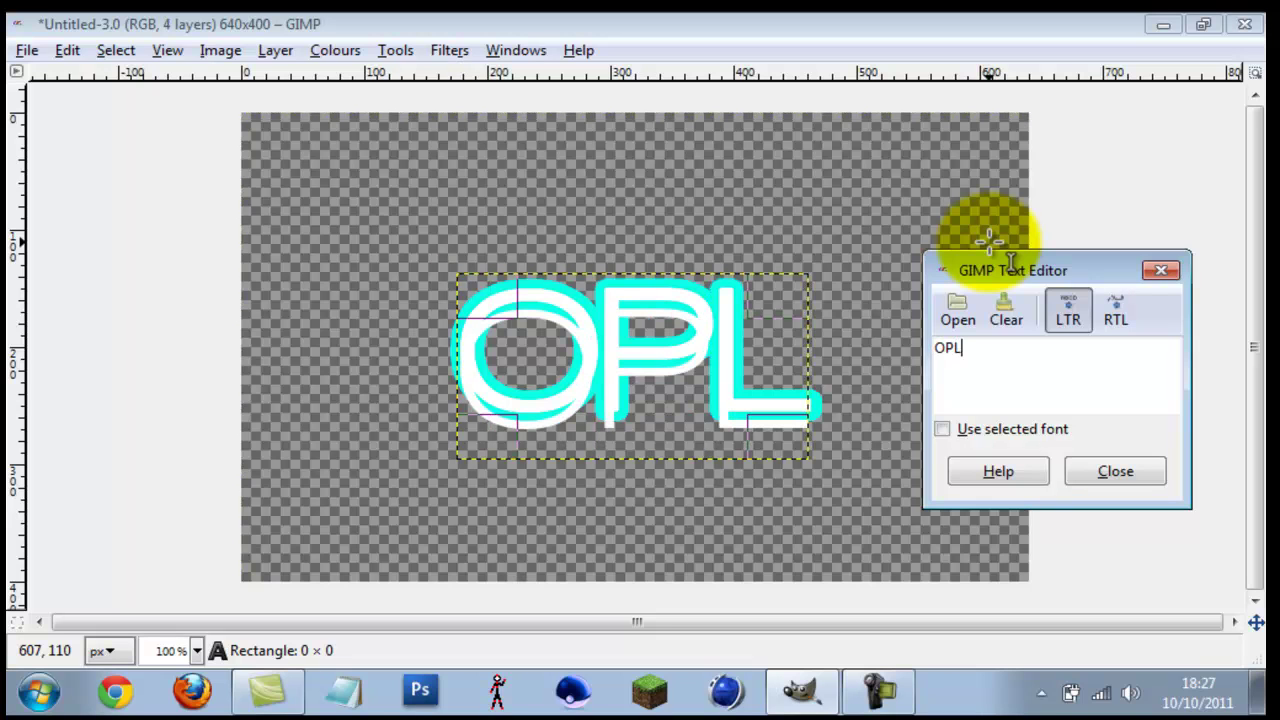
{"action": "key", "text": "Tab"}
{"action": "left_click_drag", "start_coordinate": [666, 355], "coordinate": [908, 491]}
{"action": "left_click", "coordinate": [1092, 468]}
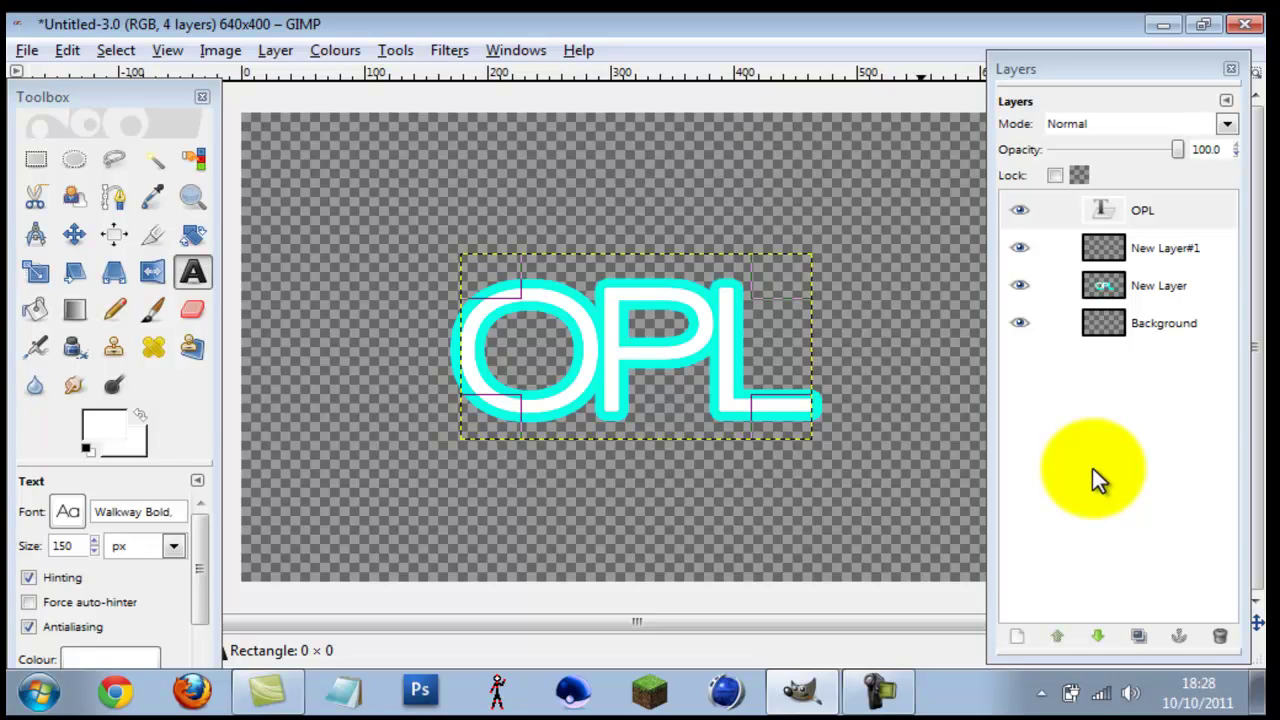
- Select the OPL text layer and use Merge Down to merge it into New Layer#1
{"action": "left_click", "coordinate": [1177, 248]}
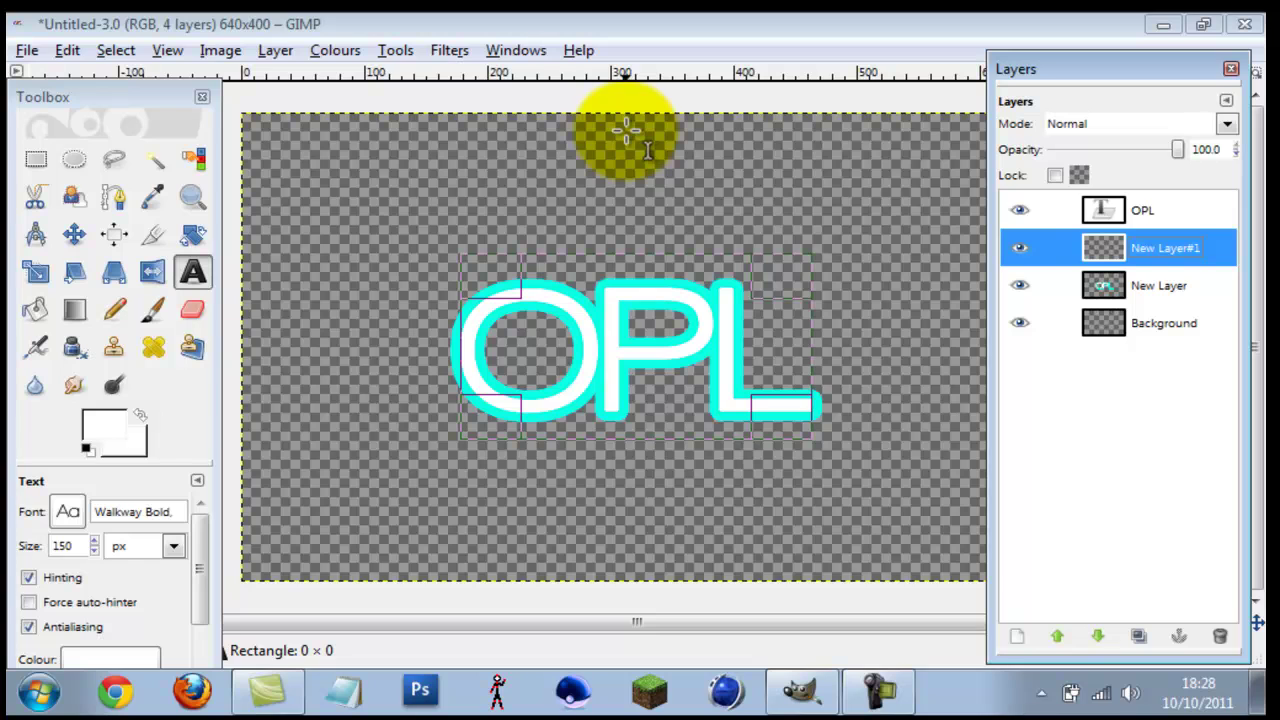
{"action": "left_click", "coordinate": [1121, 212]}
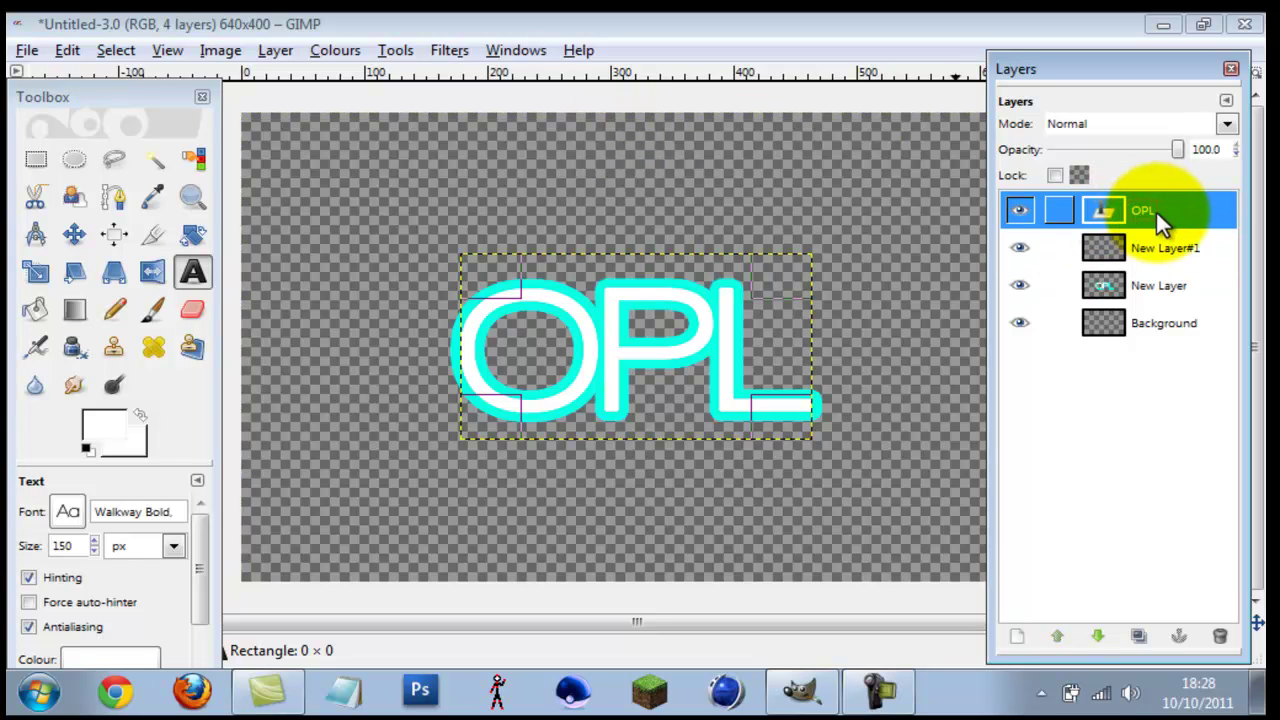
{"action": "right_click", "coordinate": [1167, 212]}
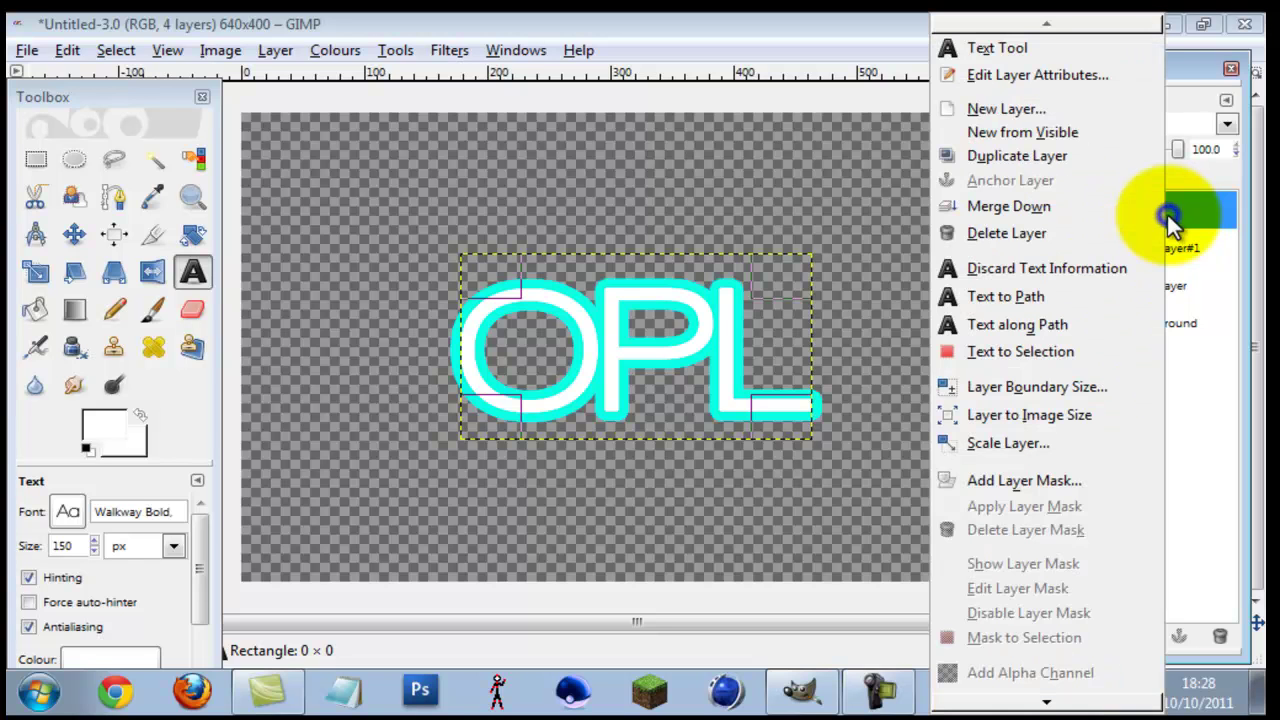
{"action": "left_click", "coordinate": [1074, 213]}
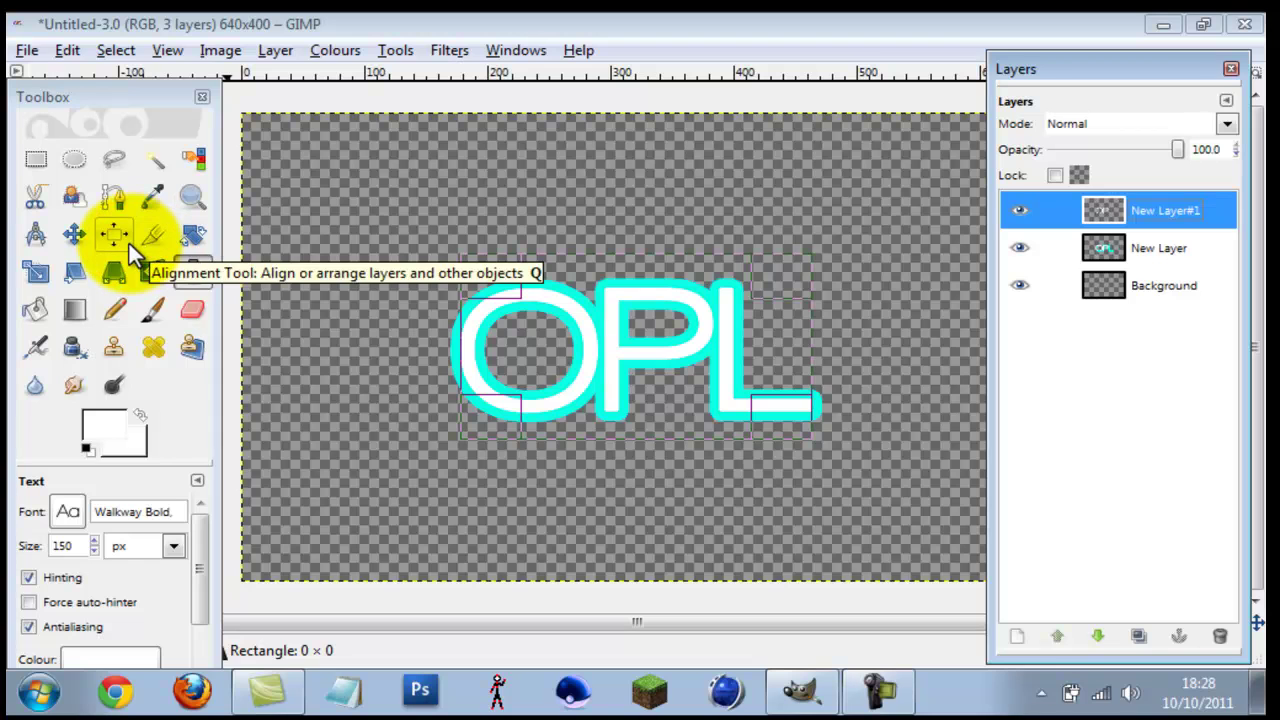
- Nudge New Layer#1 with the Move tool and lower it beneath the cyan text layer
{"action": "left_click", "coordinate": [74, 234]}
{"action": "left_click", "coordinate": [1158, 214]}
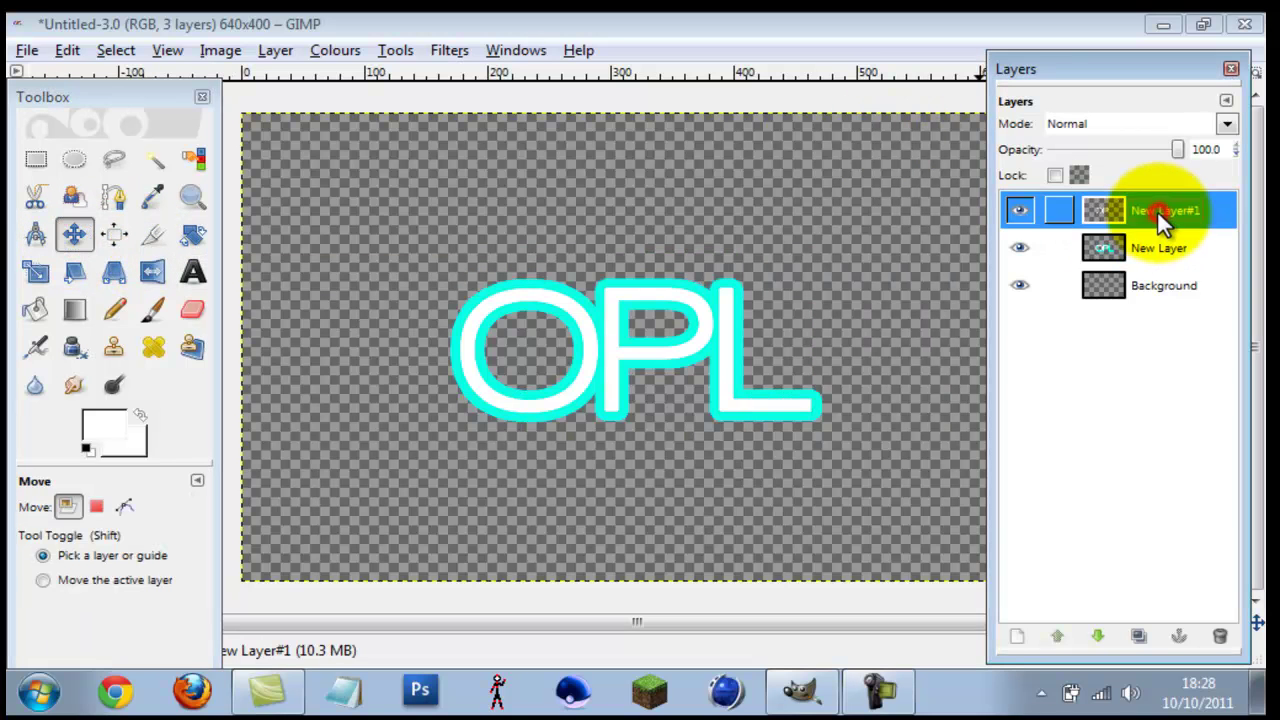
{"action": "left_click", "coordinate": [622, 295]}
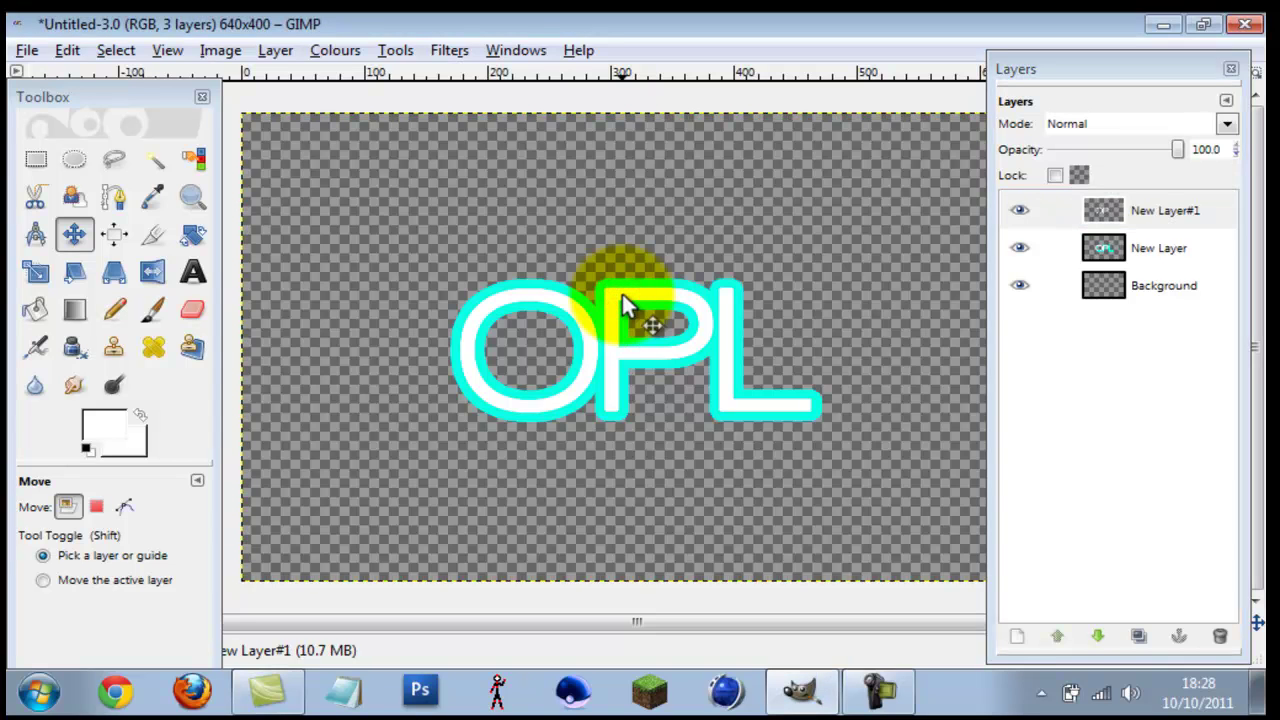
{"action": "key", "text": "Down"}
{"action": "key", "text": "Down"}
{"action": "key", "text": "Down"}
{"action": "key", "text": "Down"}
{"action": "key", "text": "Down"}
{"action": "key", "text": "Down"}
{"action": "key", "text": "Down"}
{"action": "key", "text": "Down"}
{"action": "key", "text": "Down"}
{"action": "key", "text": "Down"}
{"action": "key", "text": "Down"}
{"action": "key", "text": "Down"}
{"action": "key", "text": "Down"}
{"action": "key", "text": "Down"}
{"action": "key", "text": "Down"}
{"action": "key", "text": "Down"}
{"action": "key", "text": "Down"}
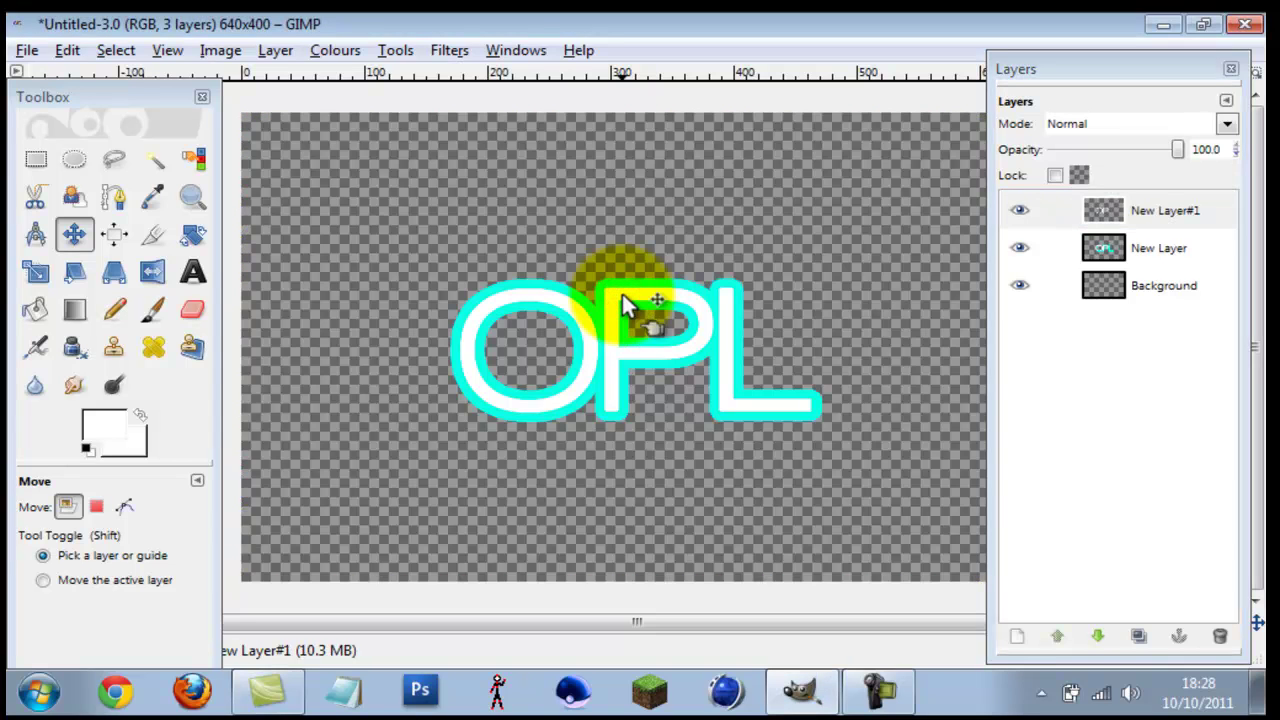
{"action": "key", "text": "Up"}
{"action": "key", "text": "Up"}
{"action": "key", "text": "Up"}
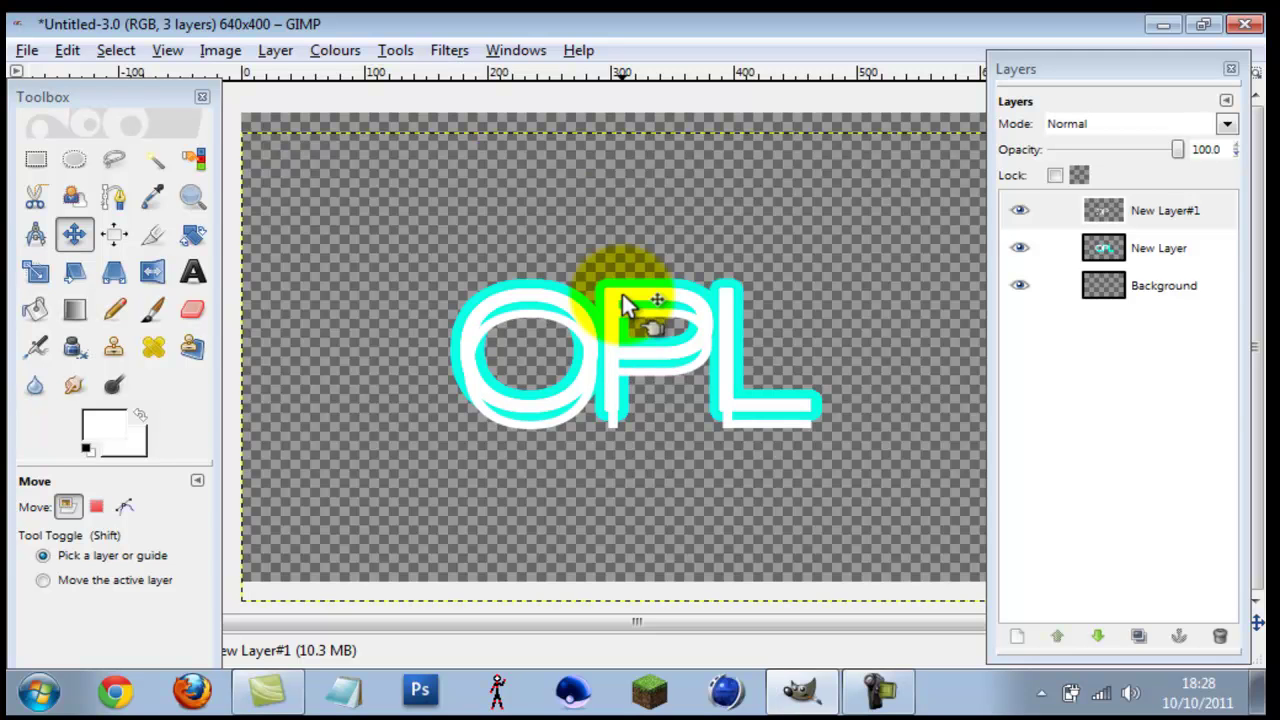
{"action": "key", "text": "Up"}
{"action": "key", "text": "Up"}
{"action": "key", "text": "Up"}
{"action": "key", "text": "Up"}
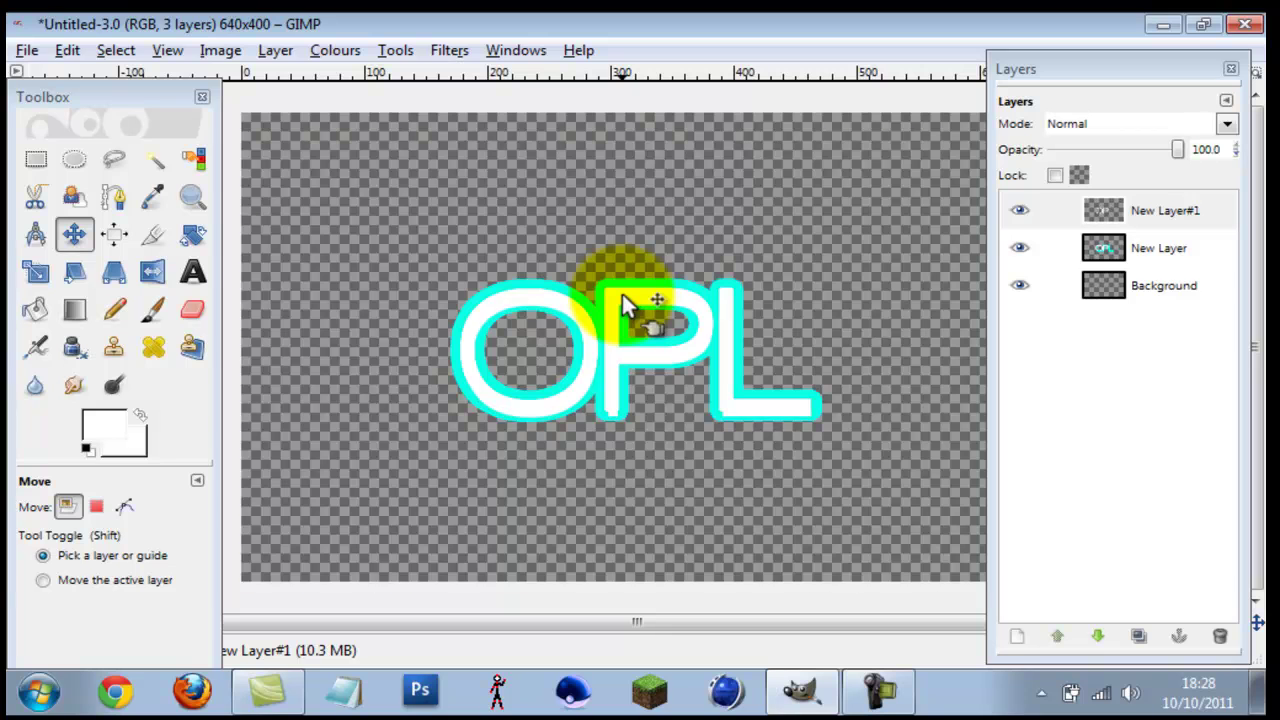
{"action": "left_click", "coordinate": [1095, 638]}
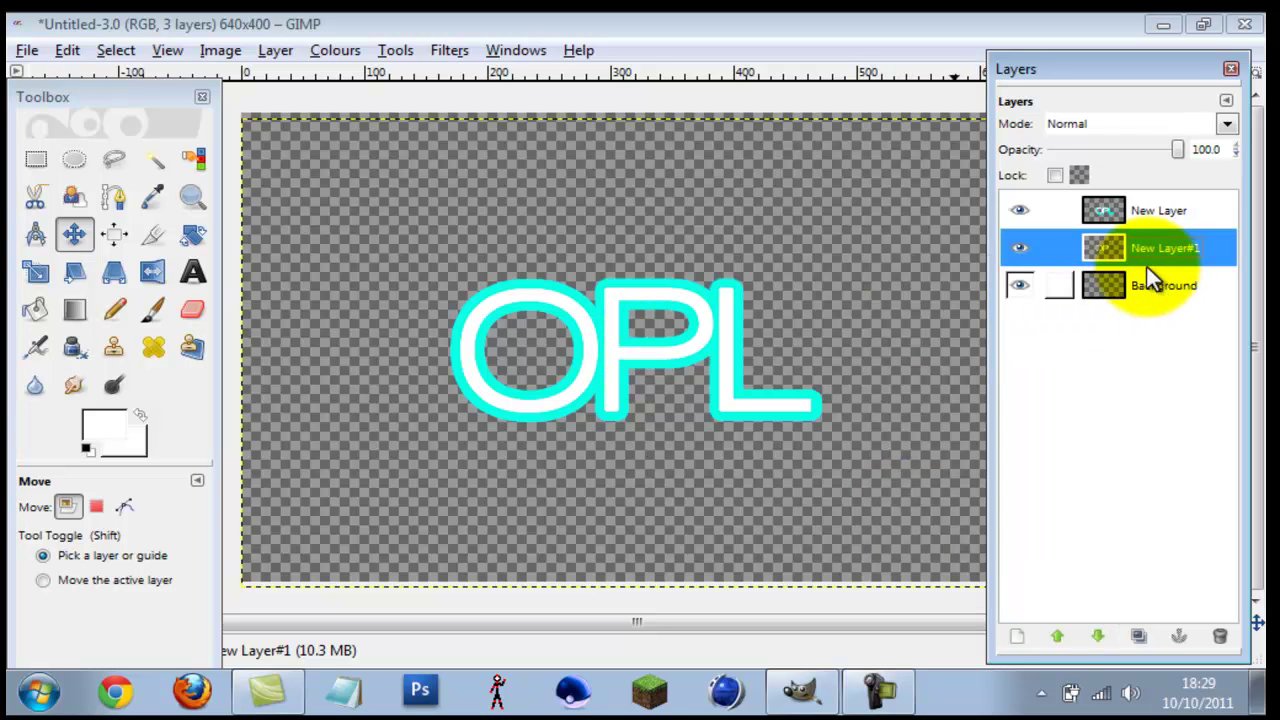
- Realign the cyan OPL text over the white copy, leaving the copy slightly lower
{"action": "left_click_drag", "start_coordinate": [667, 344], "coordinate": [748, 414]}
{"action": "left_click", "coordinate": [588, 325]}
{"action": "key", "text": "Down"}
{"action": "key", "text": "Down"}
{"action": "key", "text": "Down"}
{"action": "key", "text": "Down"}
{"action": "key", "text": "Down"}
{"action": "key", "text": "Down"}
{"action": "key", "text": "Down"}
{"action": "key", "text": "Down"}
{"action": "key", "text": "Down"}
{"action": "key", "text": "Down"}
{"action": "key", "text": "Down"}
{"action": "key", "text": "Down"}
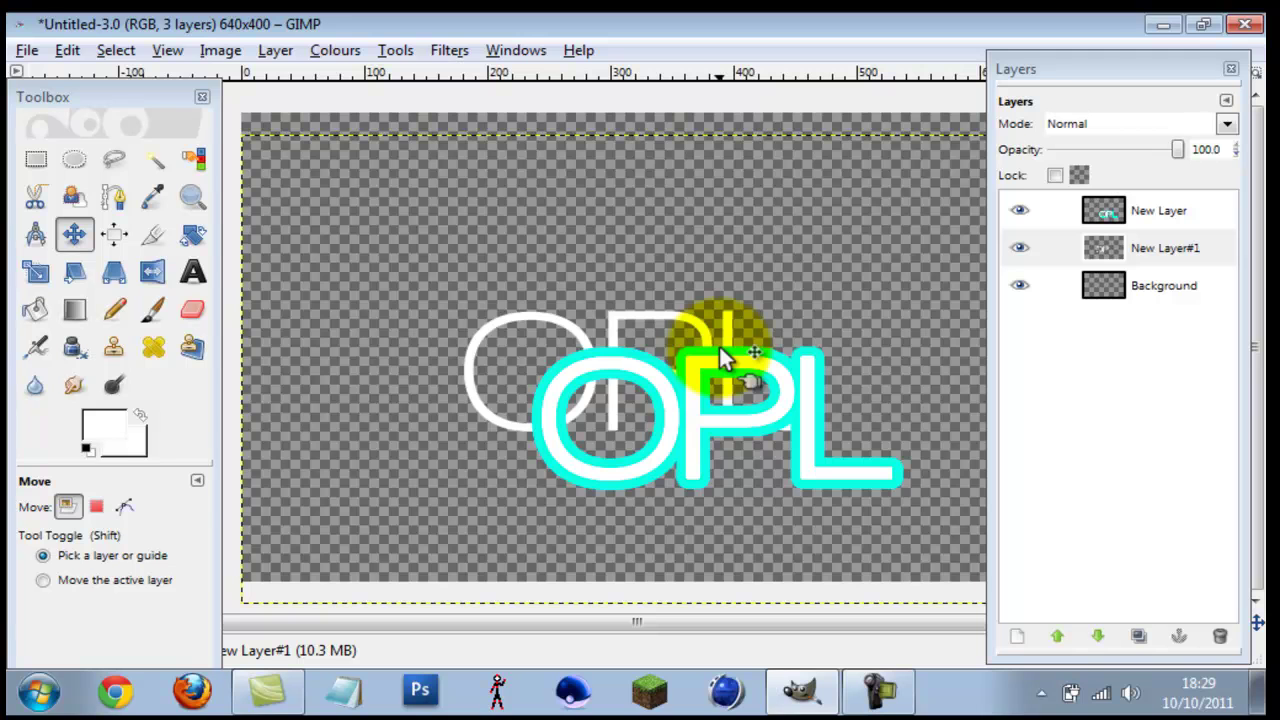
{"action": "left_click_drag", "start_coordinate": [654, 384], "coordinate": [589, 334]}
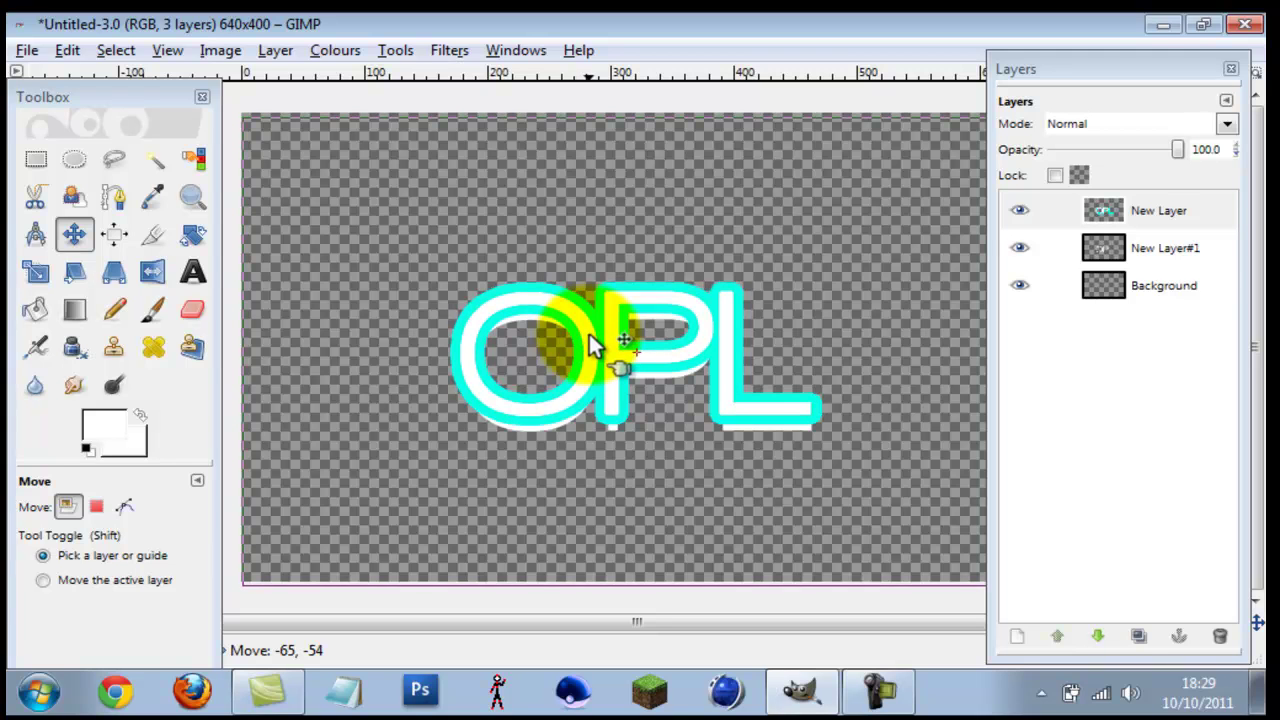
{"action": "left_click", "coordinate": [589, 334]}
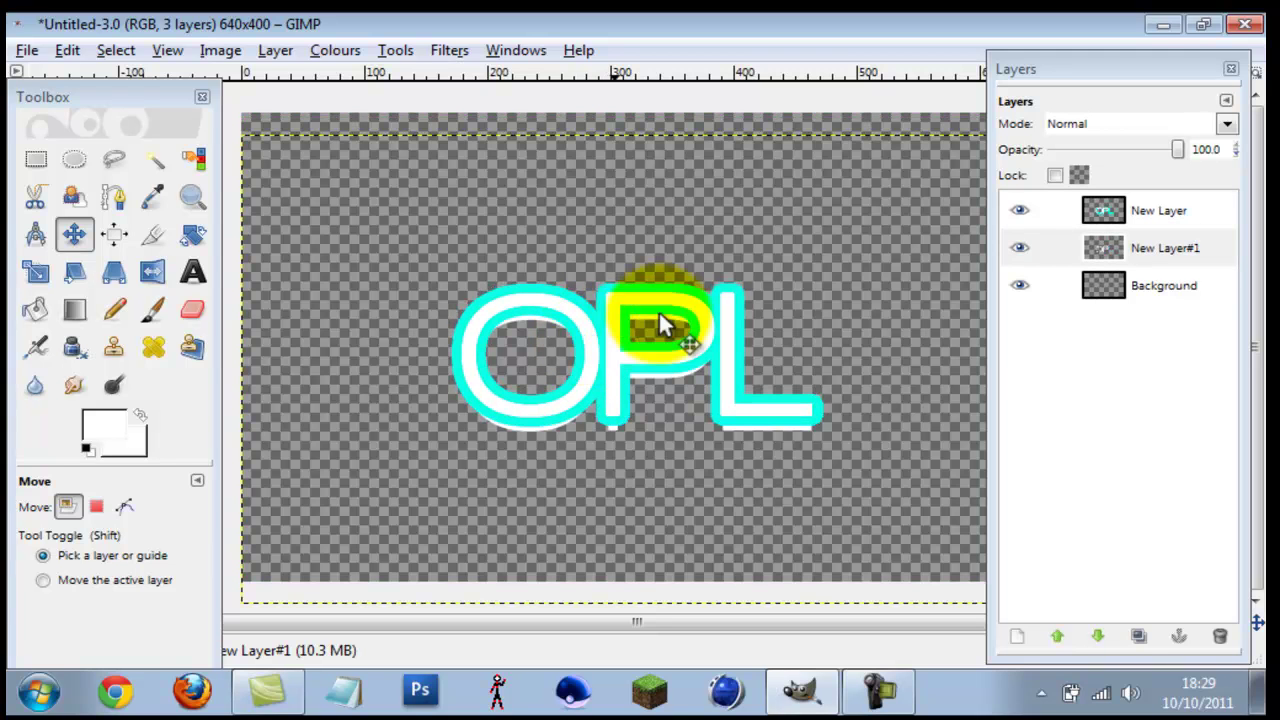
- Apply a Gaussian blur with 15 px radius to the white OPL copy on New Layer#1
{"action": "left_click", "coordinate": [456, 55]}
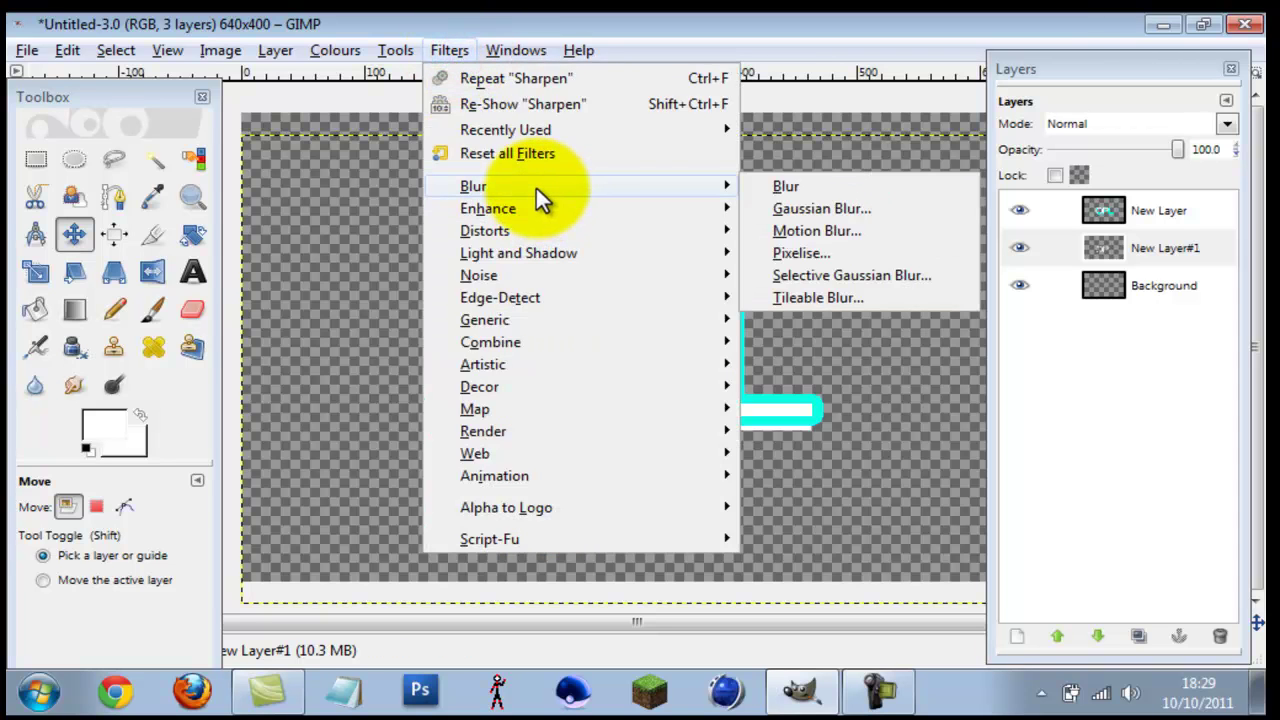
{"action": "mouse_move", "coordinate": [705, 190]}
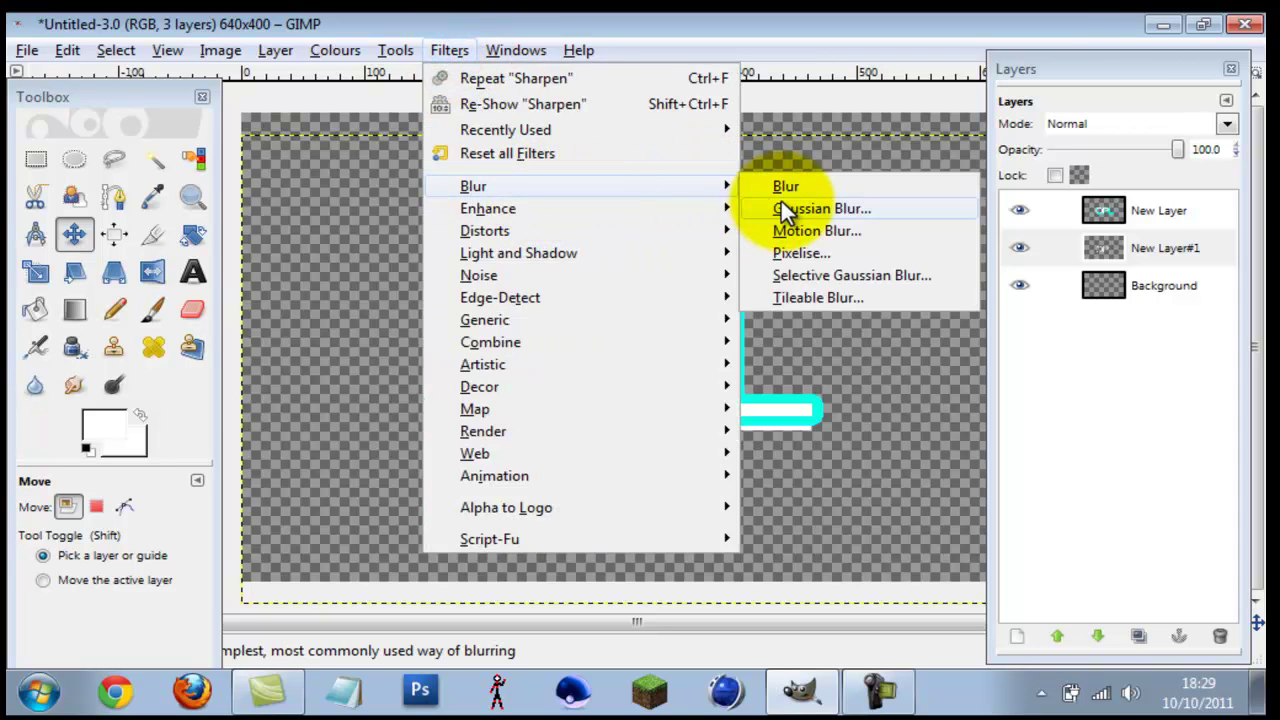
{"action": "left_click", "coordinate": [784, 199]}
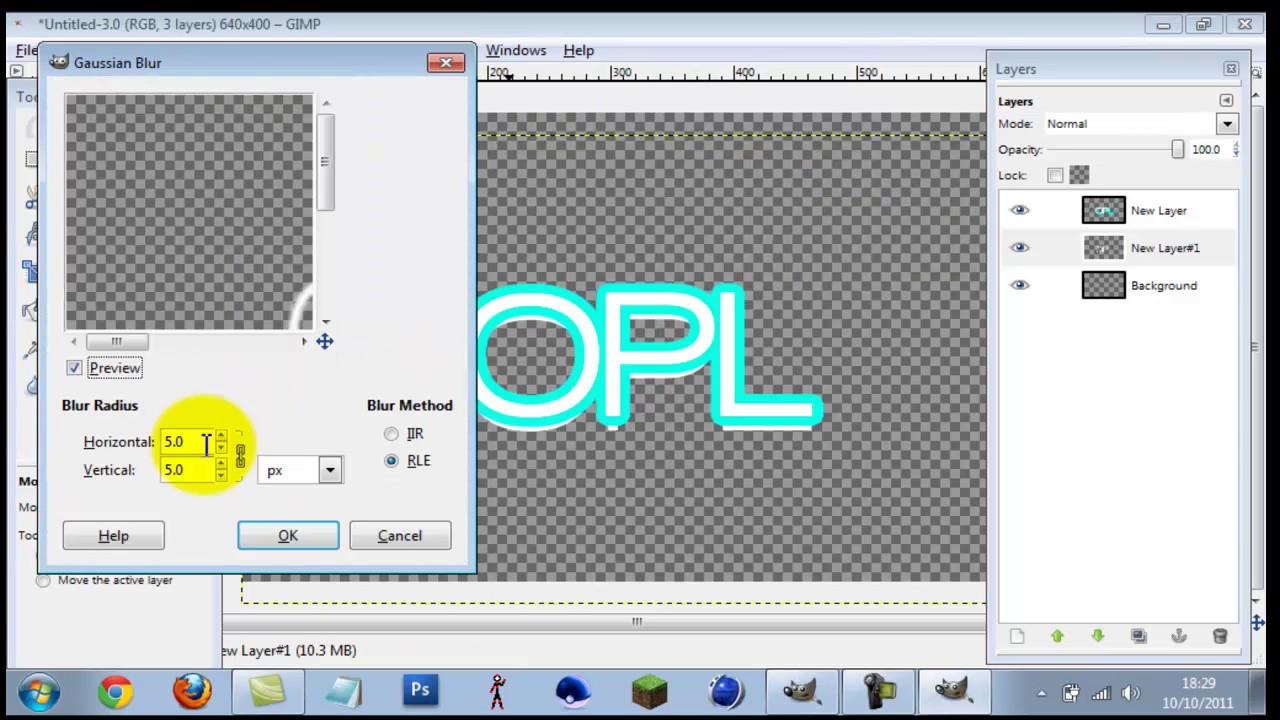
{"action": "left_click", "coordinate": [209, 440]}
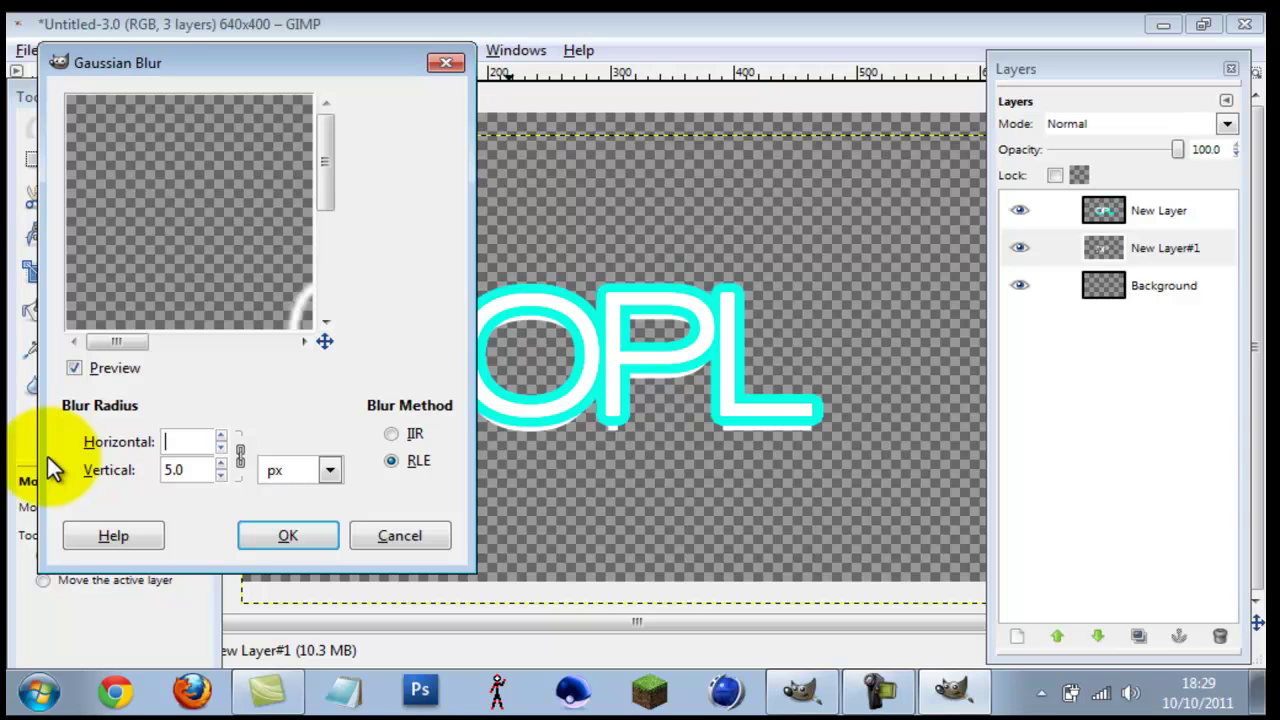
{"action": "key", "text": "Return"}
{"action": "left_click", "coordinate": [255, 530]}
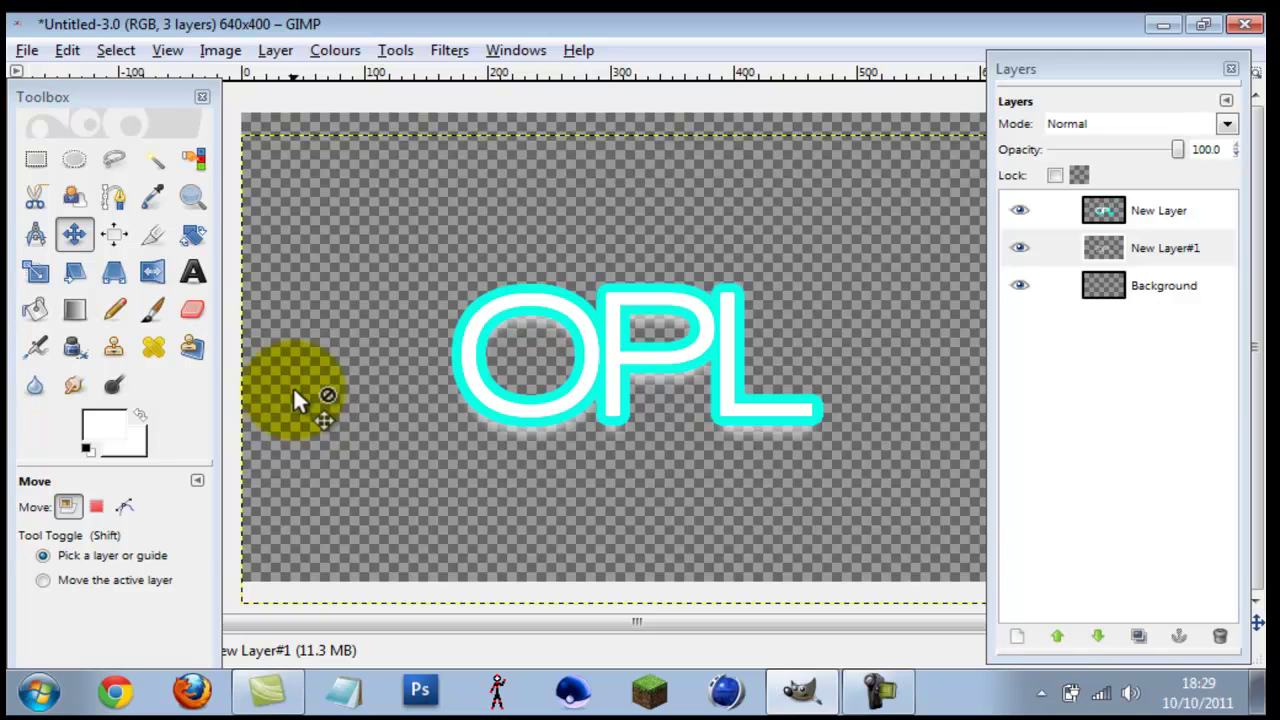
- Merge New Layer down into New Layer#1
{"action": "left_click", "coordinate": [36, 163]}
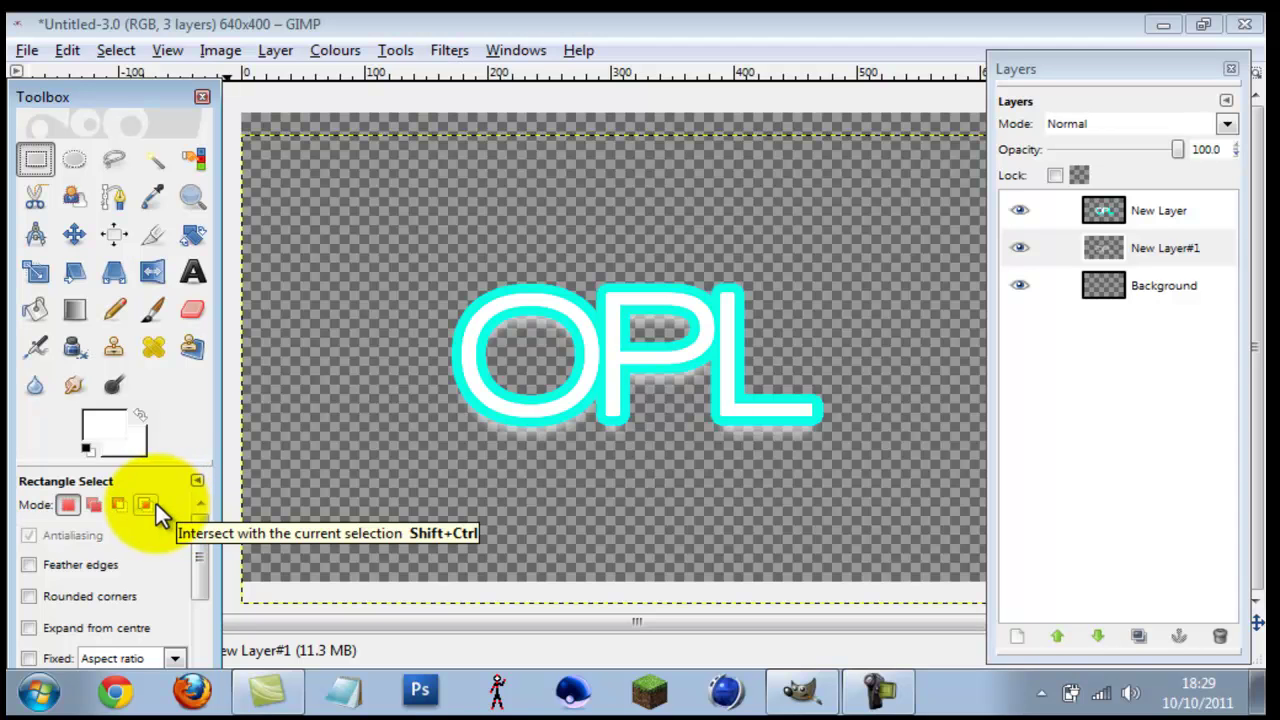
{"action": "left_click", "coordinate": [1127, 210]}
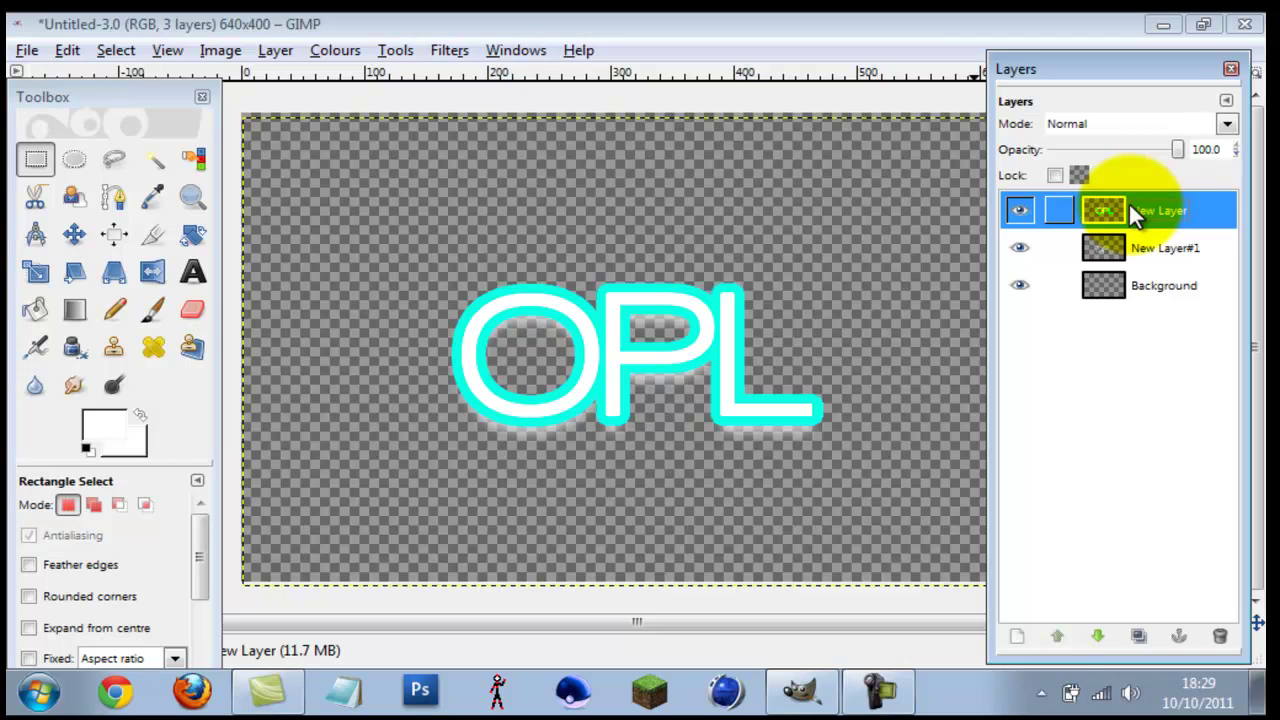
{"action": "right_click", "coordinate": [1130, 208]}
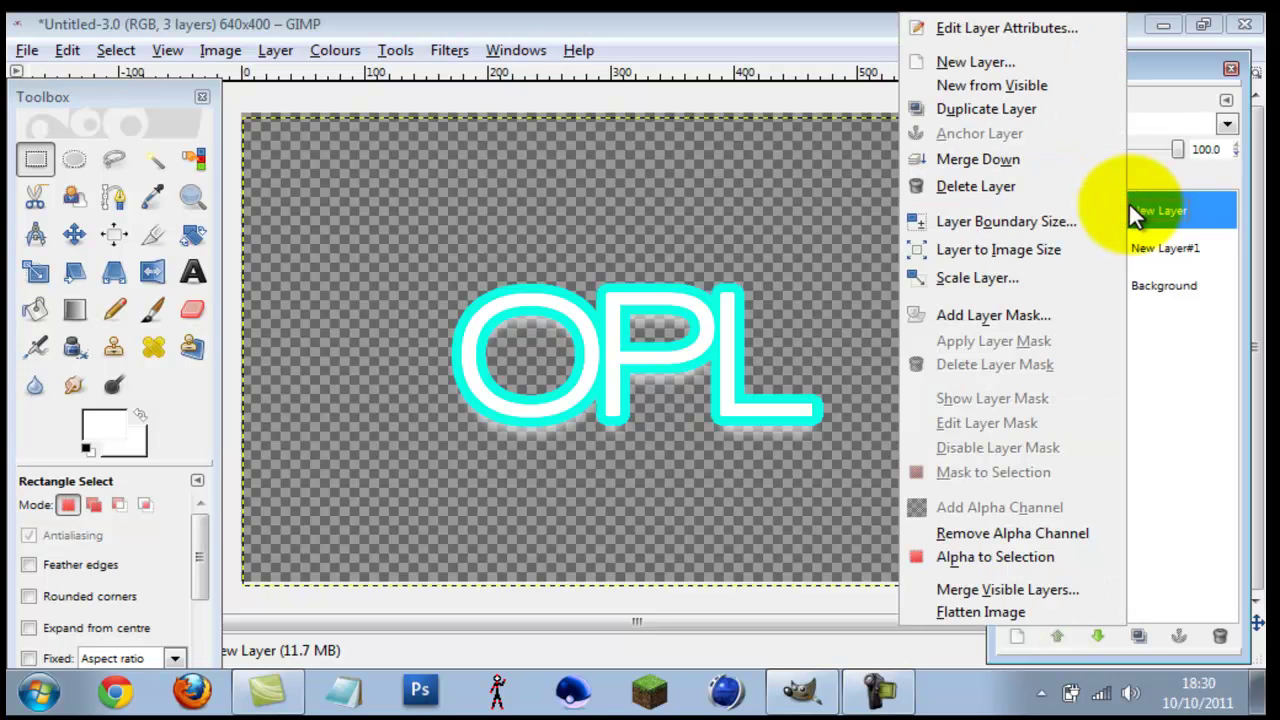
{"action": "left_click", "coordinate": [1047, 167]}
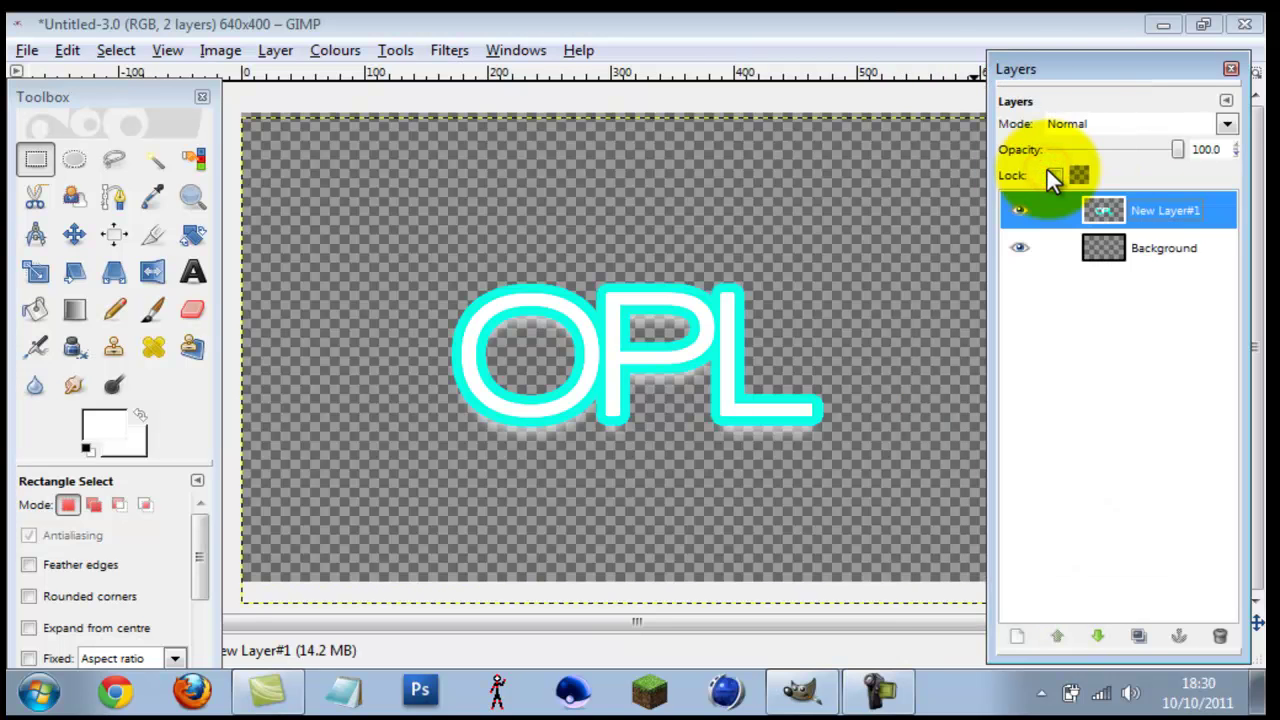
- Use Alpha to Selection on the merged layer, then intersect it with a rectangle over the letters' top half
{"action": "right_click", "coordinate": [1140, 214]}
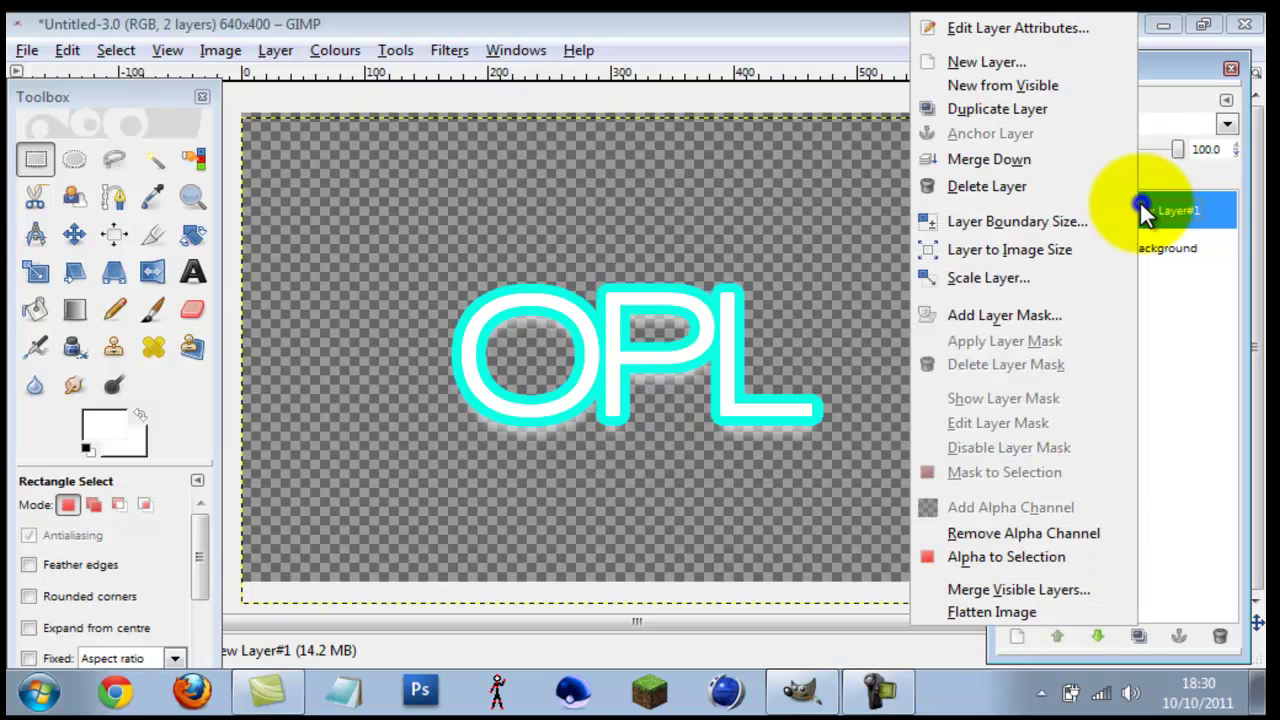
{"action": "left_click", "coordinate": [1027, 562]}
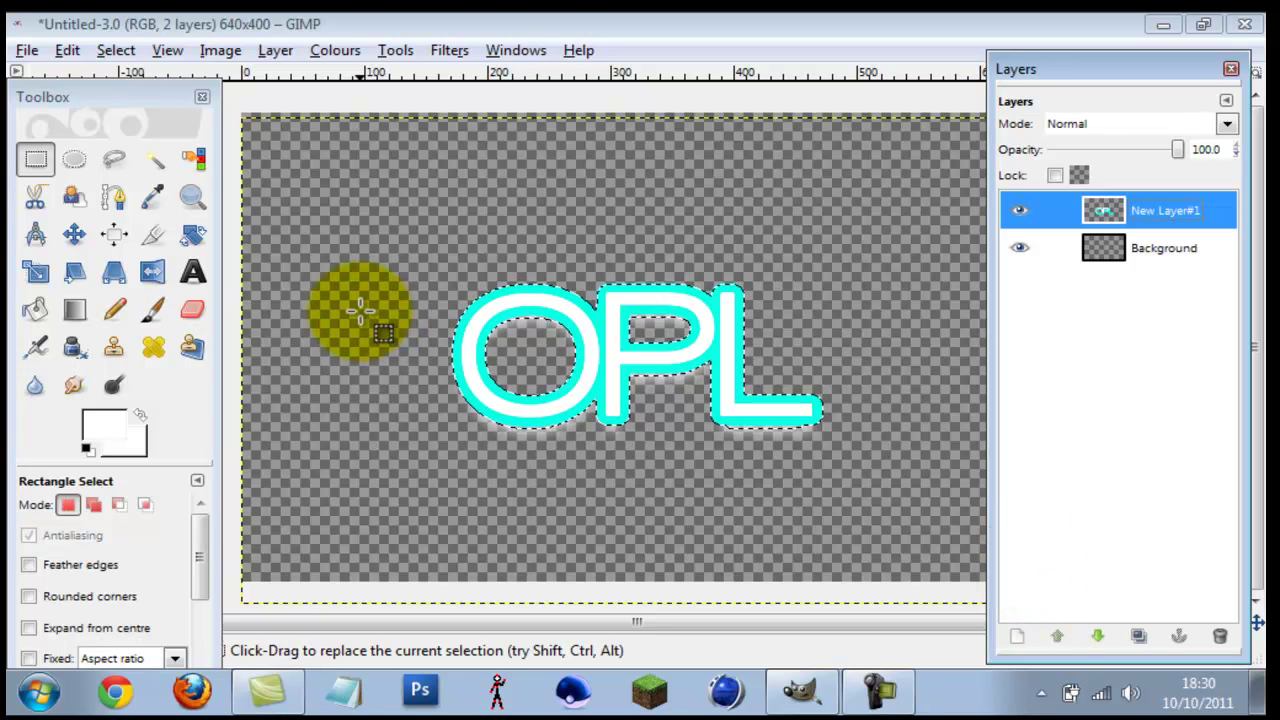
{"action": "left_click", "coordinate": [145, 503]}
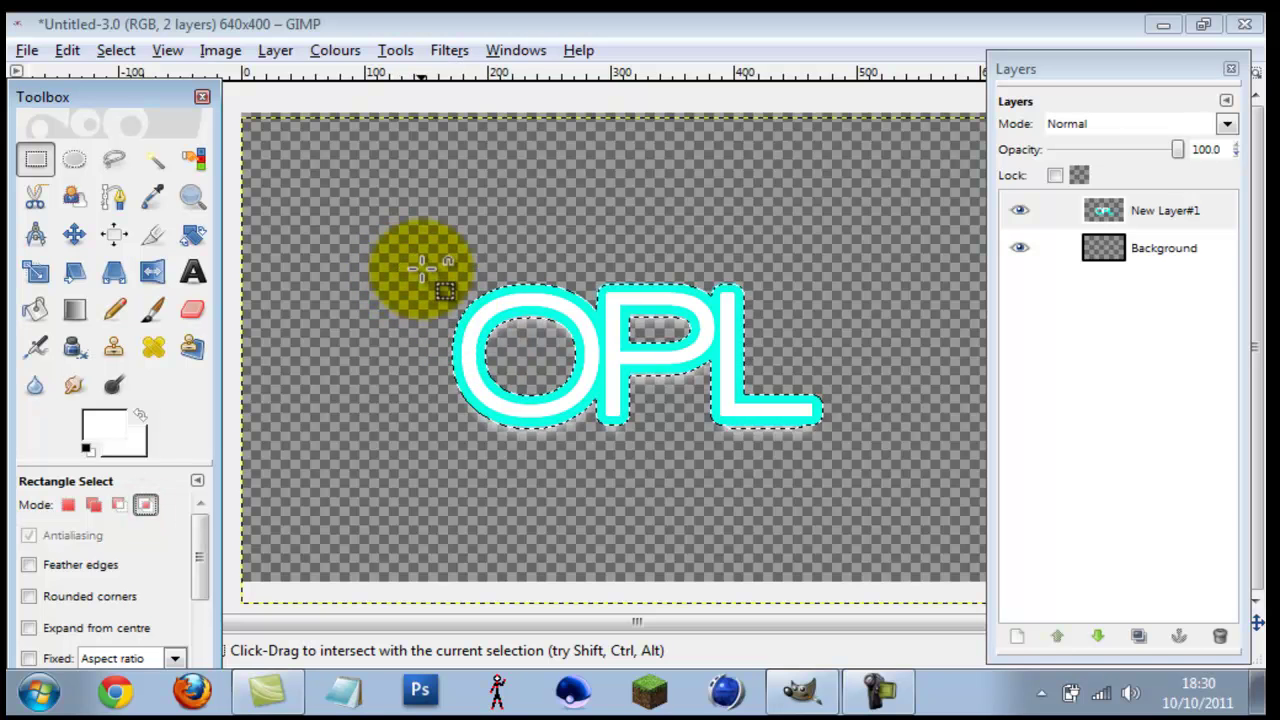
{"action": "left_click_drag", "start_coordinate": [423, 257], "coordinate": [796, 337]}
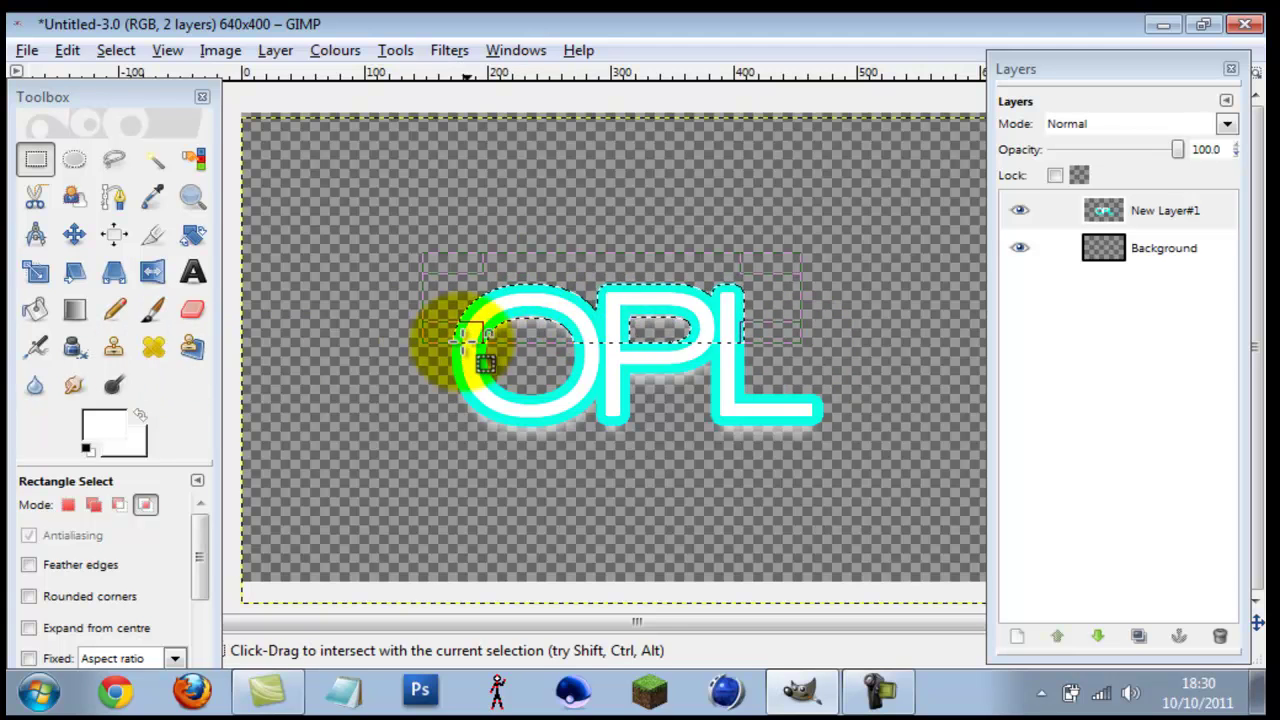
{"action": "left_click", "coordinate": [579, 298]}
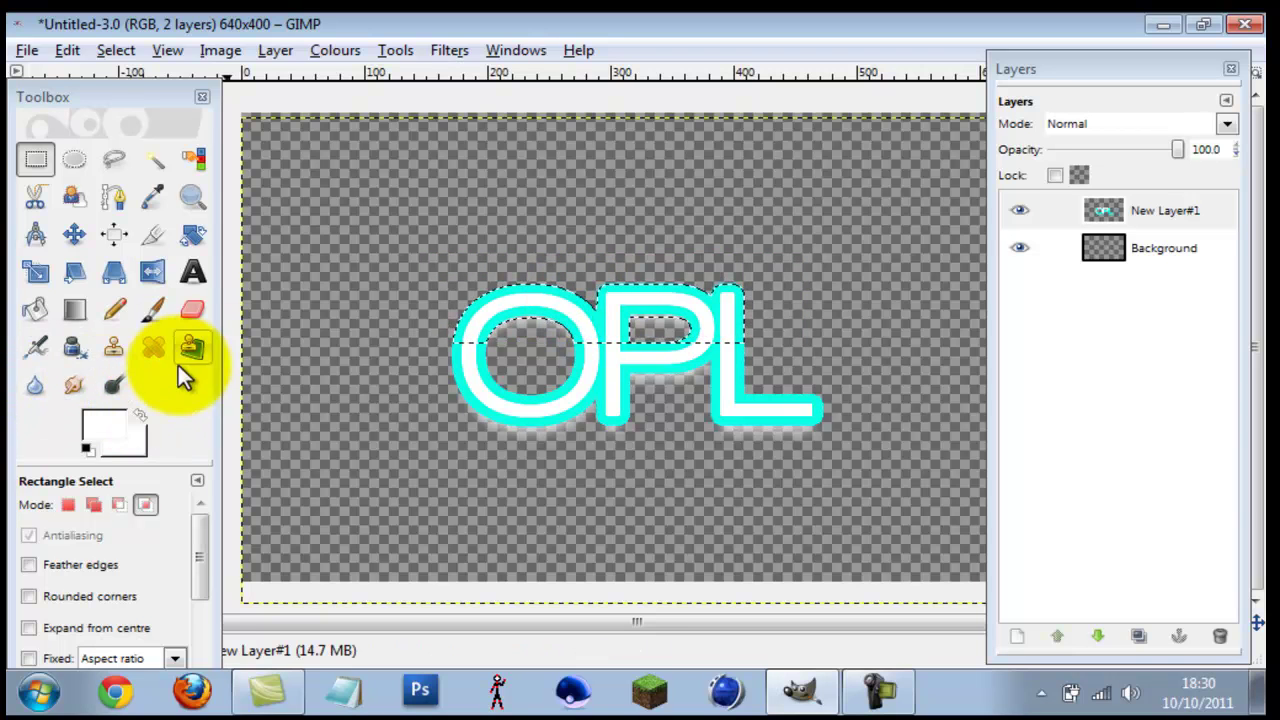
- Set the Blend tool to linear, Soft light mode, 60 opacity, FG to Transparent gradient
{"action": "left_click", "coordinate": [88, 304]}
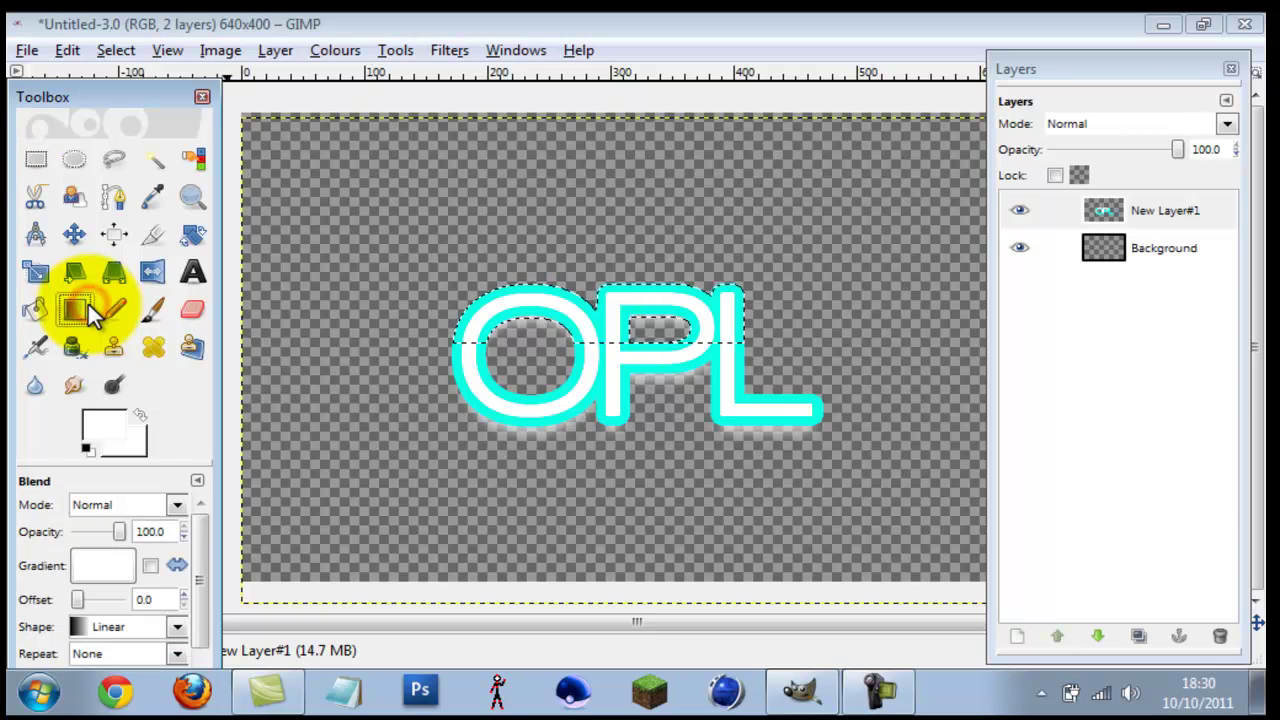
{"action": "left_click", "coordinate": [178, 626]}
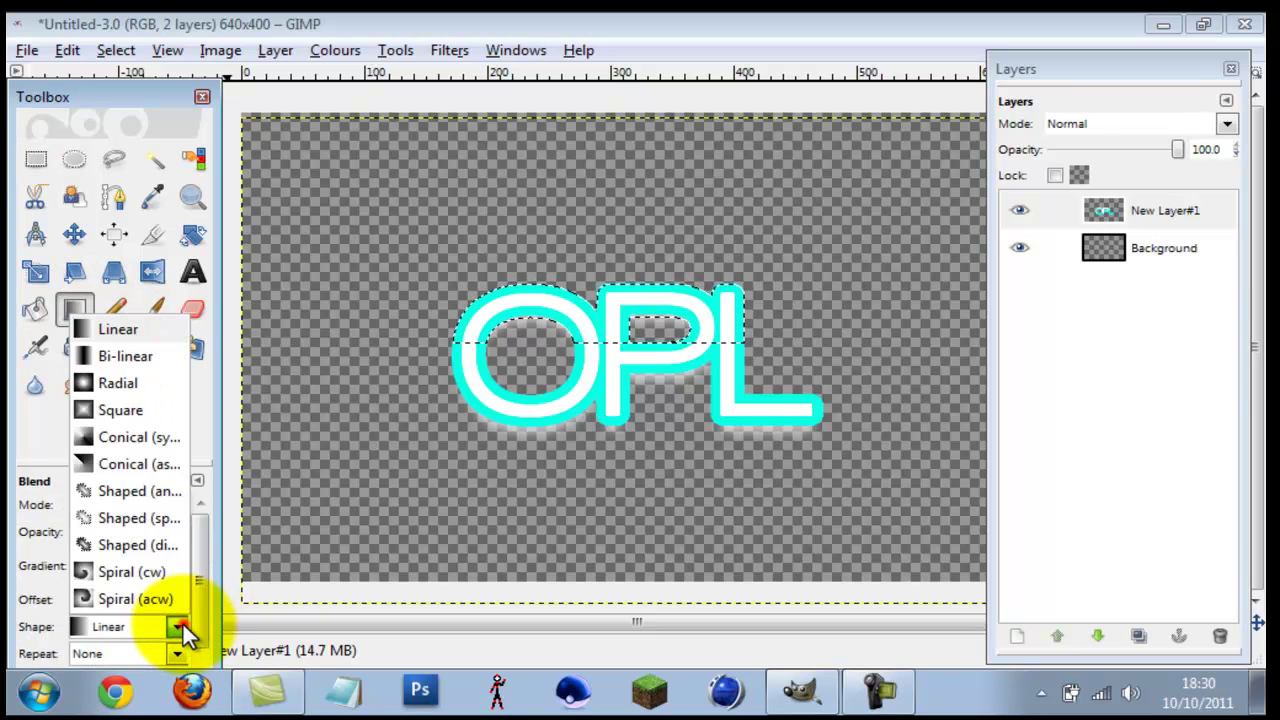
{"action": "left_click", "coordinate": [180, 627]}
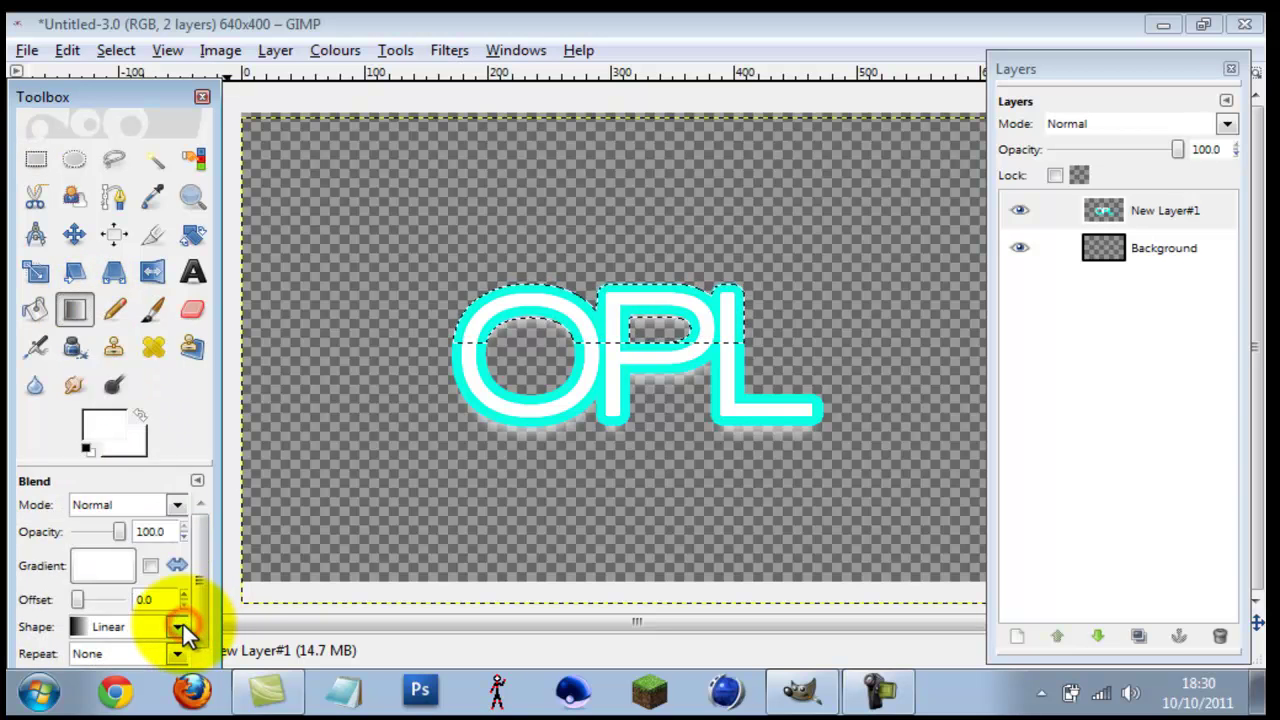
{"action": "left_click", "coordinate": [176, 505]}
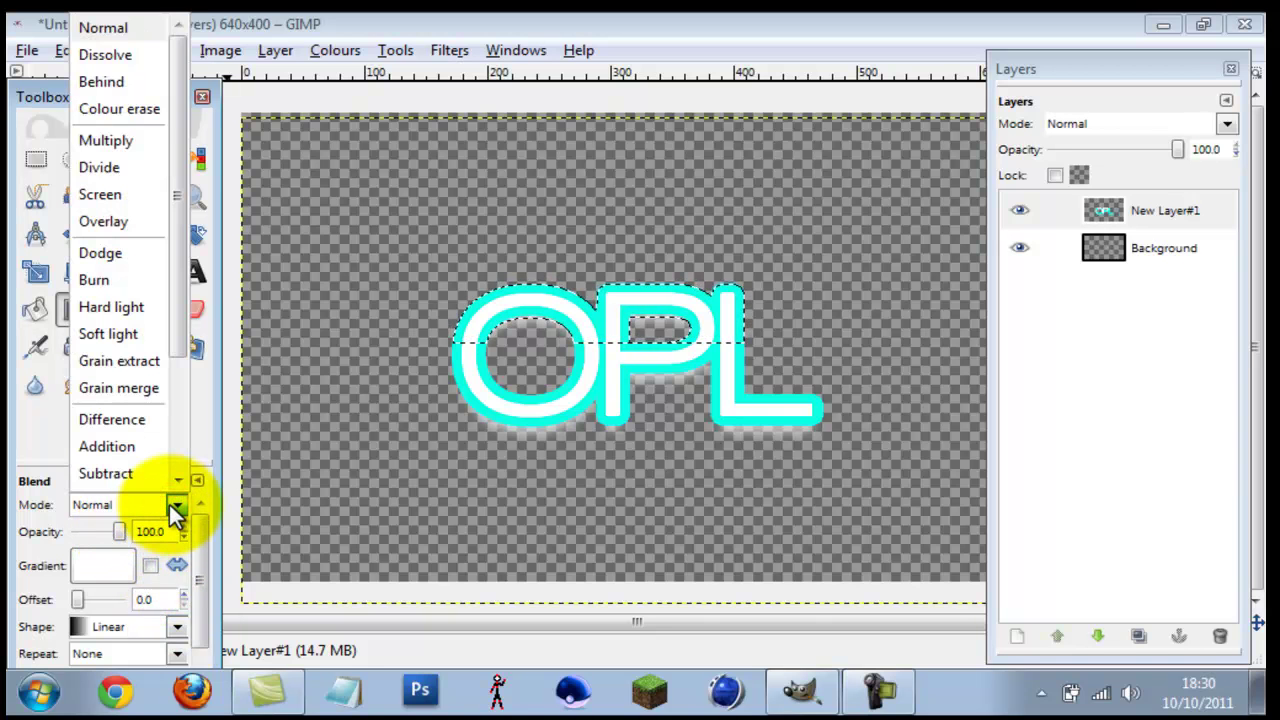
{"action": "left_click", "coordinate": [135, 335]}
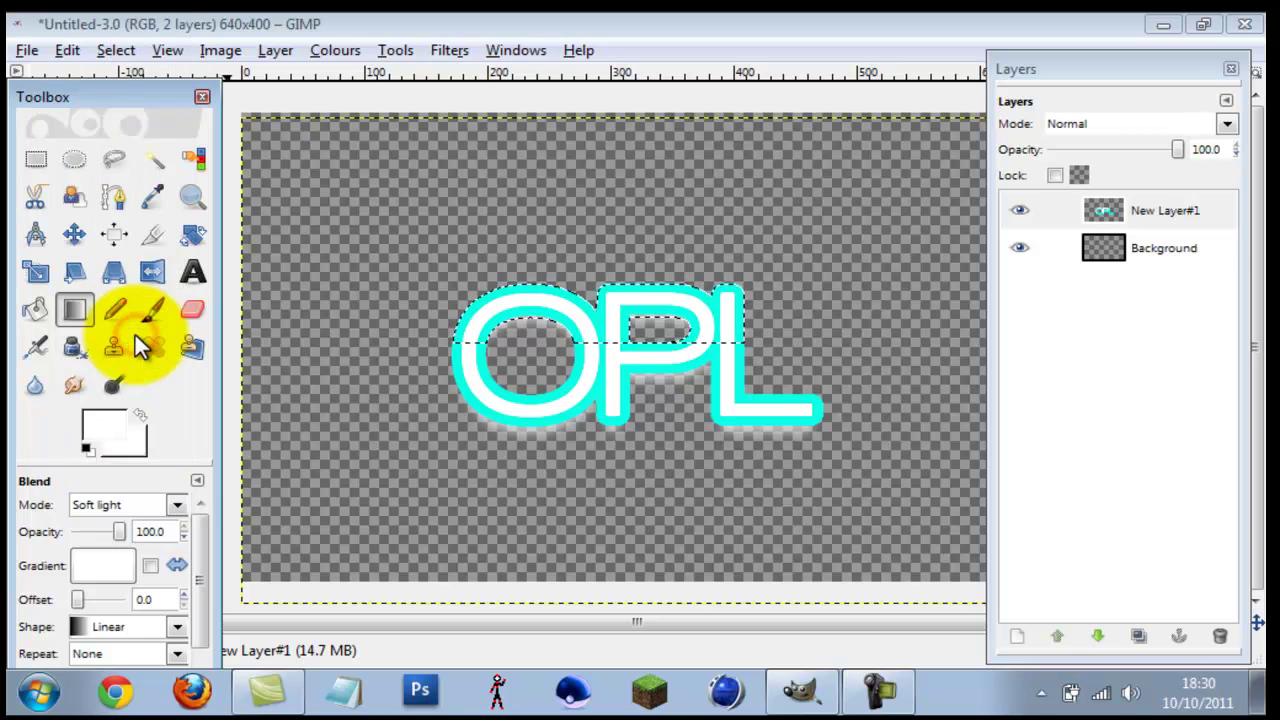
{"action": "left_click", "coordinate": [160, 531]}
{"action": "left_click", "coordinate": [163, 531]}
{"action": "key", "text": "BackSpace"}
{"action": "key", "text": "BackSpace"}
{"action": "key", "text": "BackSpace"}
{"action": "key", "text": "BackSpace"}
{"action": "key", "text": "BackSpace"}
{"action": "type", "text": "6"}
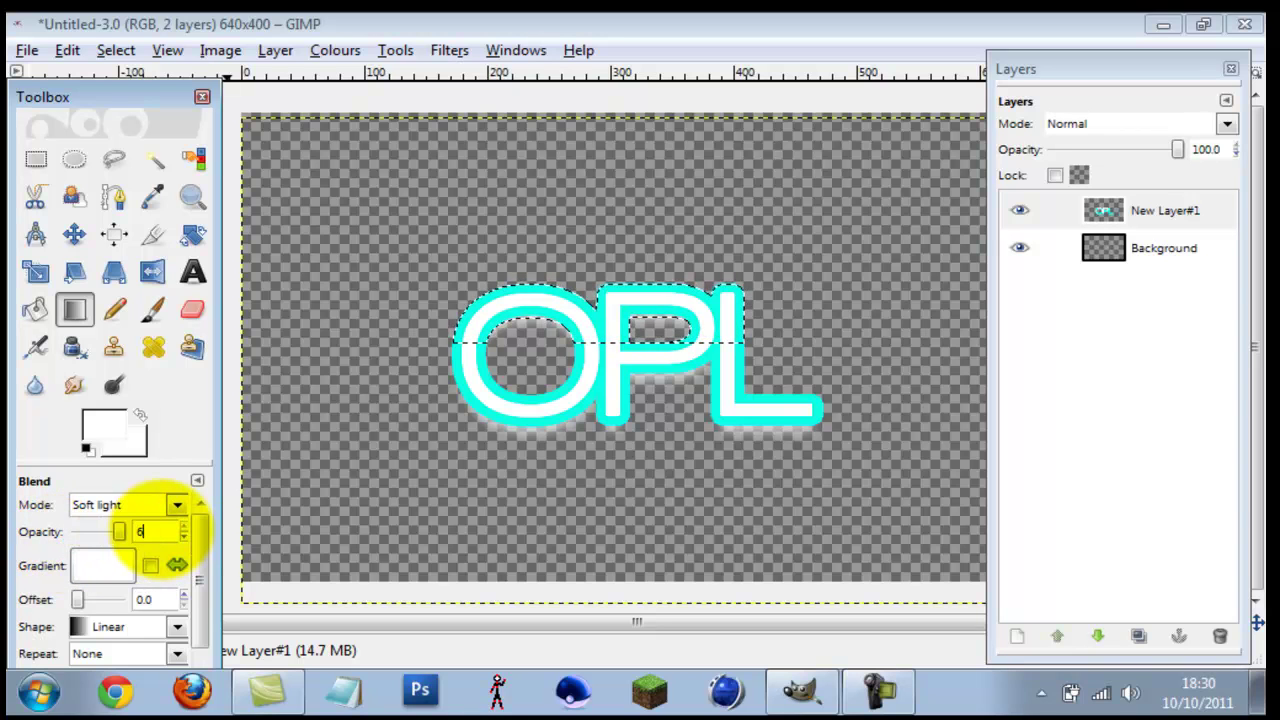
{"action": "type", "text": "0.0"}
{"action": "key", "text": "Return"}
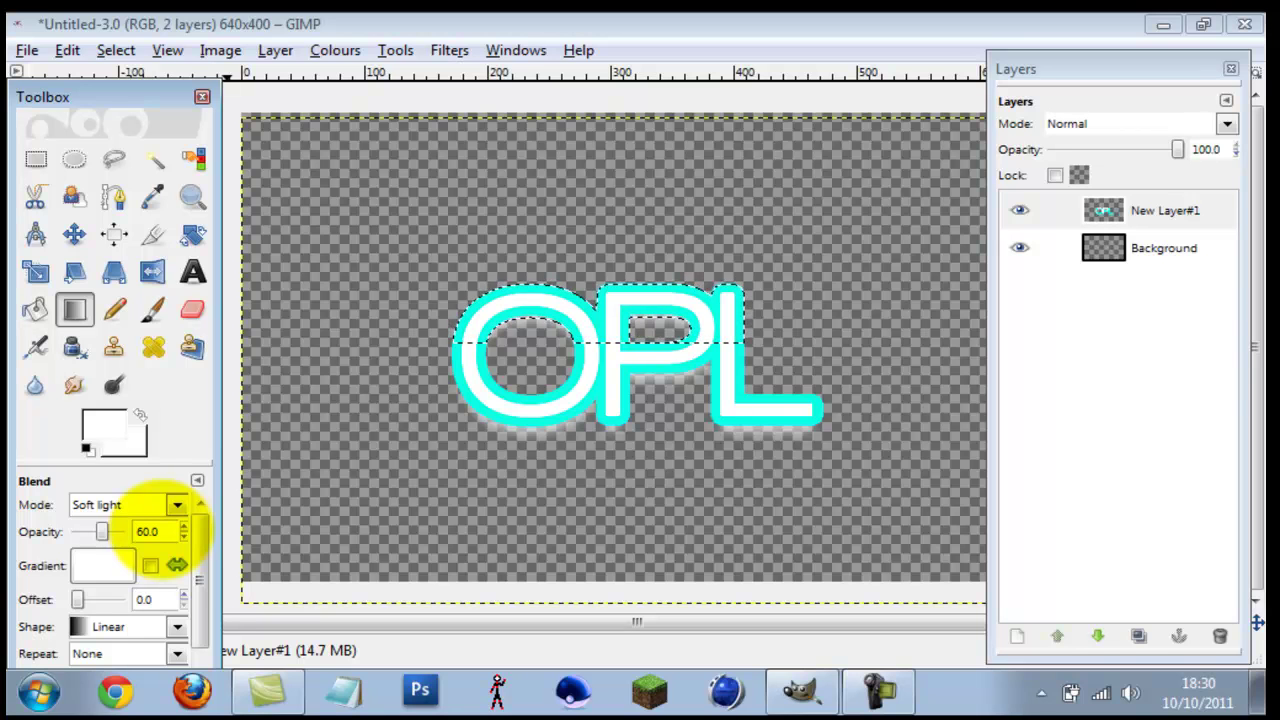
{"action": "left_click", "coordinate": [115, 568]}
{"action": "left_click", "coordinate": [197, 330]}
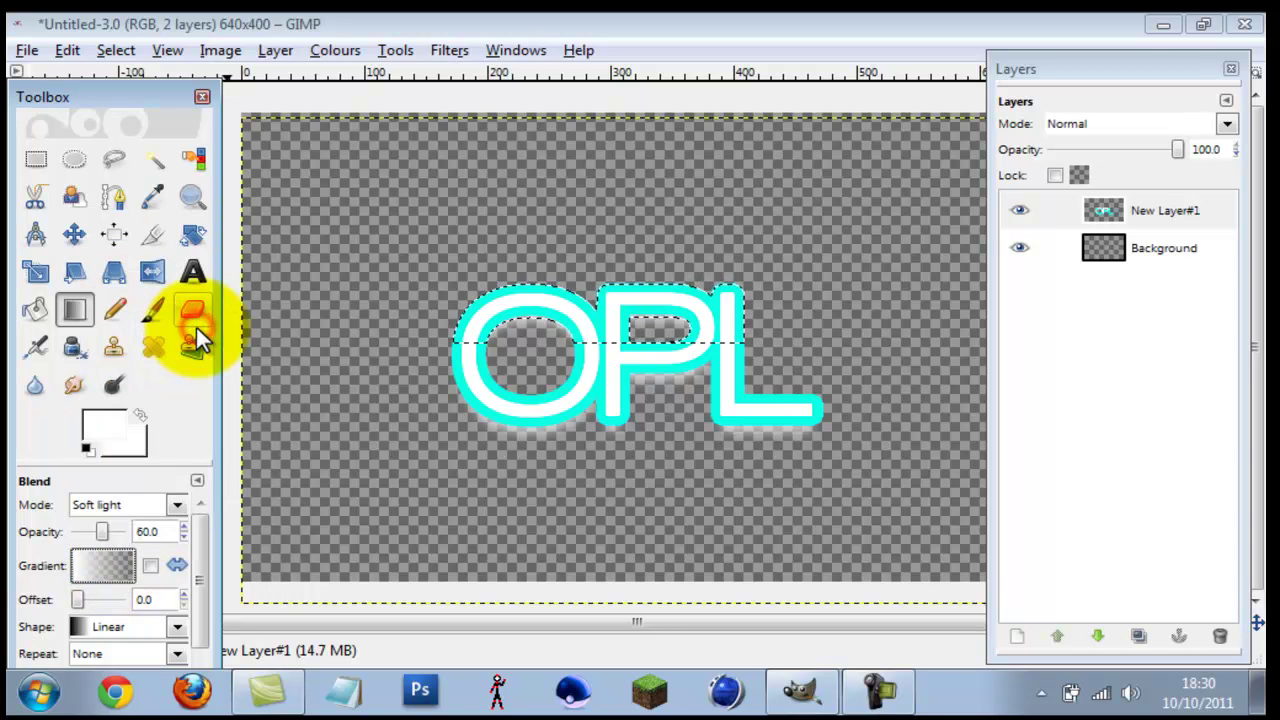
- Try test gradients over the O, P and L, undo each, then choose Select > None
{"action": "left_click_drag", "start_coordinate": [570, 289], "coordinate": [598, 344]}
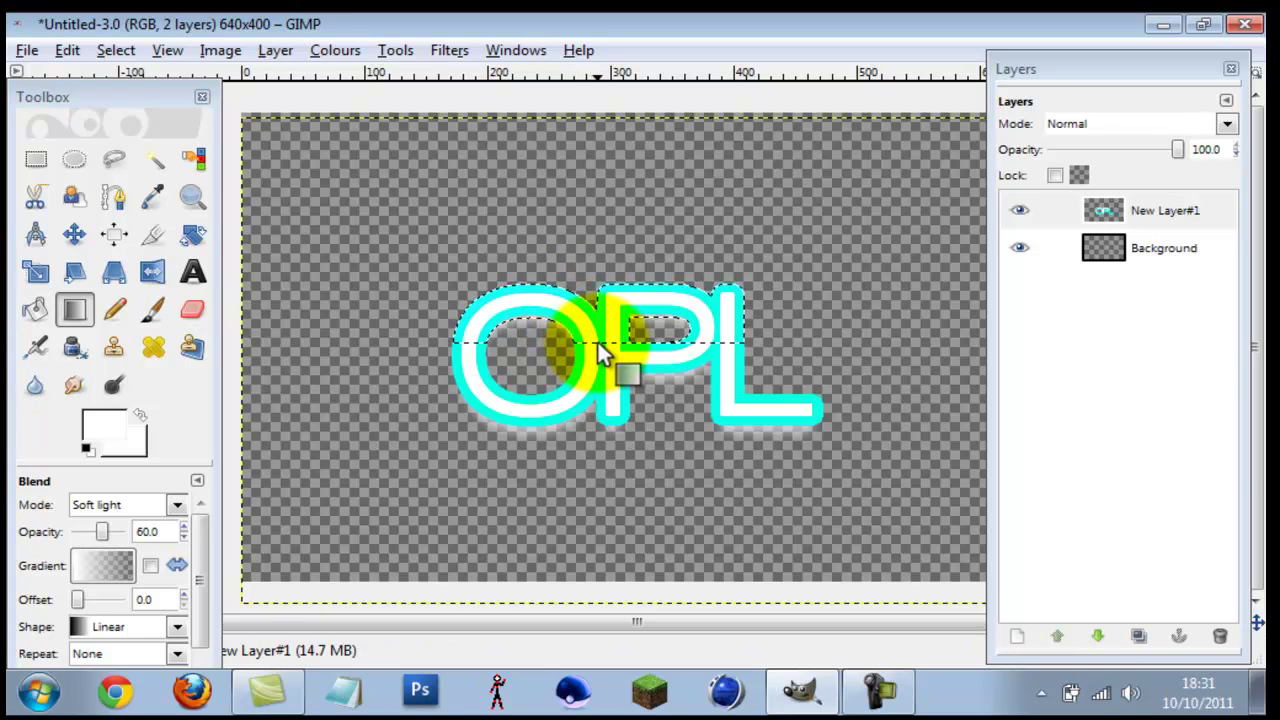
{"action": "key", "text": "ctrl+z"}
{"action": "left_click_drag", "start_coordinate": [618, 290], "coordinate": [726, 350]}
{"action": "key", "text": "ctrl+z"}
{"action": "key", "text": "ctrl+z"}
{"action": "key", "text": "ctrl+z"}
{"action": "left_click_drag", "start_coordinate": [691, 297], "coordinate": [719, 330]}
{"action": "key", "text": "ctrl+z"}
{"action": "left_click", "coordinate": [65, 50]}
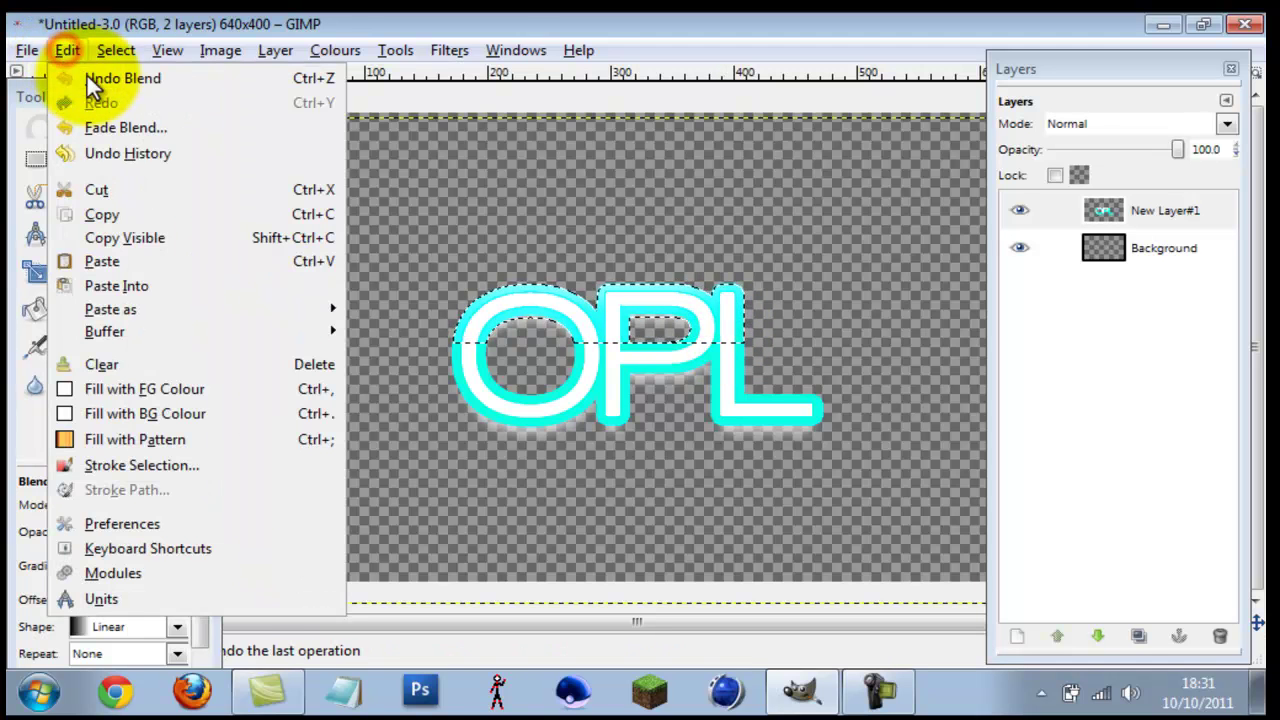
{"action": "mouse_move", "coordinate": [116, 50]}
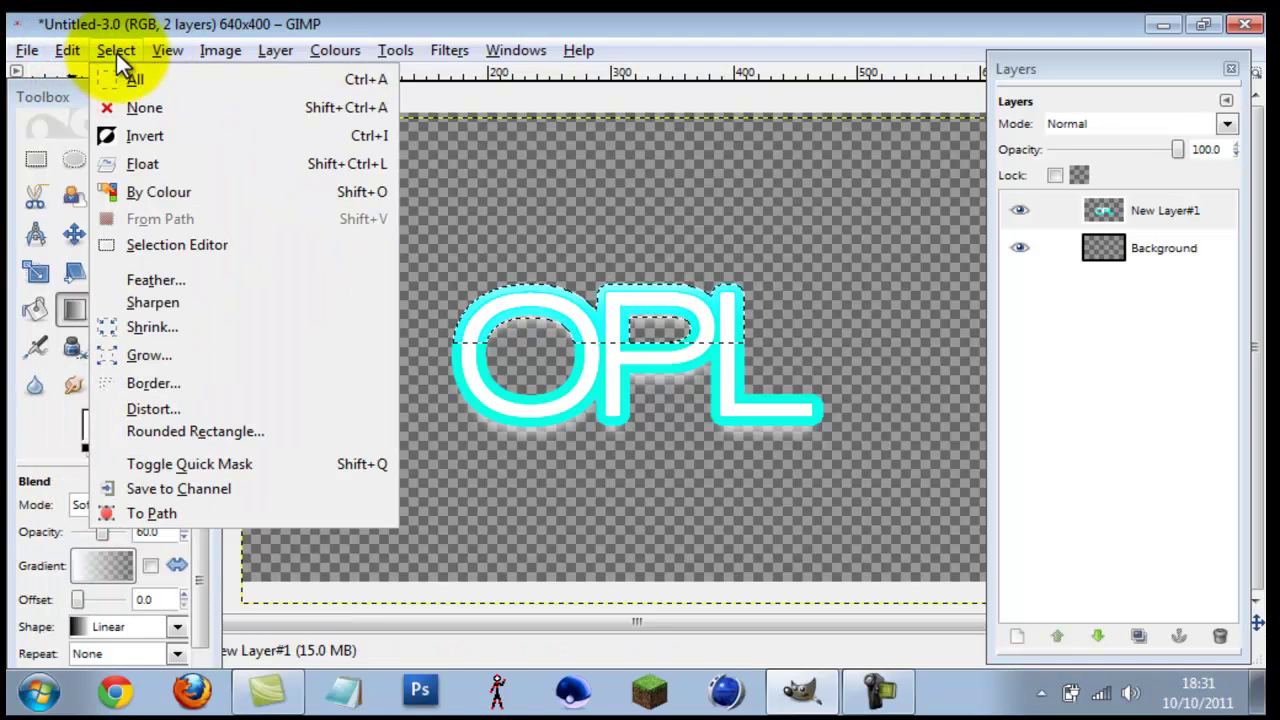
{"action": "left_click", "coordinate": [172, 108]}
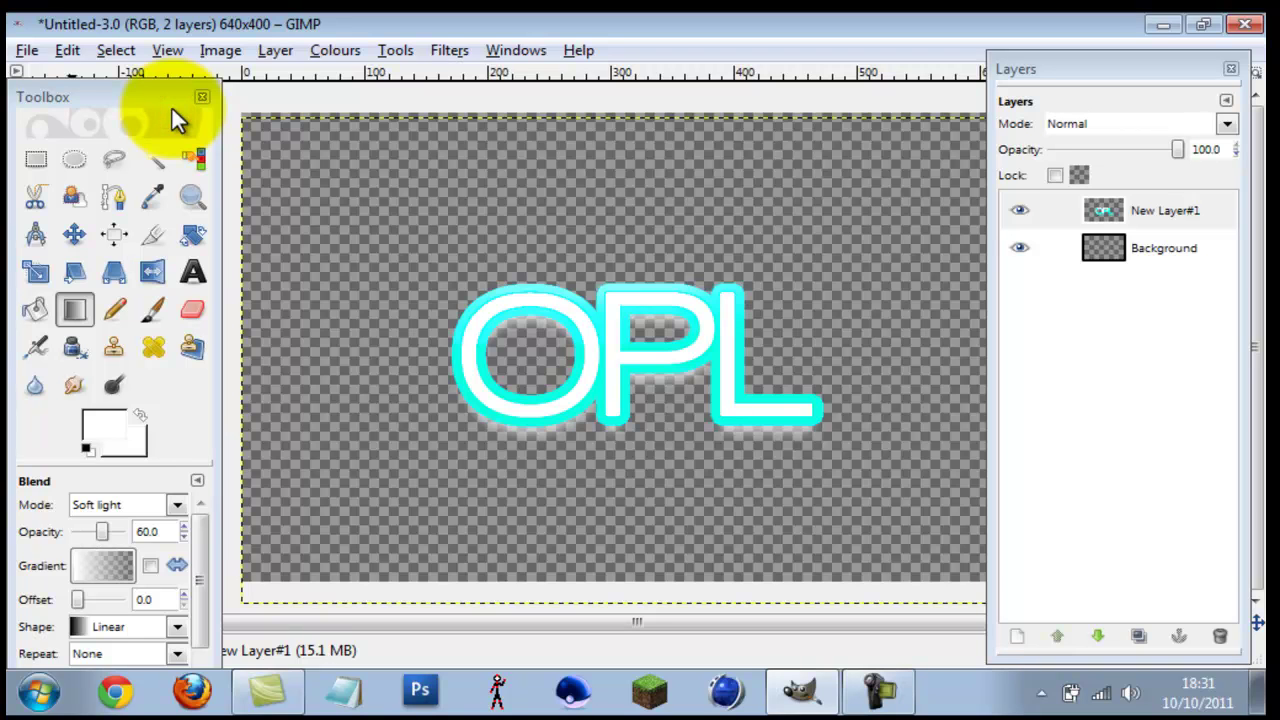
- Keep Soft light blend mode, select the Background layer, and open Filters > Render > Nature
{"action": "left_click", "coordinate": [179, 504]}
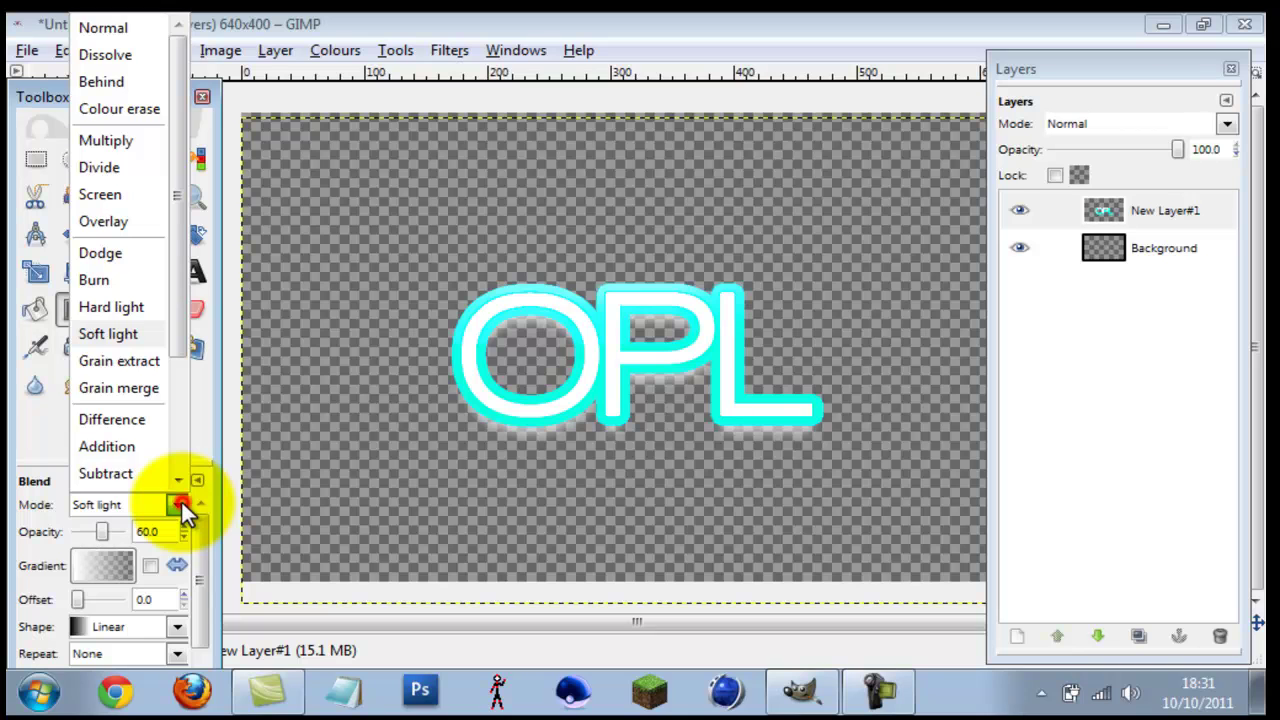
{"action": "left_click", "coordinate": [181, 500]}
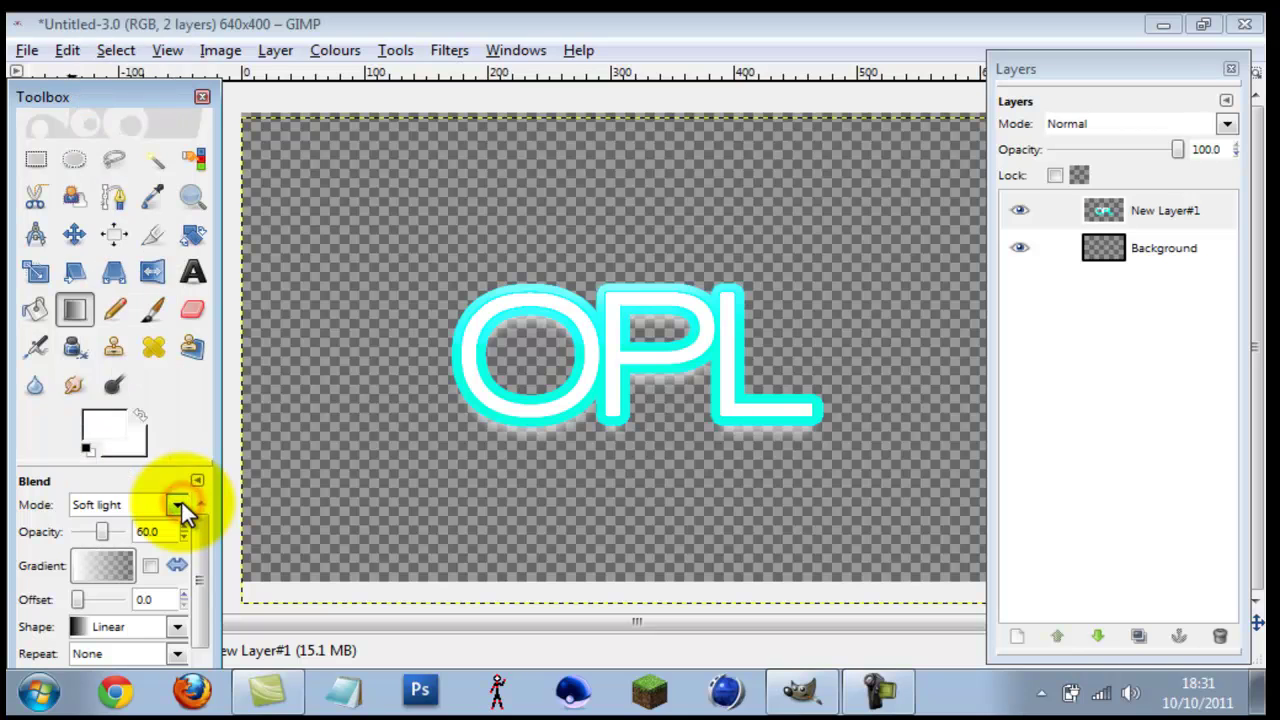
{"action": "left_click", "coordinate": [1150, 244]}
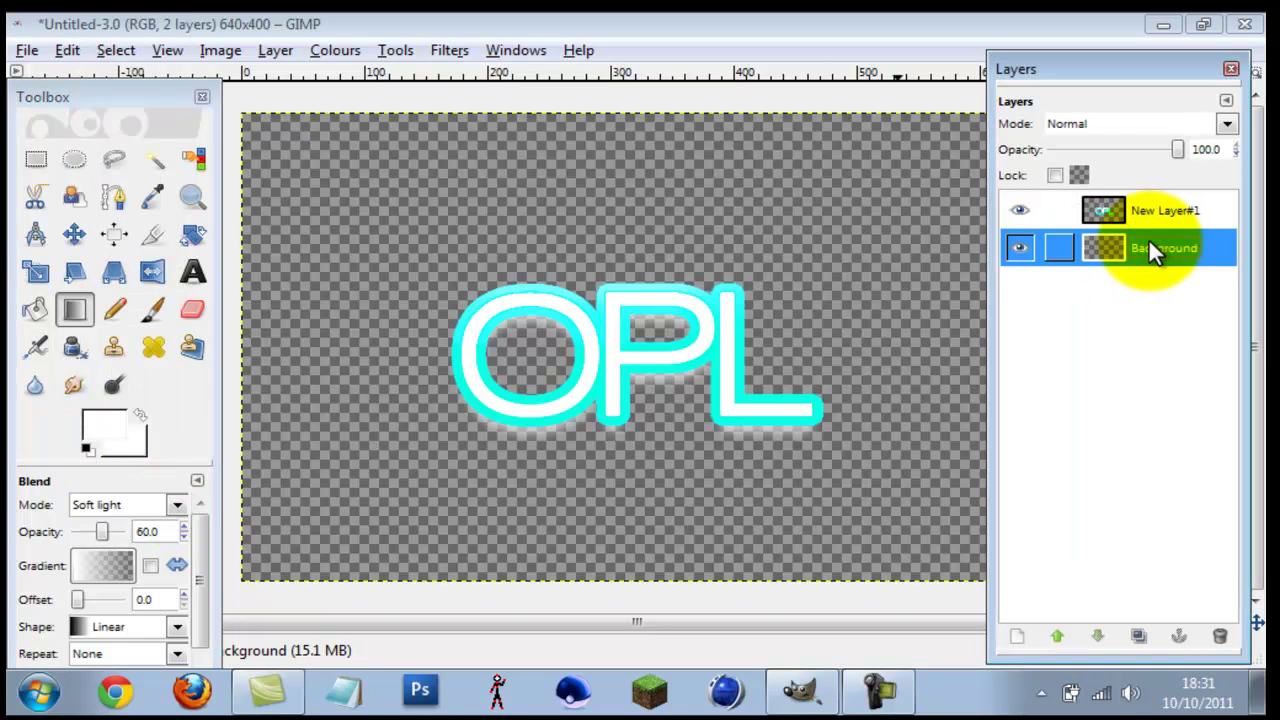
{"action": "left_click", "coordinate": [449, 48]}
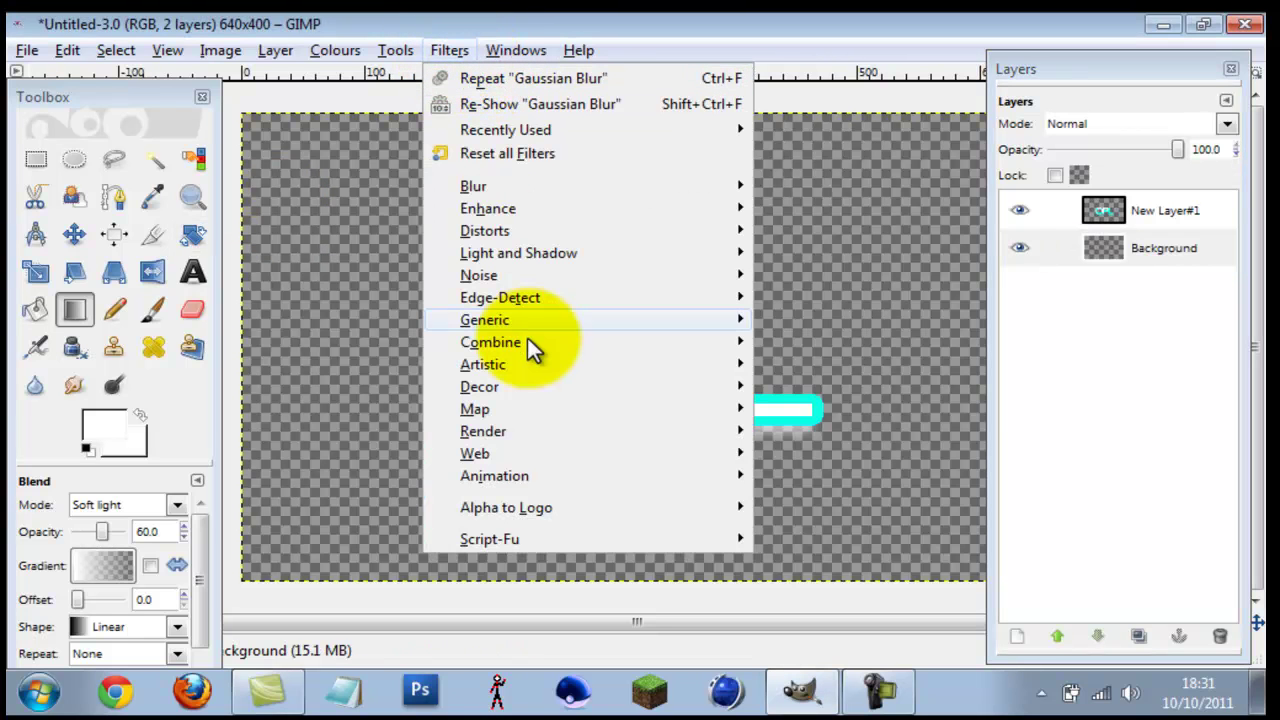
{"action": "mouse_move", "coordinate": [665, 437]}
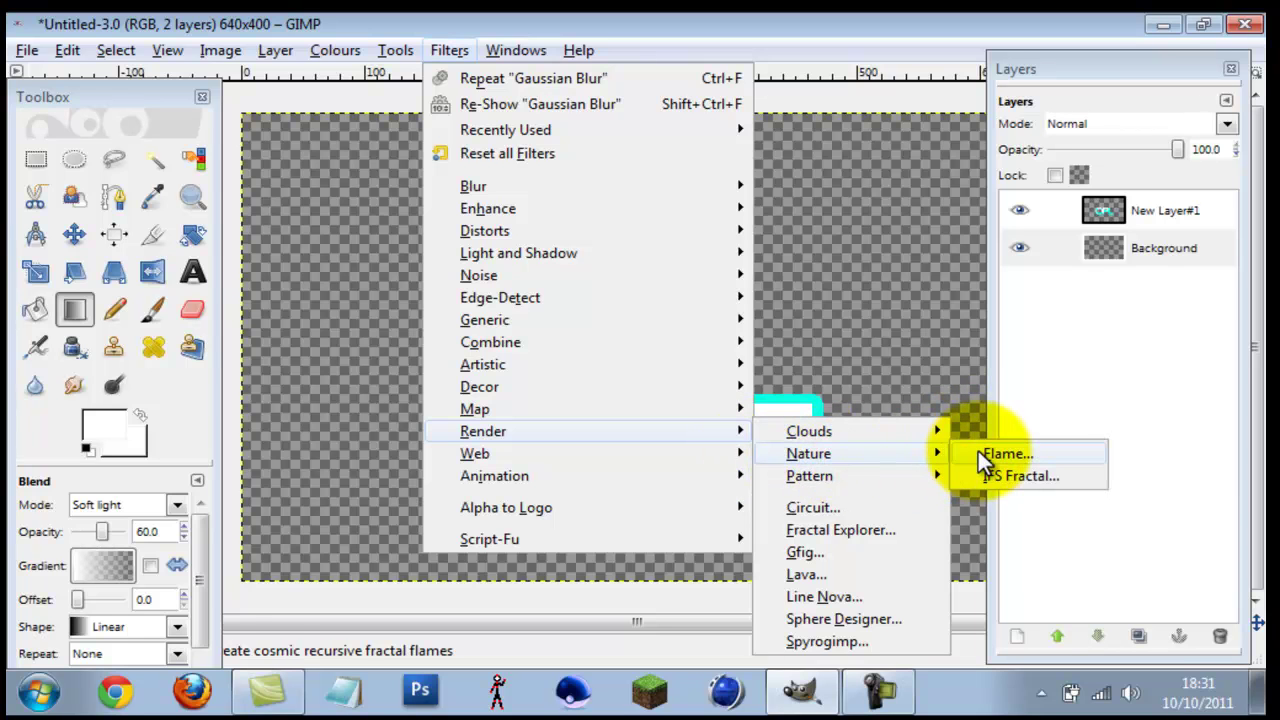
- In the Flame filter, set brightness 5, contrast 1.5 and gamma 3
{"action": "left_click", "coordinate": [978, 451]}
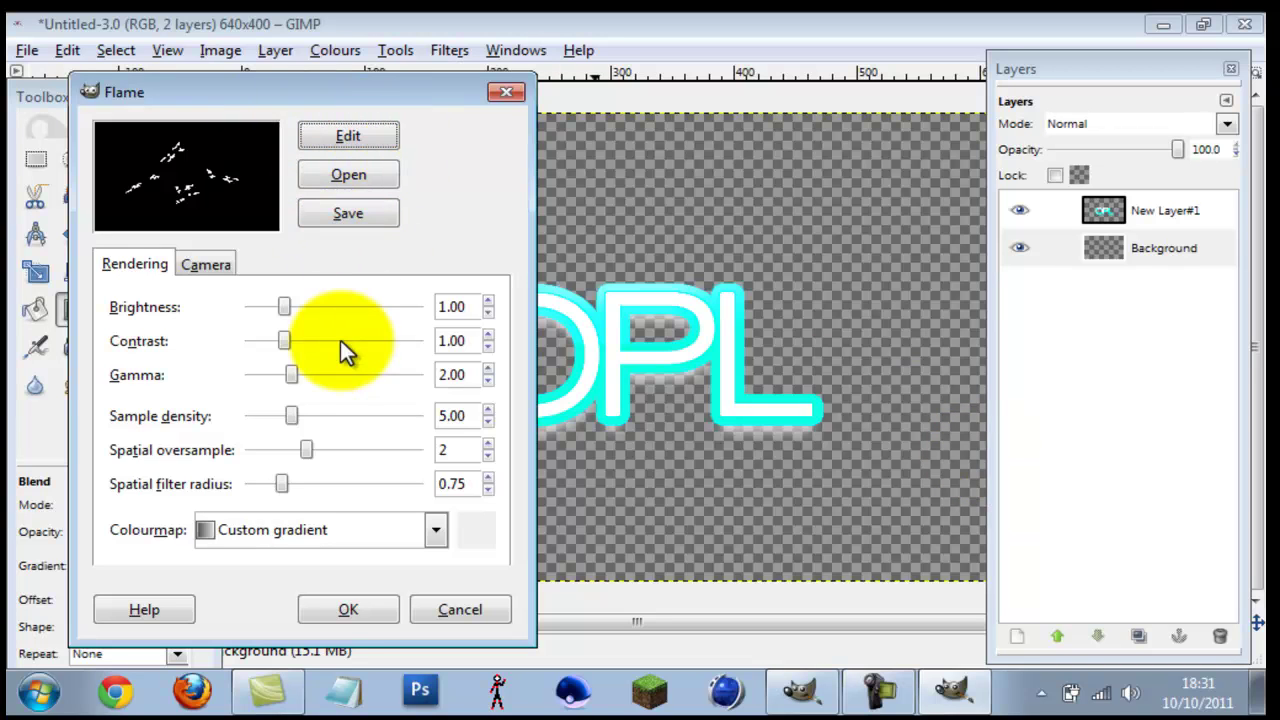
{"action": "left_click", "coordinate": [472, 313]}
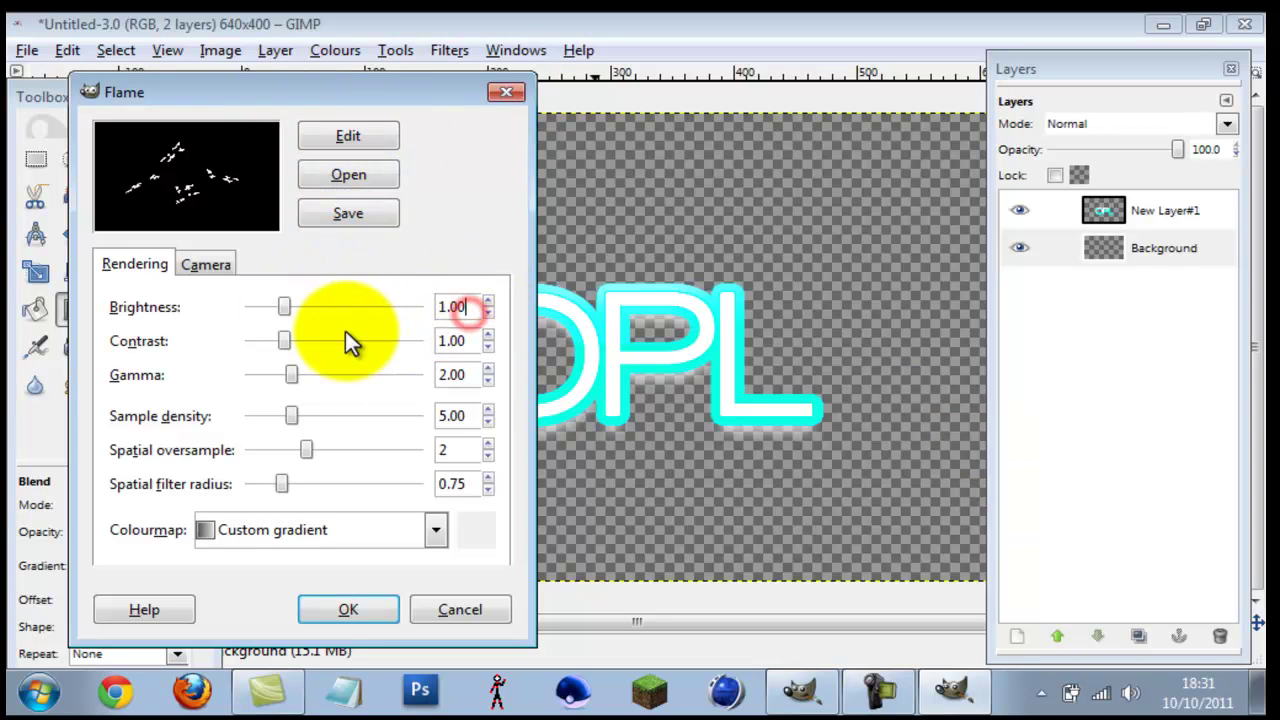
{"action": "left_click_drag", "start_coordinate": [460, 306], "coordinate": [390, 320]}
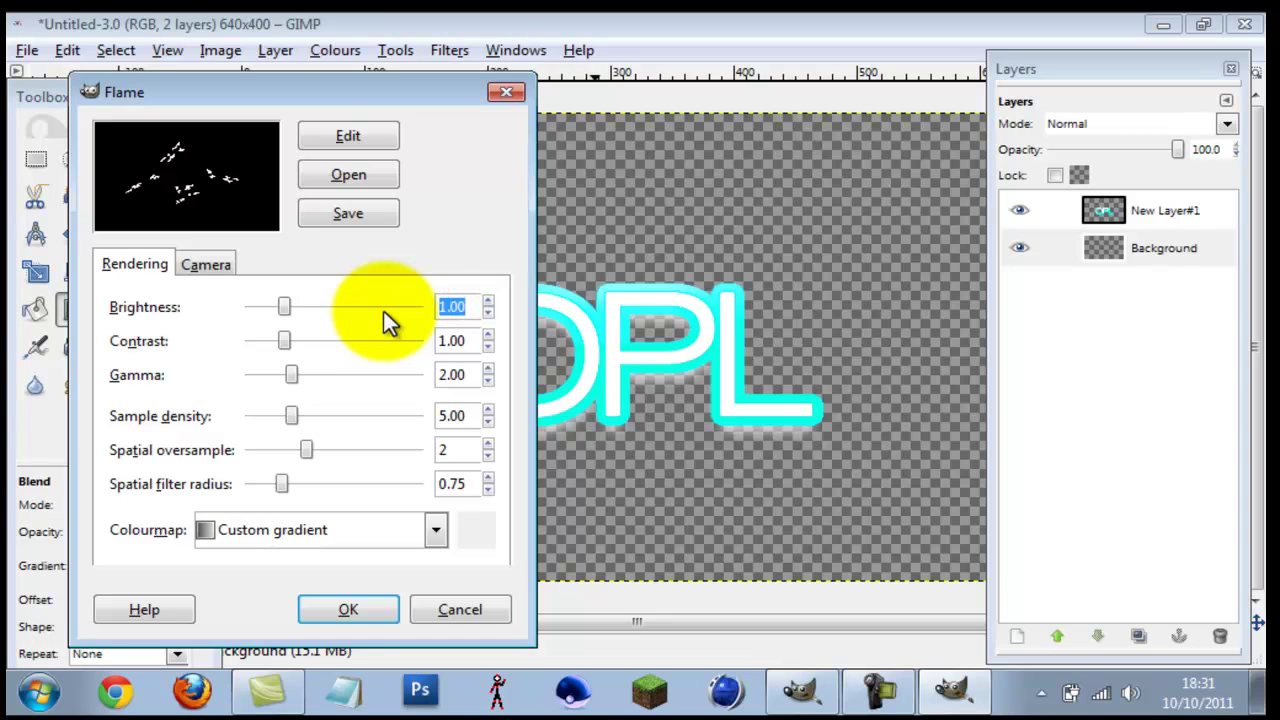
{"action": "type", "text": "5"}
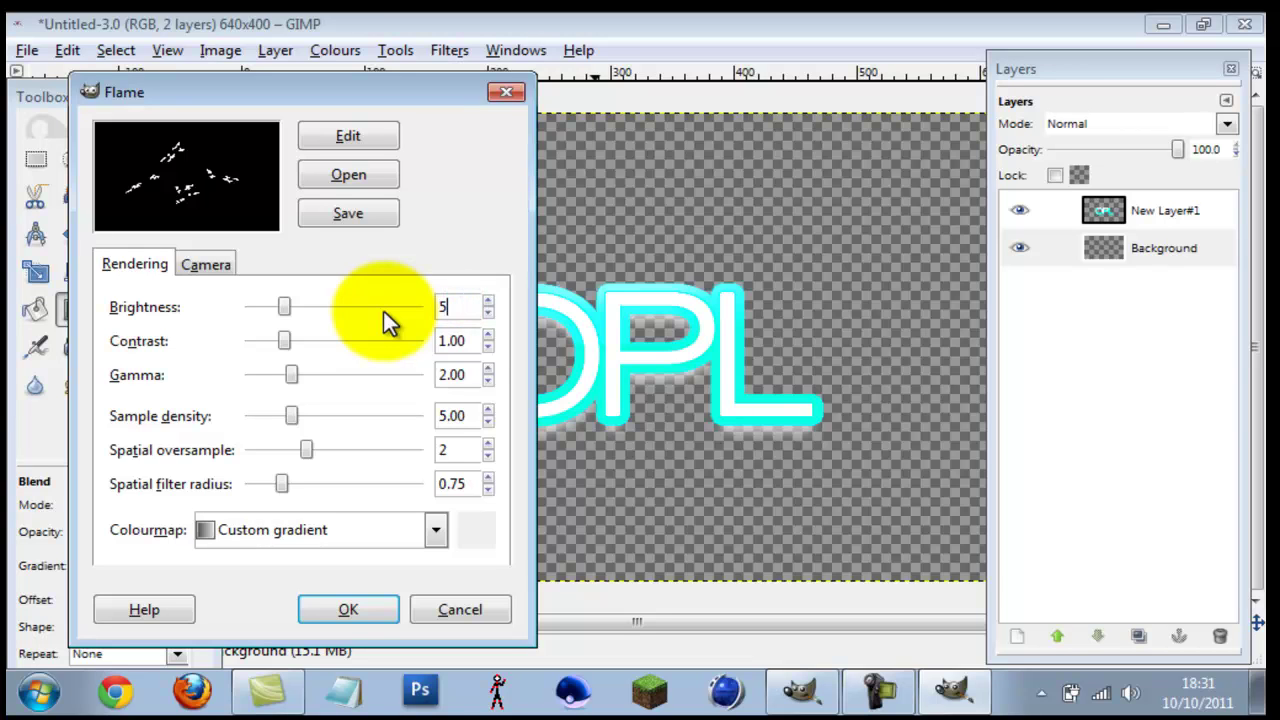
{"action": "left_click", "coordinate": [478, 340]}
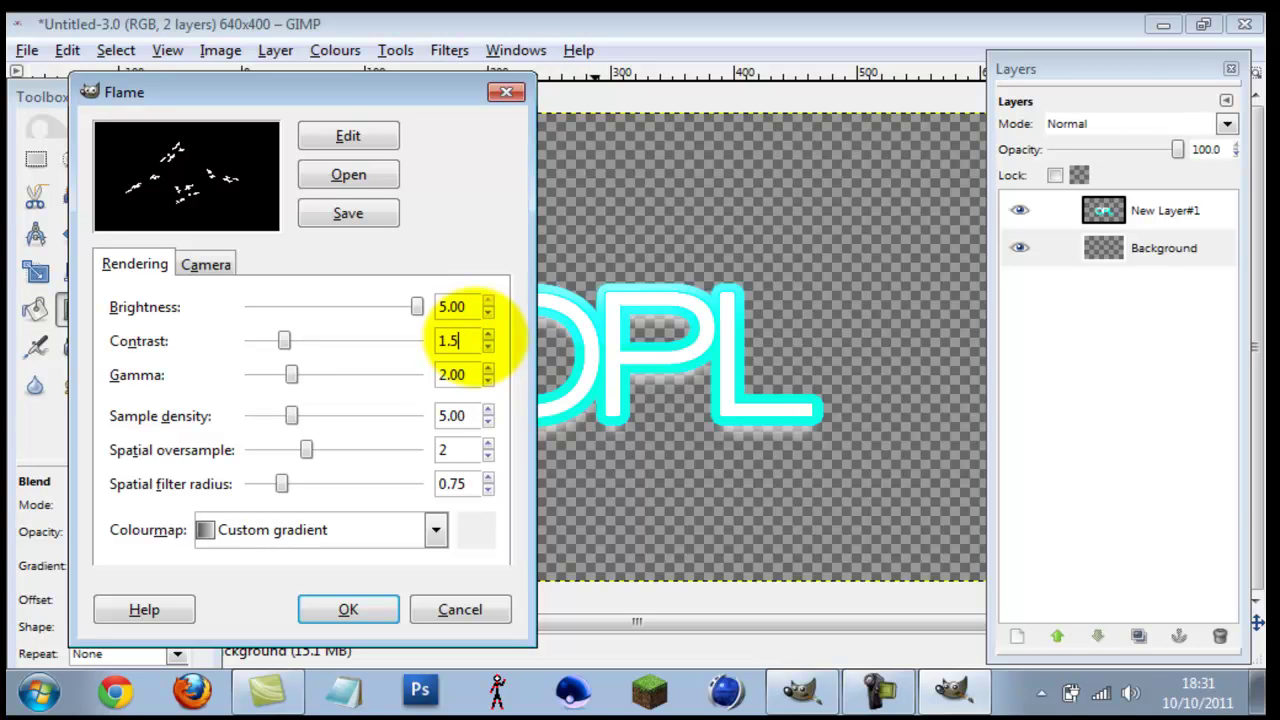
{"action": "left_click", "coordinate": [460, 373]}
{"action": "type", "text": "3"}
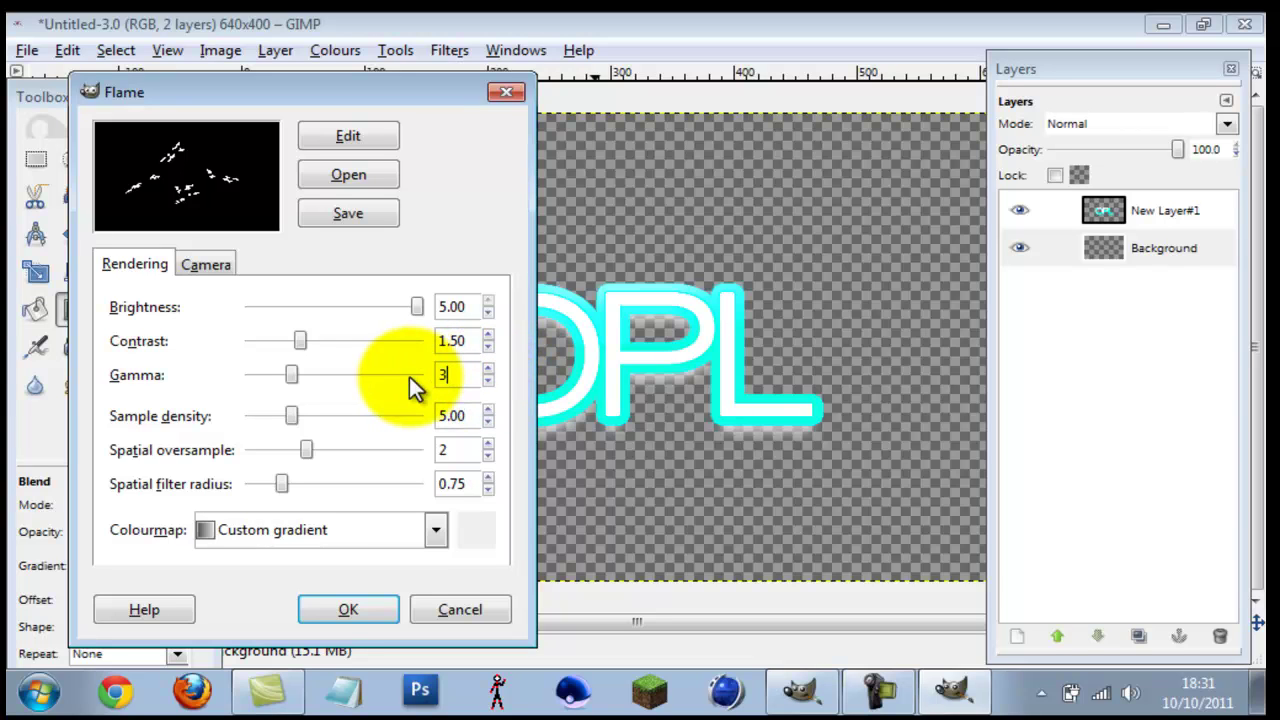
{"action": "left_click", "coordinate": [478, 415]}
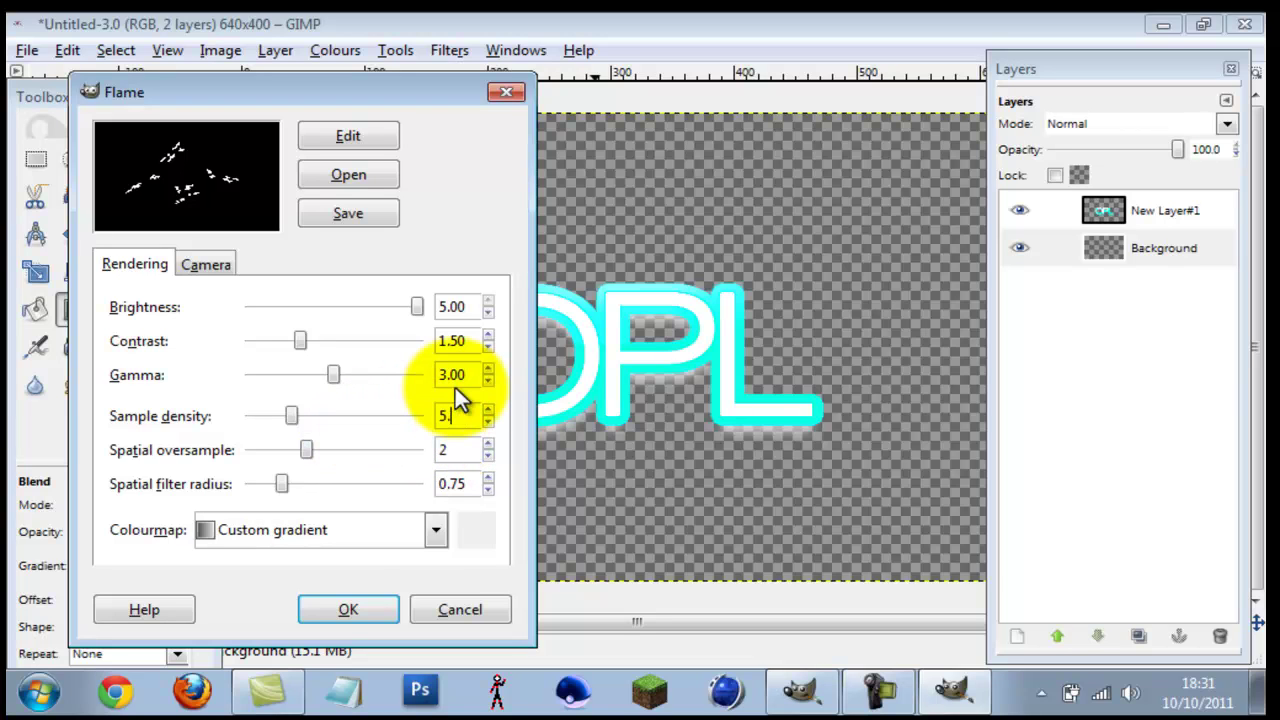
- Set sample density 7, spatial oversample 4, filter radius 1.5, then open Edit Flame
{"action": "type", "text": "7"}
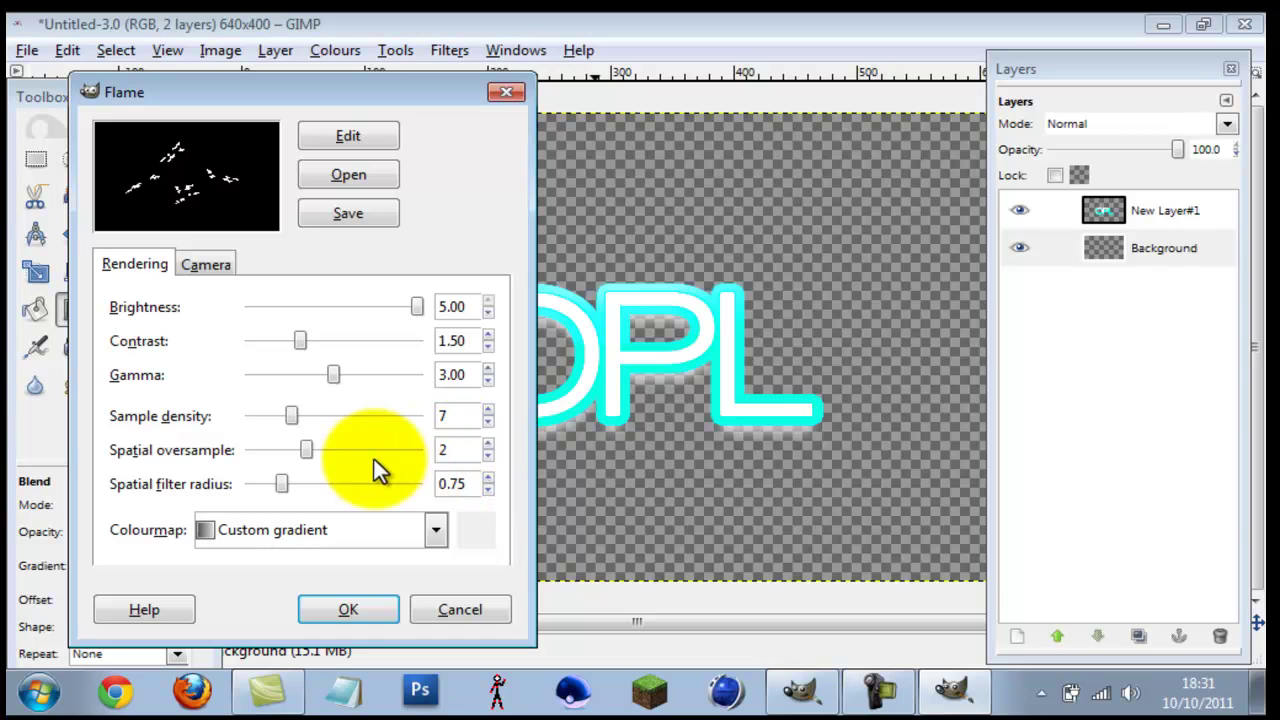
{"action": "left_click", "coordinate": [442, 450]}
{"action": "key", "text": "BackSpace"}
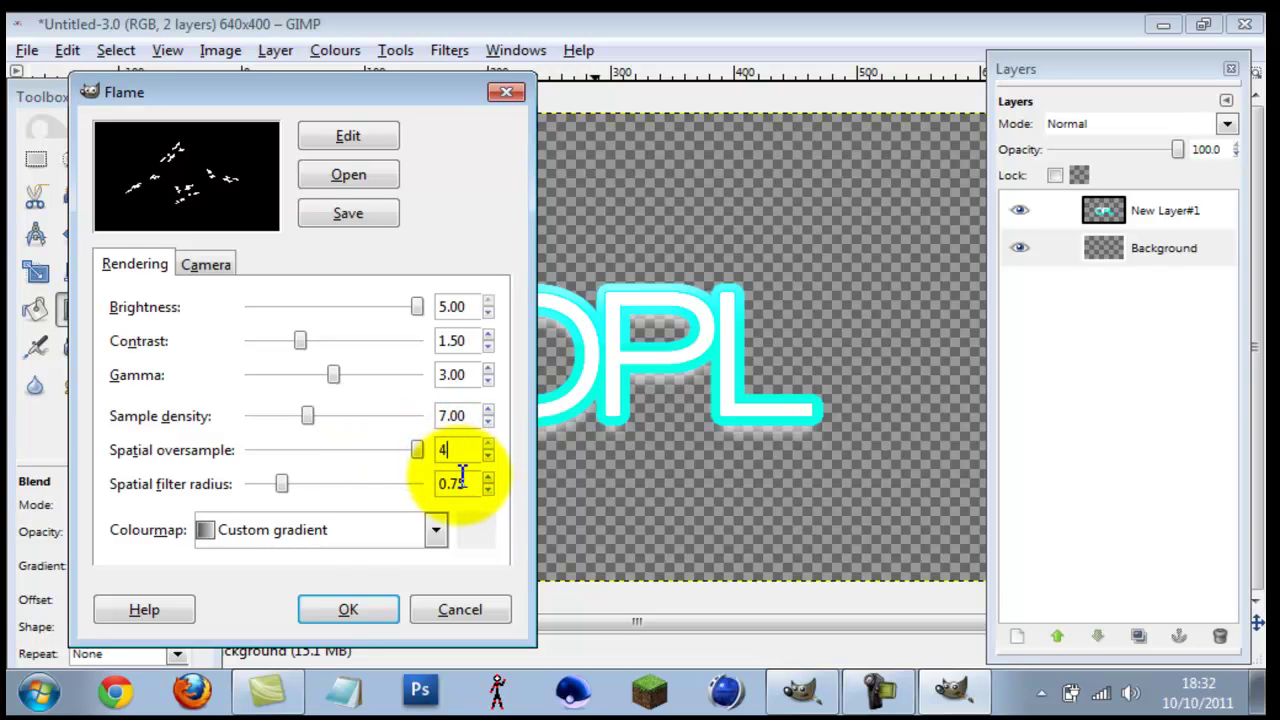
{"action": "left_click_drag", "start_coordinate": [465, 483], "coordinate": [442, 485]}
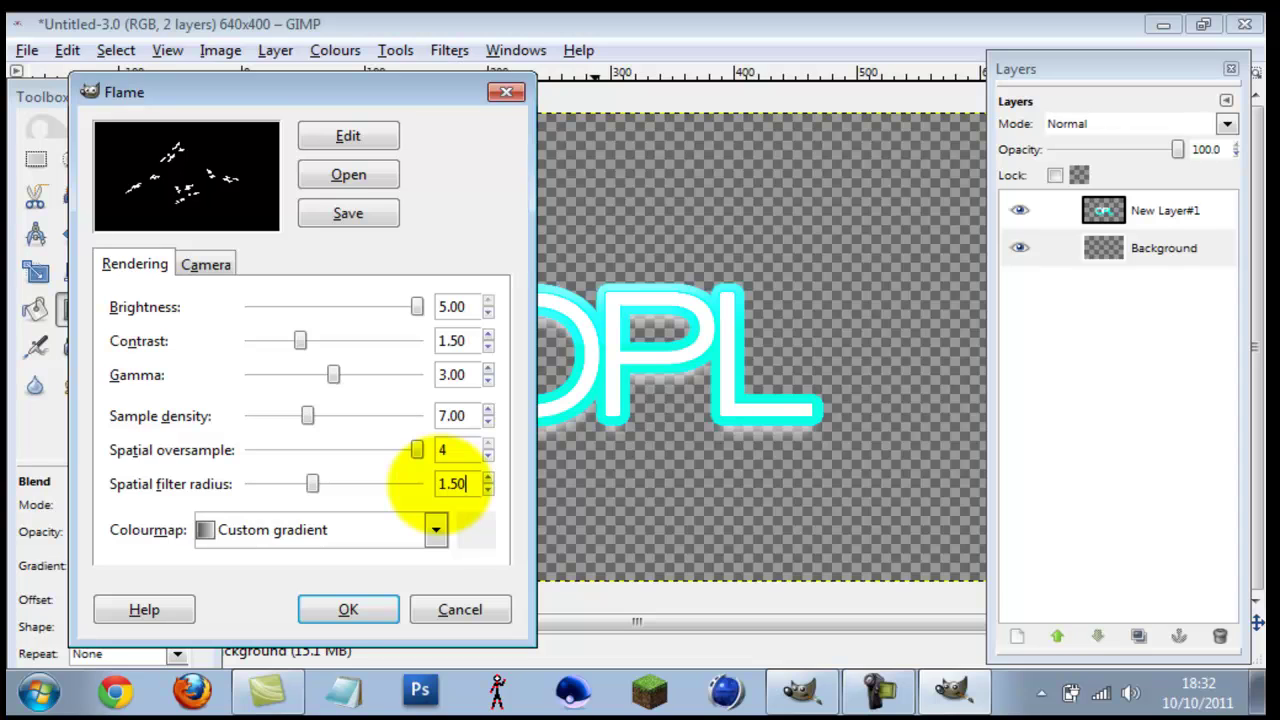
{"action": "left_click", "coordinate": [386, 144]}
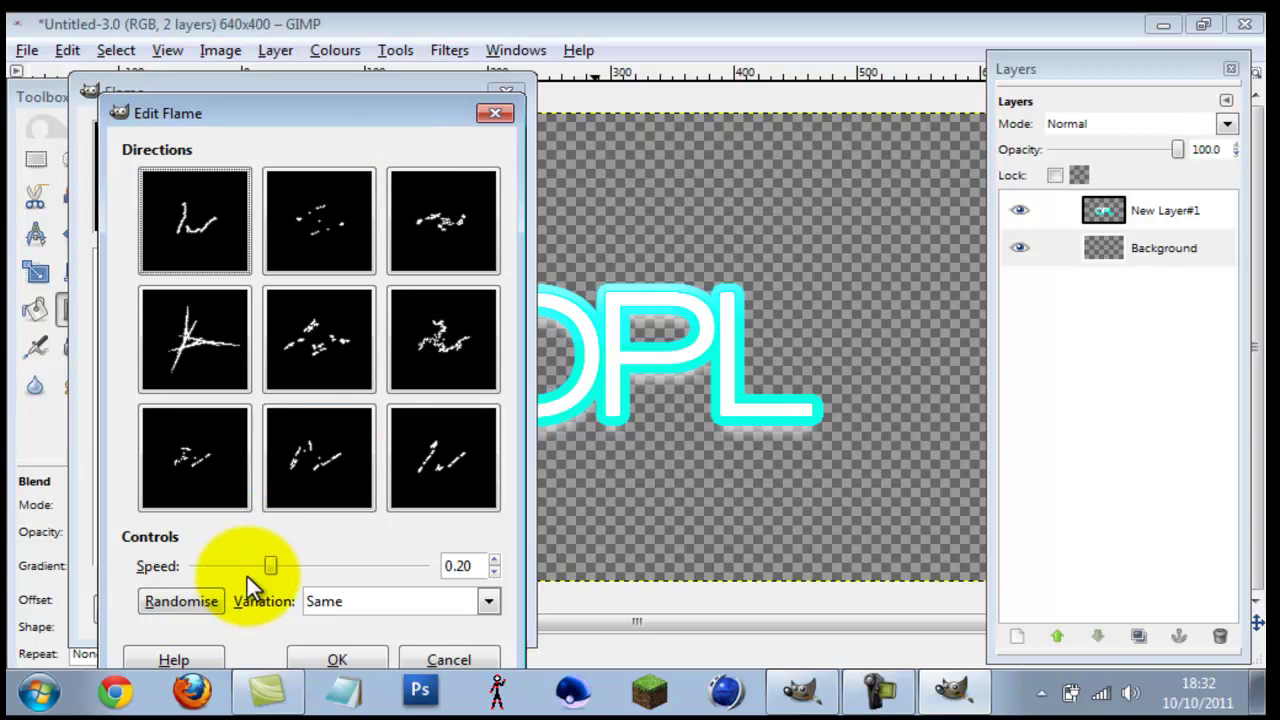
- Set variation speed 0.50, randomise twice, pick the swirling variation, and render the flame
{"action": "left_click_drag", "start_coordinate": [268, 566], "coordinate": [446, 562]}
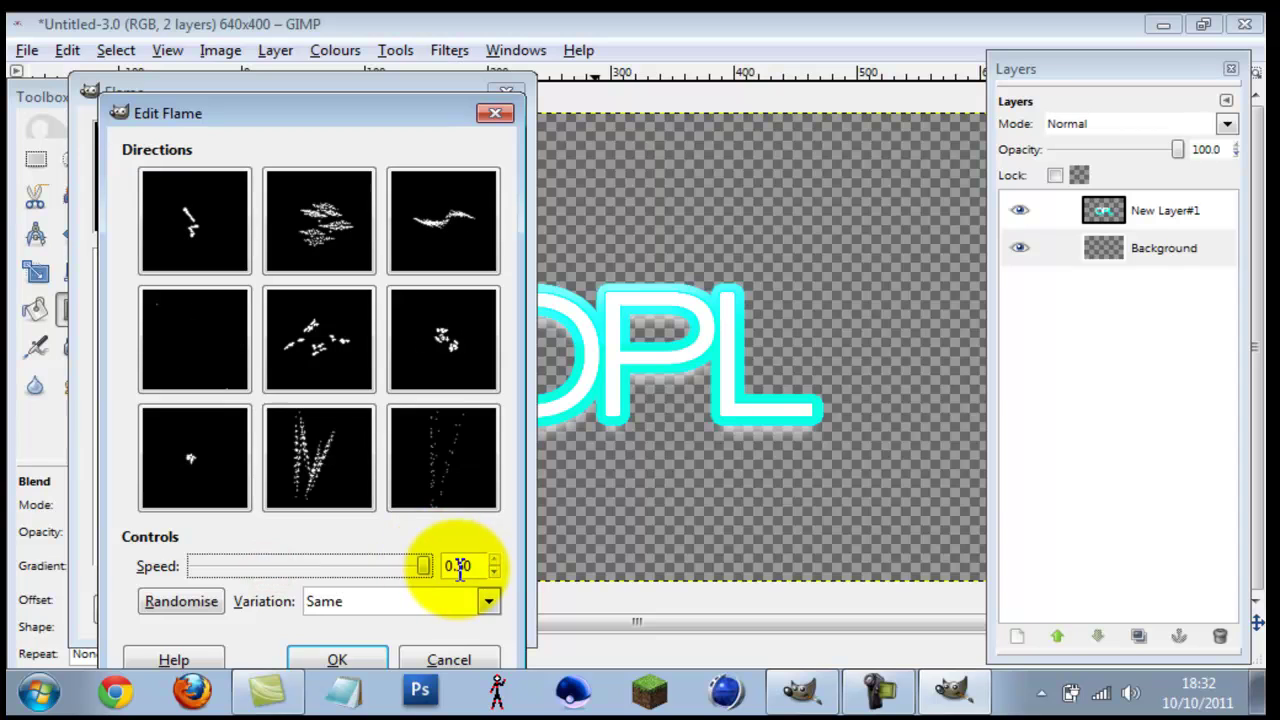
{"action": "left_click", "coordinate": [210, 607]}
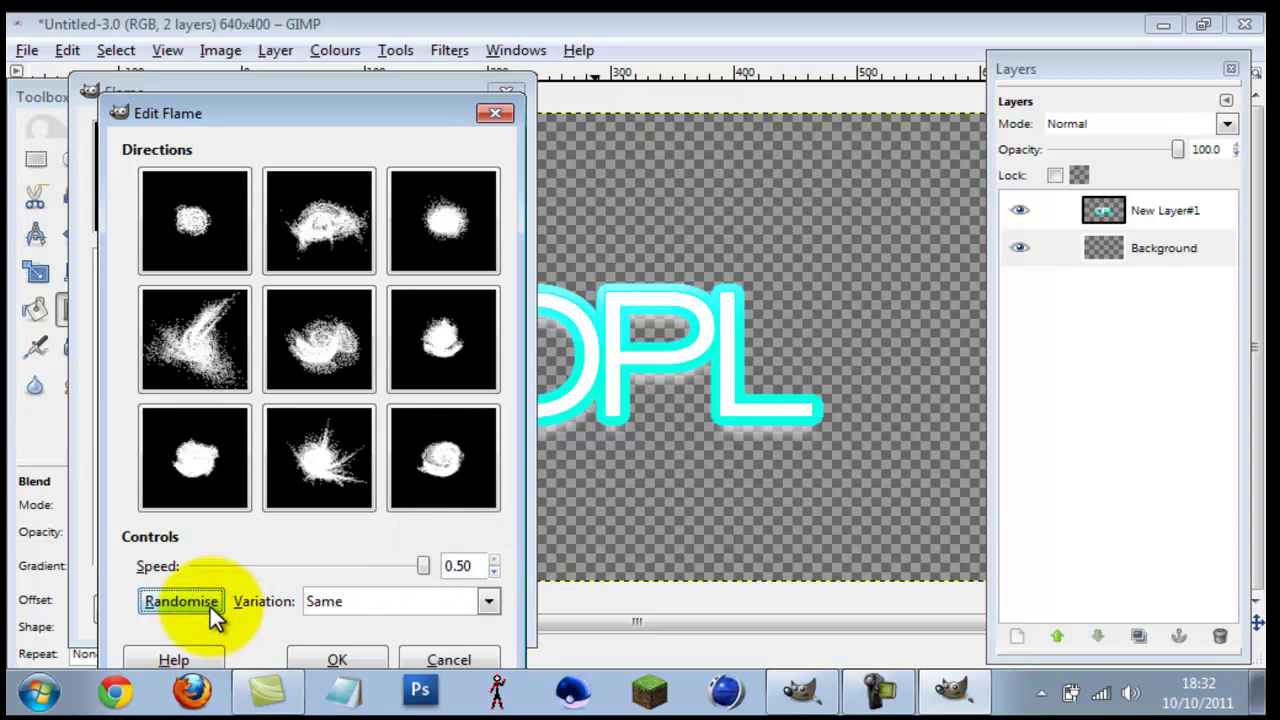
{"action": "left_click", "coordinate": [210, 607]}
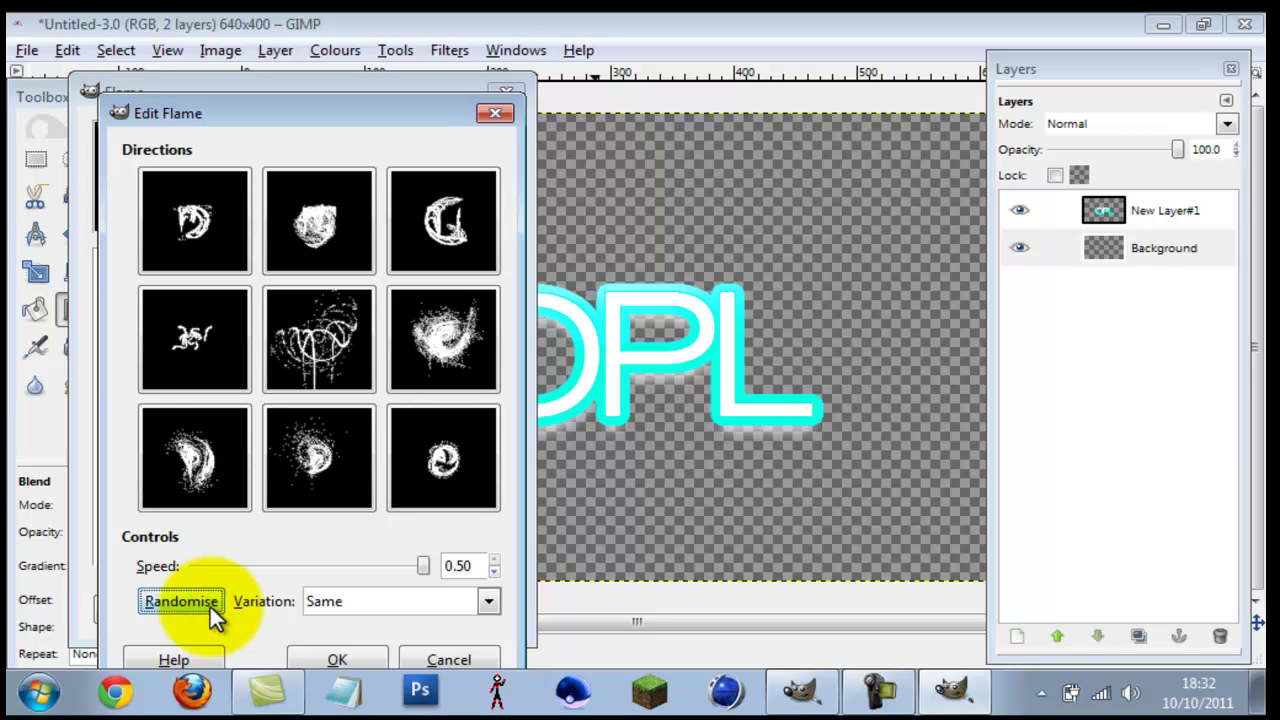
{"action": "left_click", "coordinate": [339, 327]}
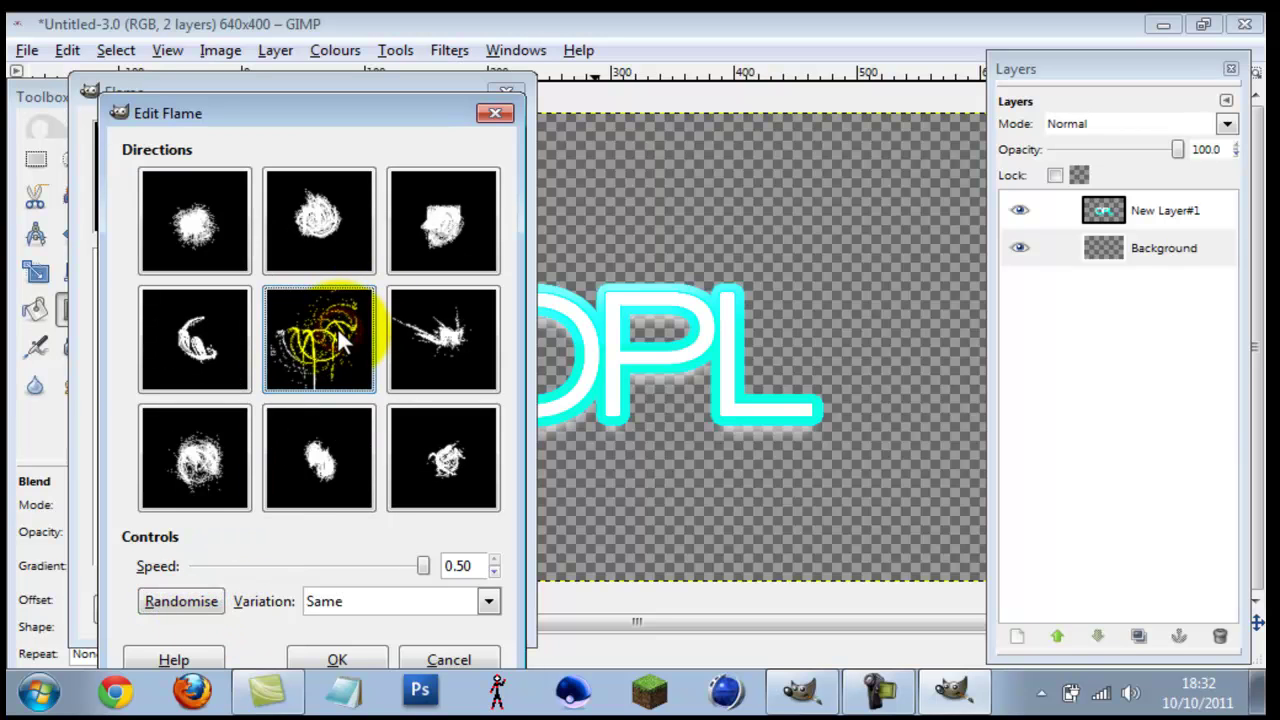
{"action": "left_click", "coordinate": [320, 658]}
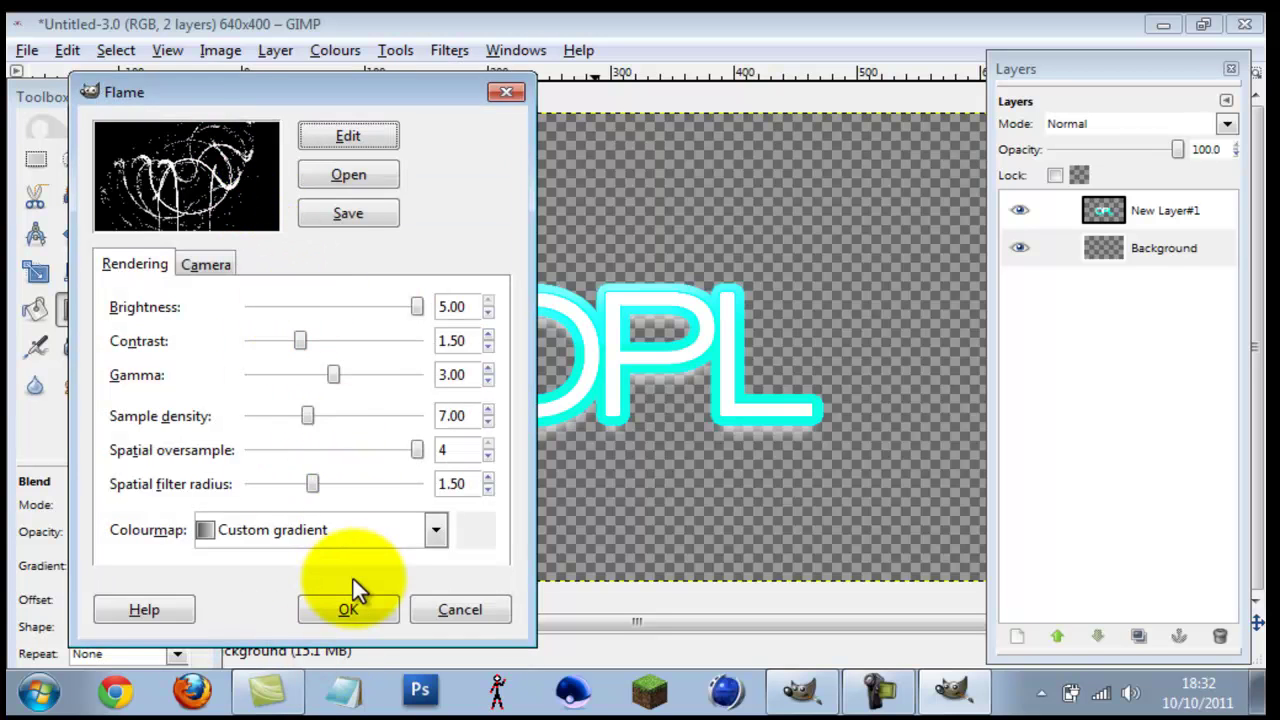
{"action": "left_click", "coordinate": [361, 611]}
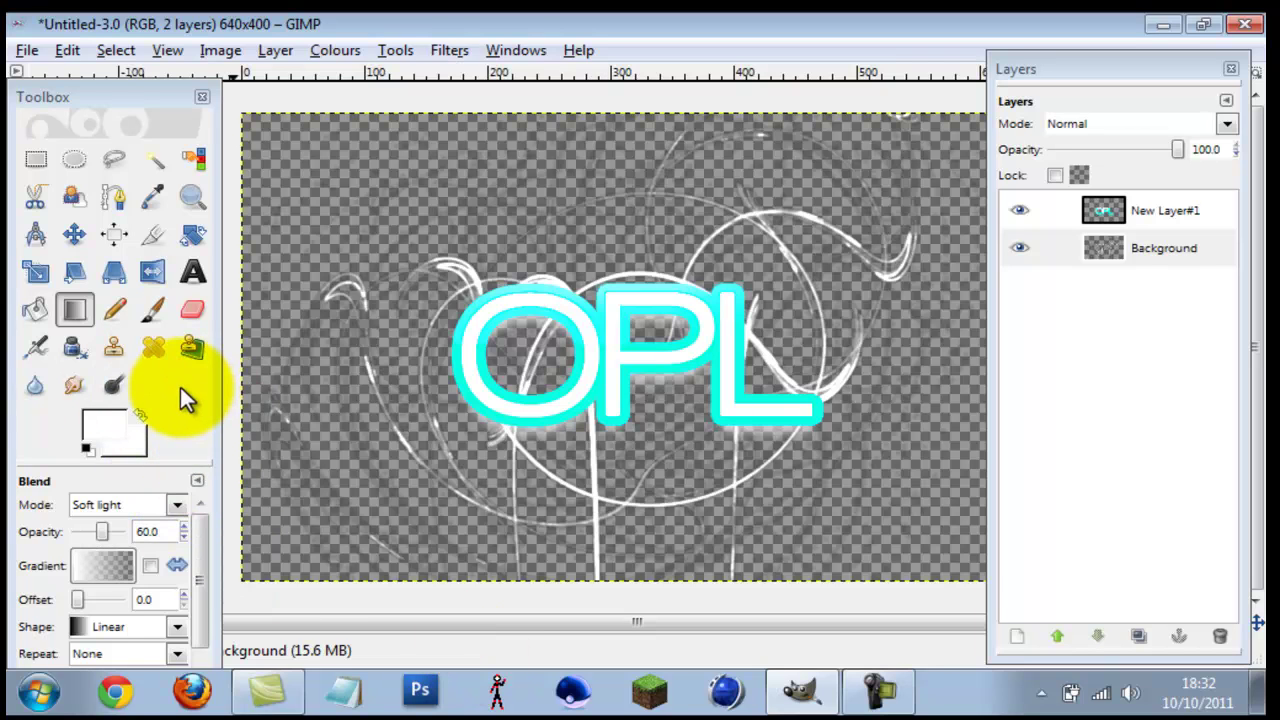
- Set the foreground colour to black and switch Bucket Fill to FG colour fill
{"action": "left_click", "coordinate": [135, 438]}
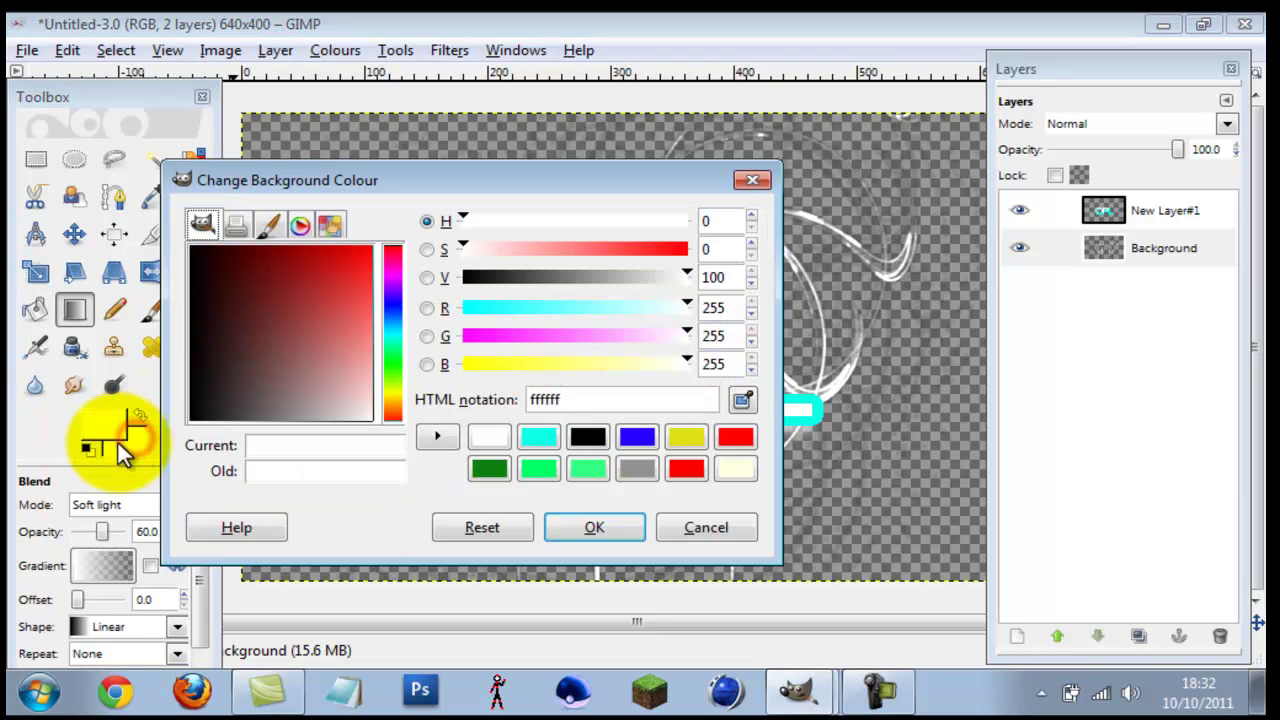
{"action": "left_click", "coordinate": [105, 428]}
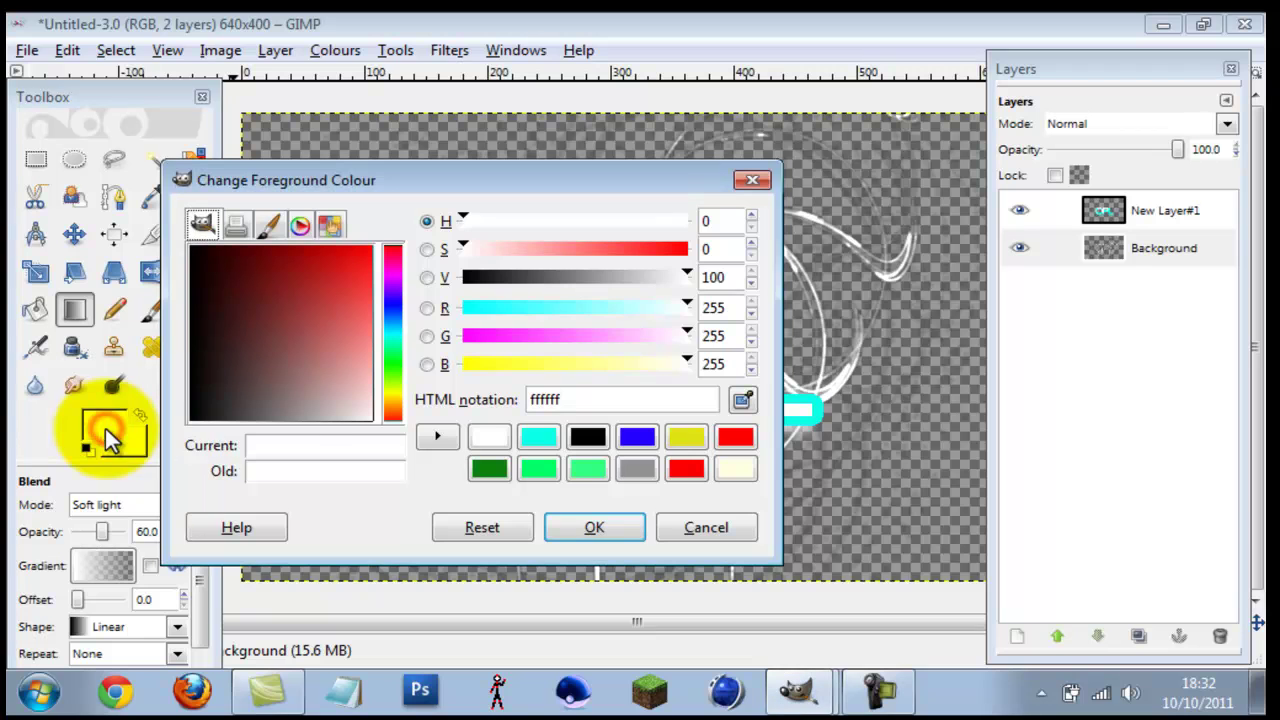
{"action": "left_click", "coordinate": [587, 436]}
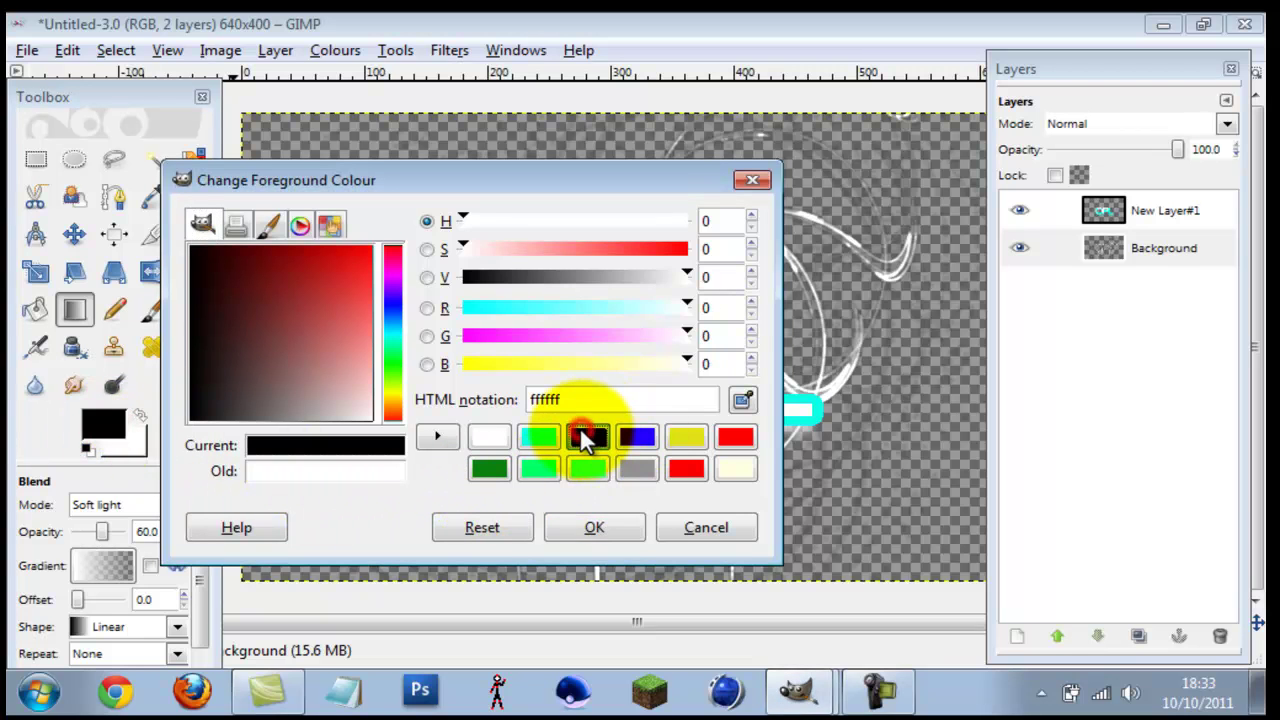
{"action": "left_click", "coordinate": [593, 528]}
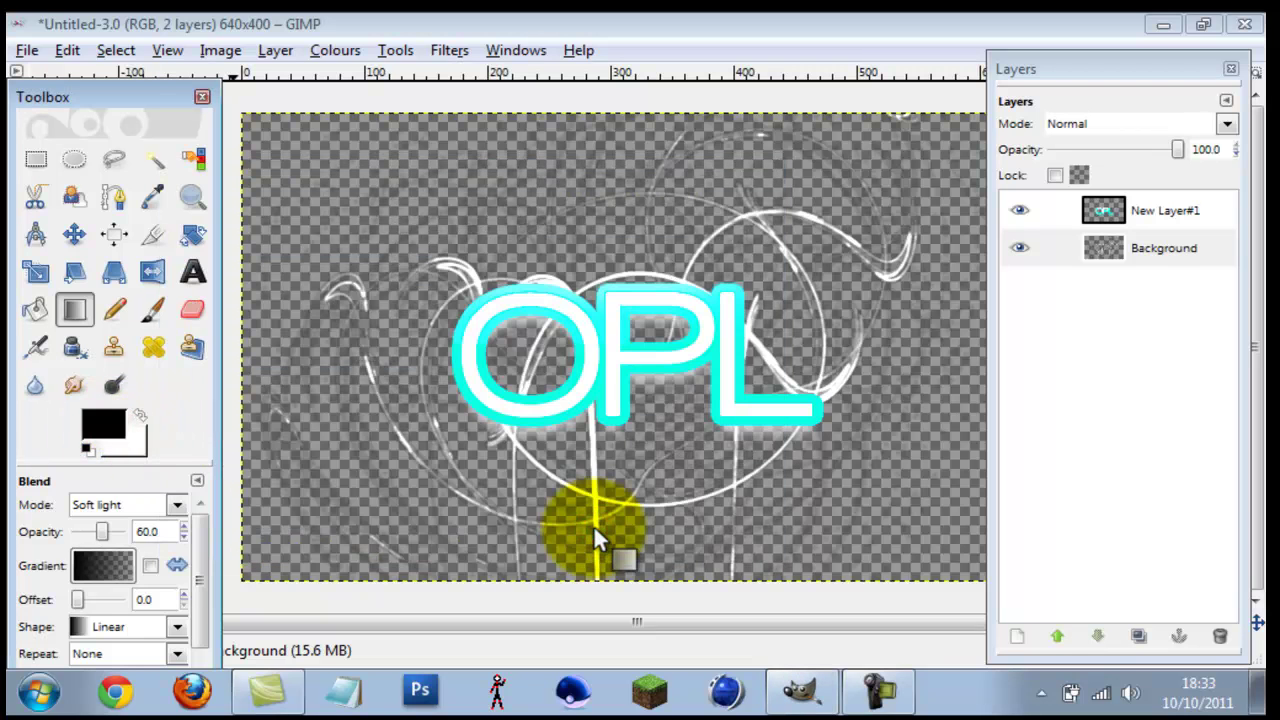
{"action": "left_click", "coordinate": [37, 307]}
- Fill the empty areas along the top and the large right area with black
{"action": "left_click", "coordinate": [344, 178]}
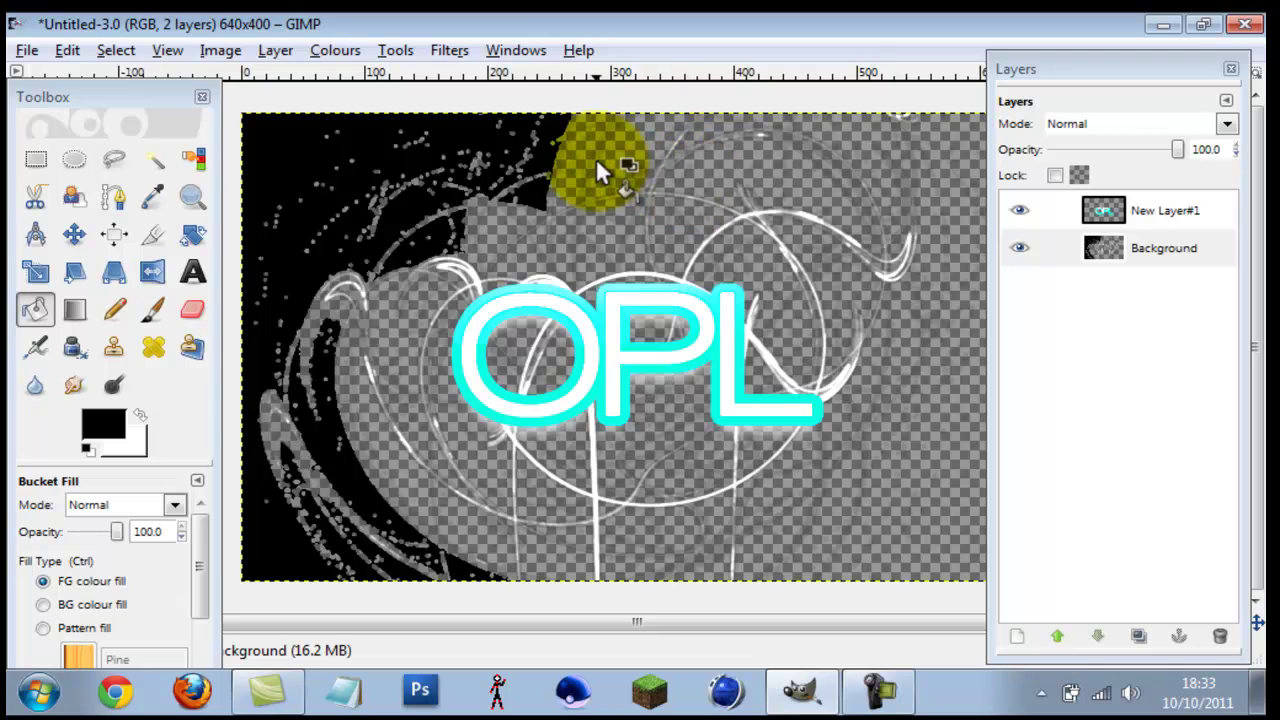
{"action": "left_click", "coordinate": [623, 159]}
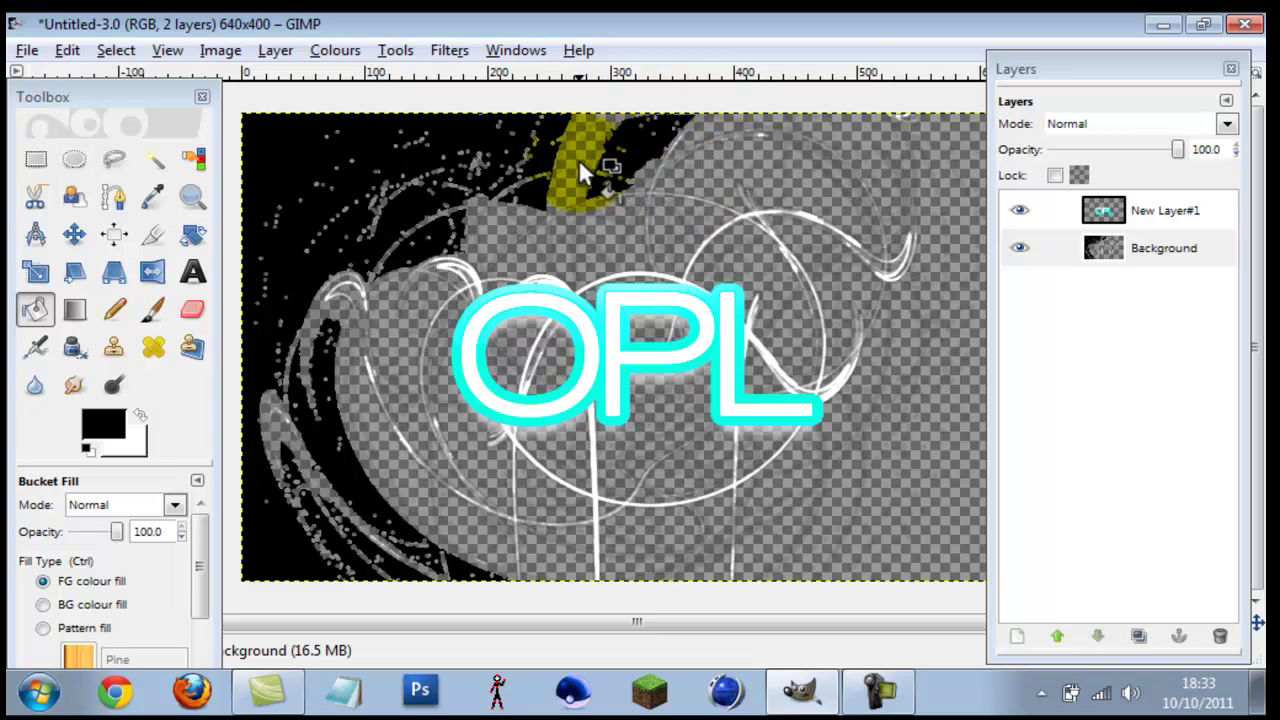
{"action": "left_click", "coordinate": [797, 178]}
{"action": "left_click", "coordinate": [696, 122]}
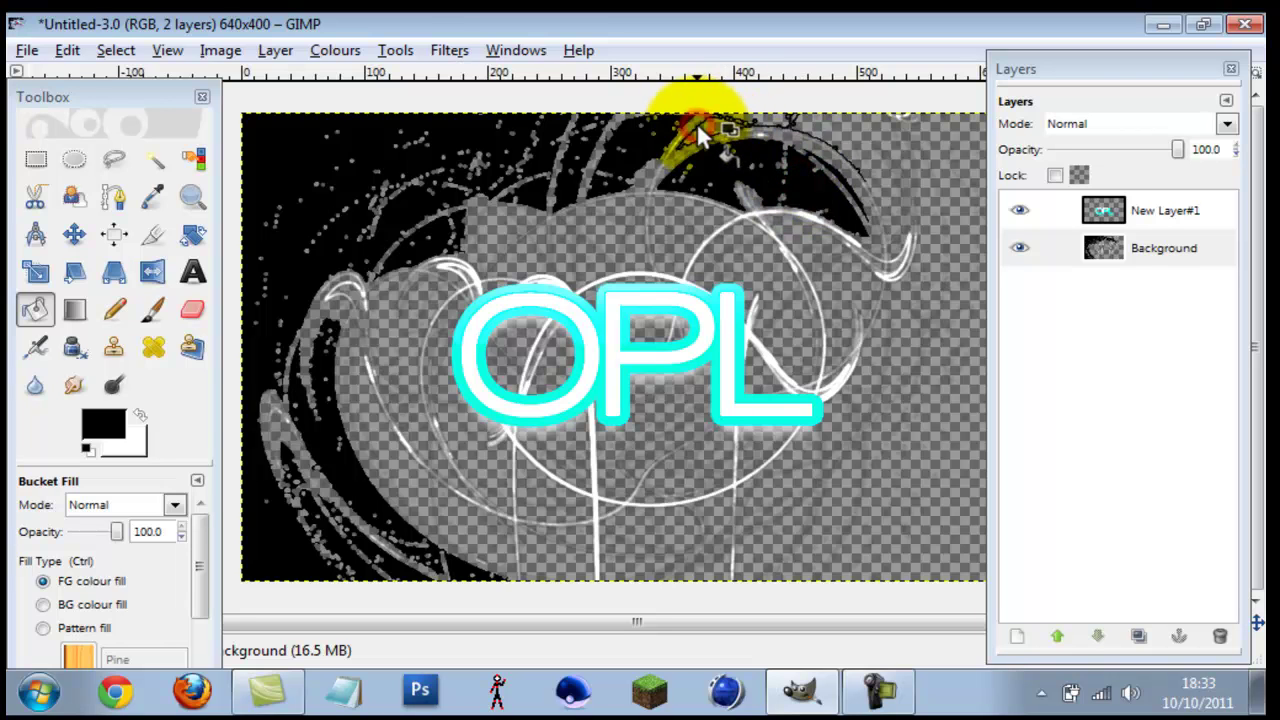
{"action": "left_click", "coordinate": [952, 181]}
- Fill the small empty patches near the bottom with black
{"action": "left_click", "coordinate": [658, 533]}
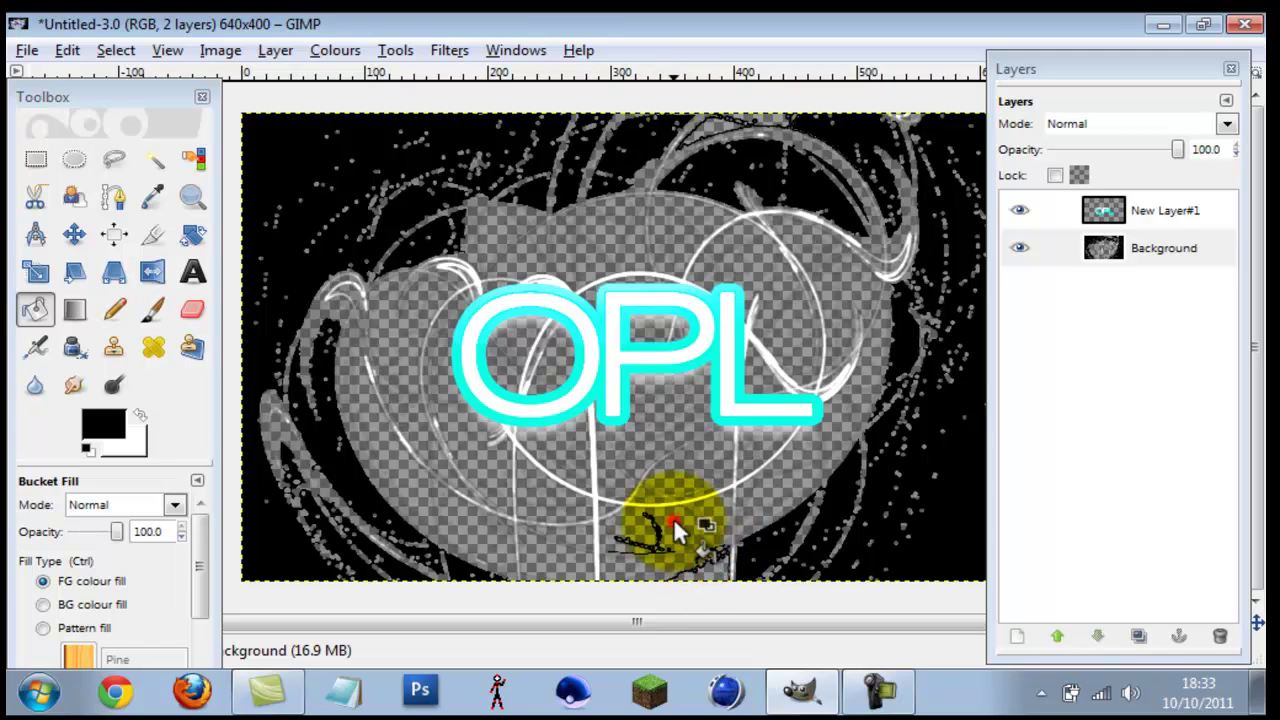
{"action": "left_click", "coordinate": [672, 515]}
{"action": "left_click", "coordinate": [716, 516]}
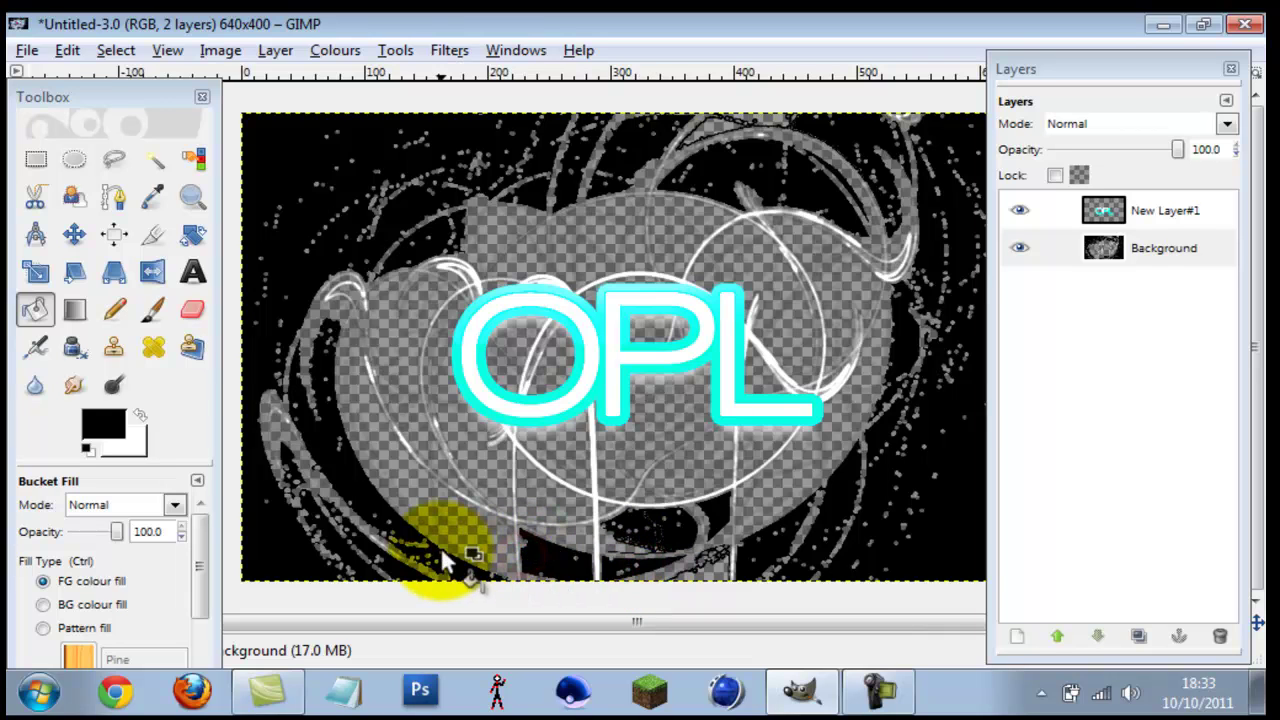
{"action": "left_click", "coordinate": [443, 514]}
- Blacken the patches on the left curved band and around the O
{"action": "left_click", "coordinate": [393, 486]}
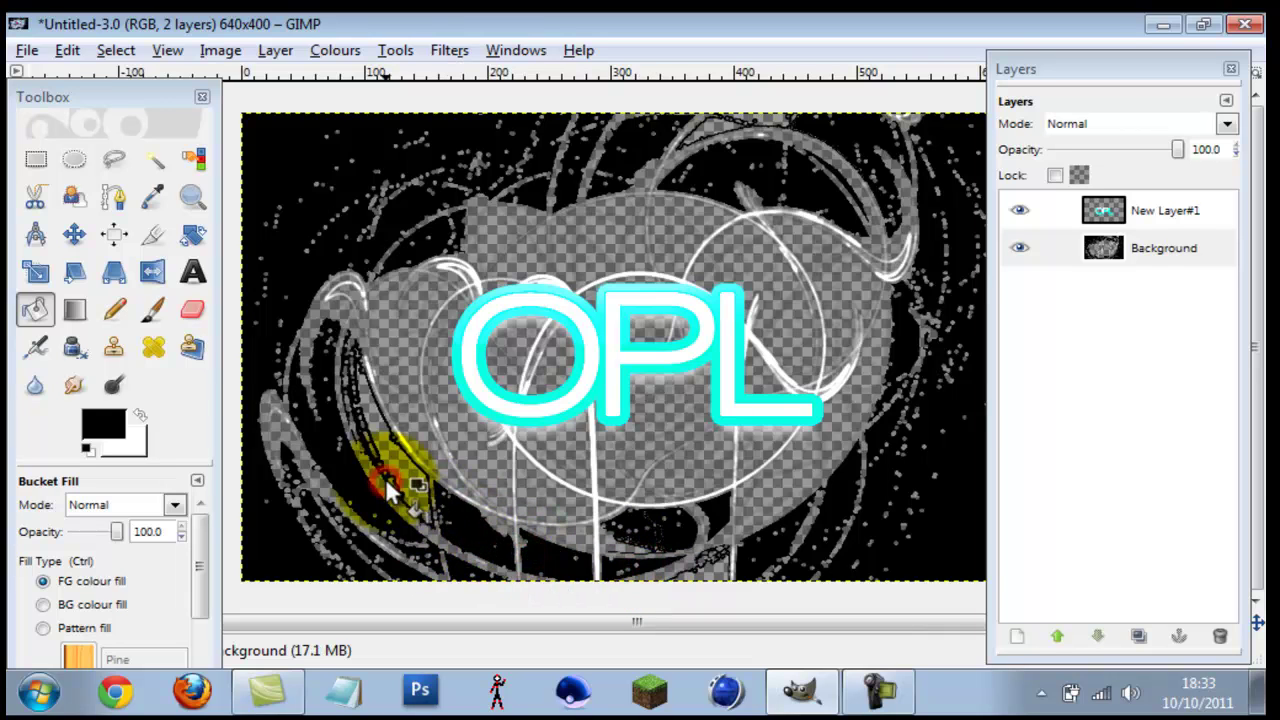
{"action": "left_click", "coordinate": [391, 464]}
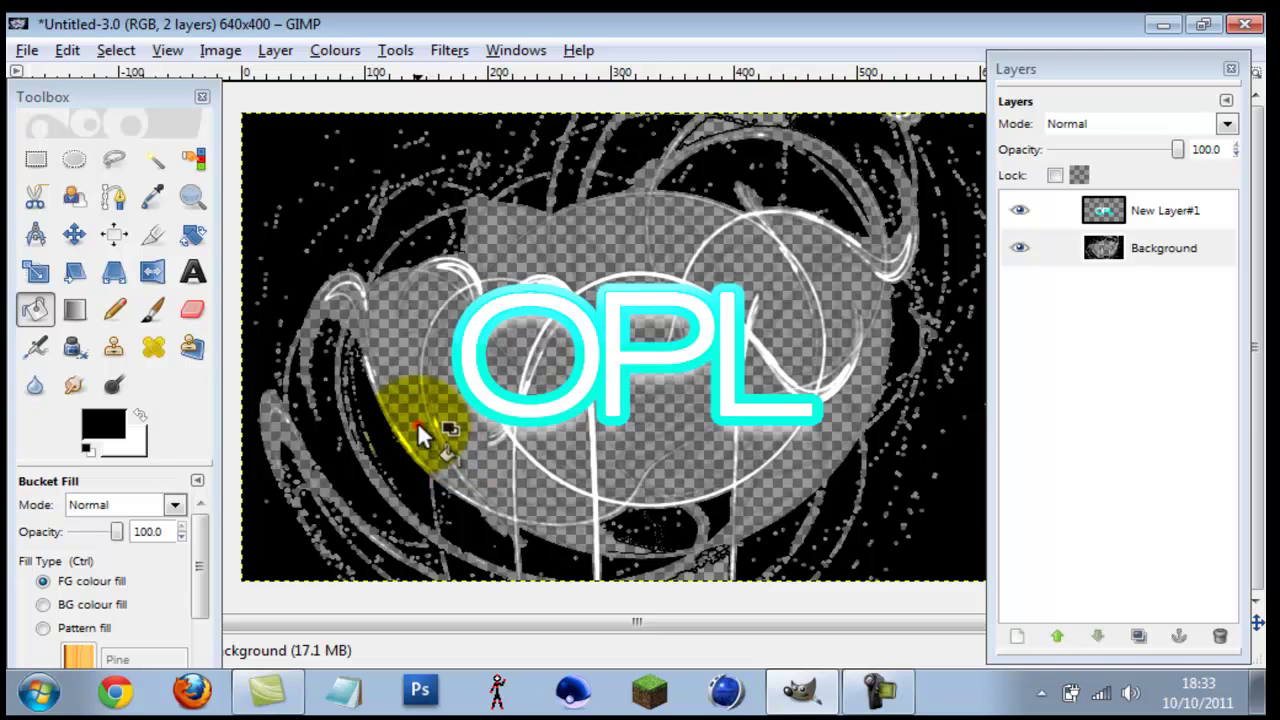
{"action": "left_click", "coordinate": [417, 422]}
{"action": "left_click", "coordinate": [390, 338]}
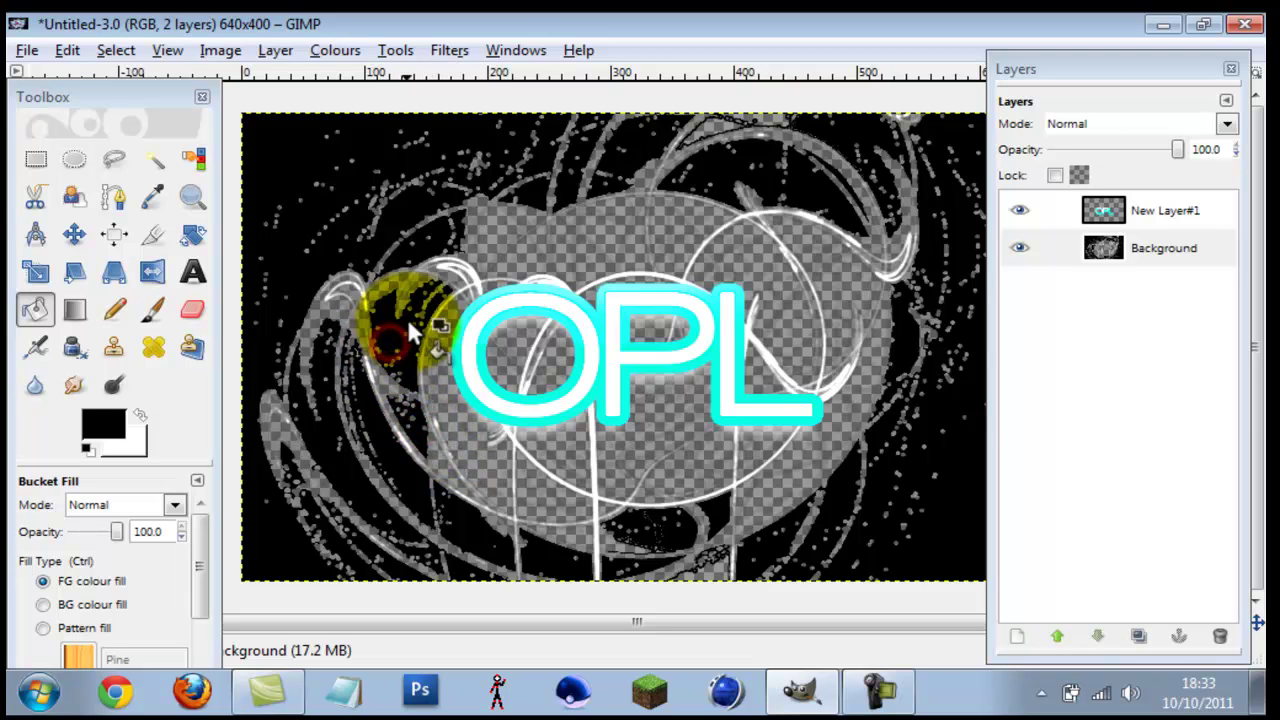
{"action": "left_click", "coordinate": [332, 308]}
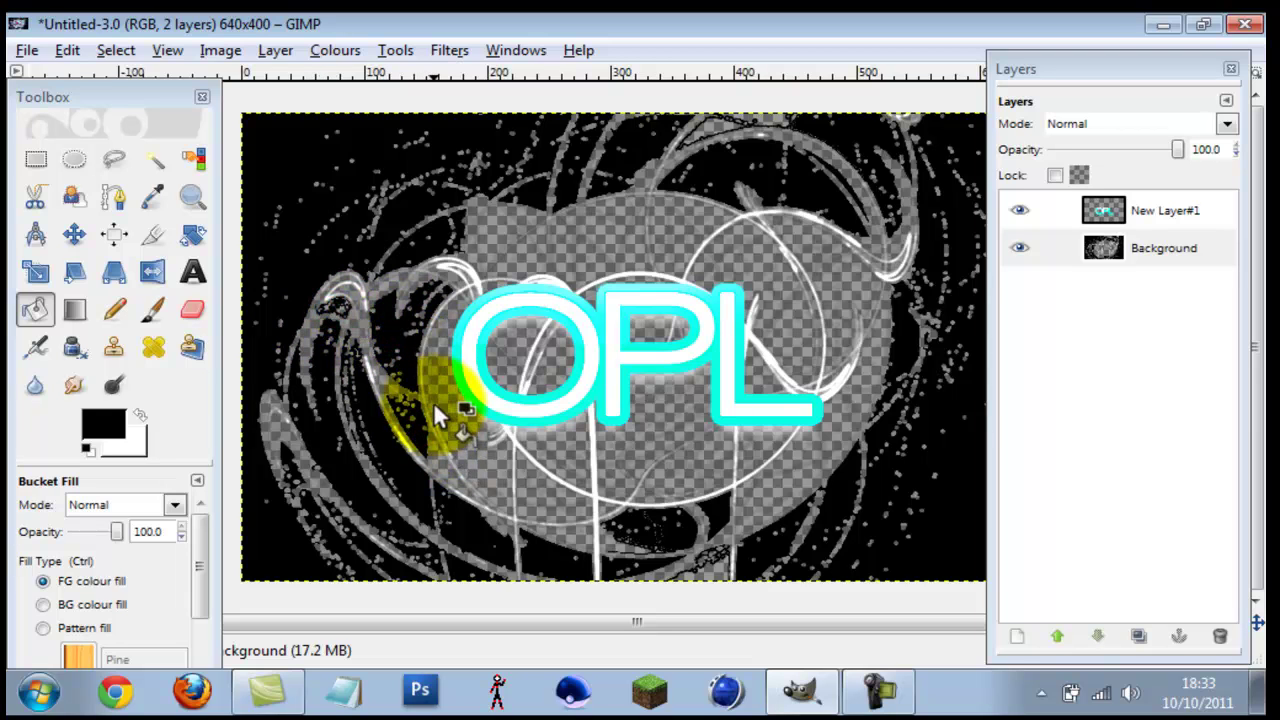
{"action": "left_click", "coordinate": [471, 437]}
{"action": "left_click", "coordinate": [435, 355]}
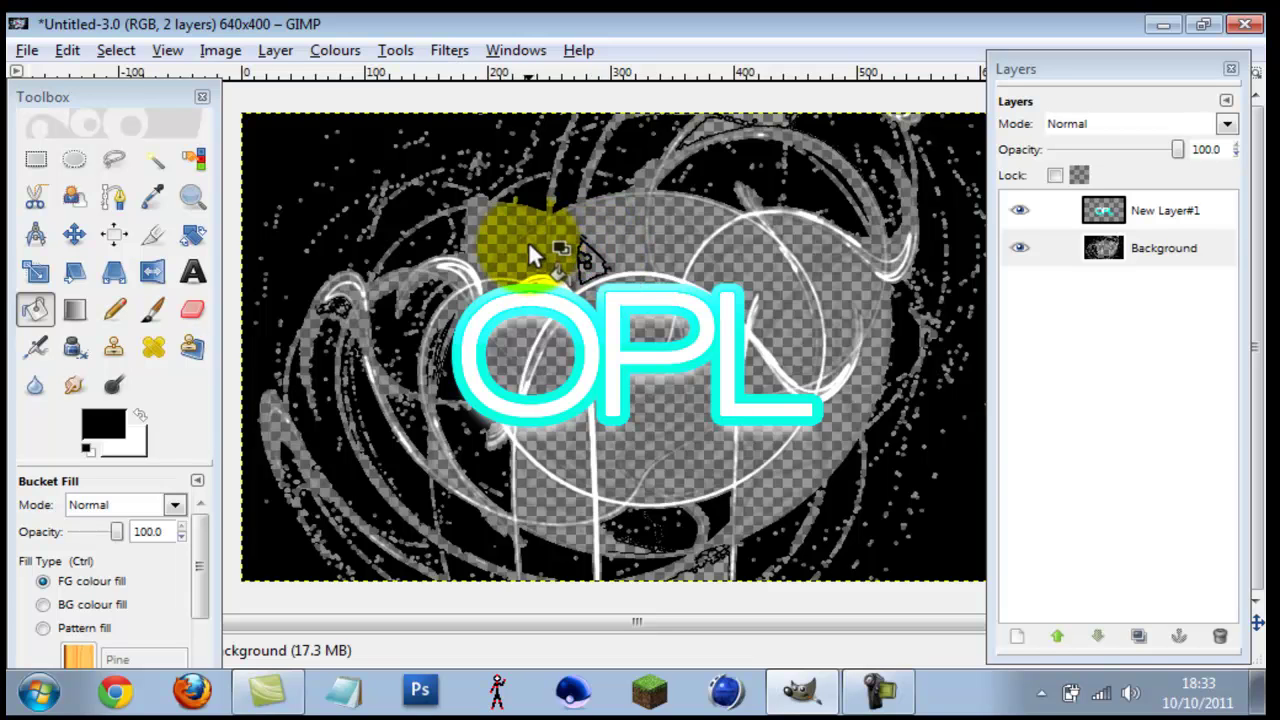
- Fill the small transparent gaps above the letters with black
{"action": "left_click", "coordinate": [580, 265]}
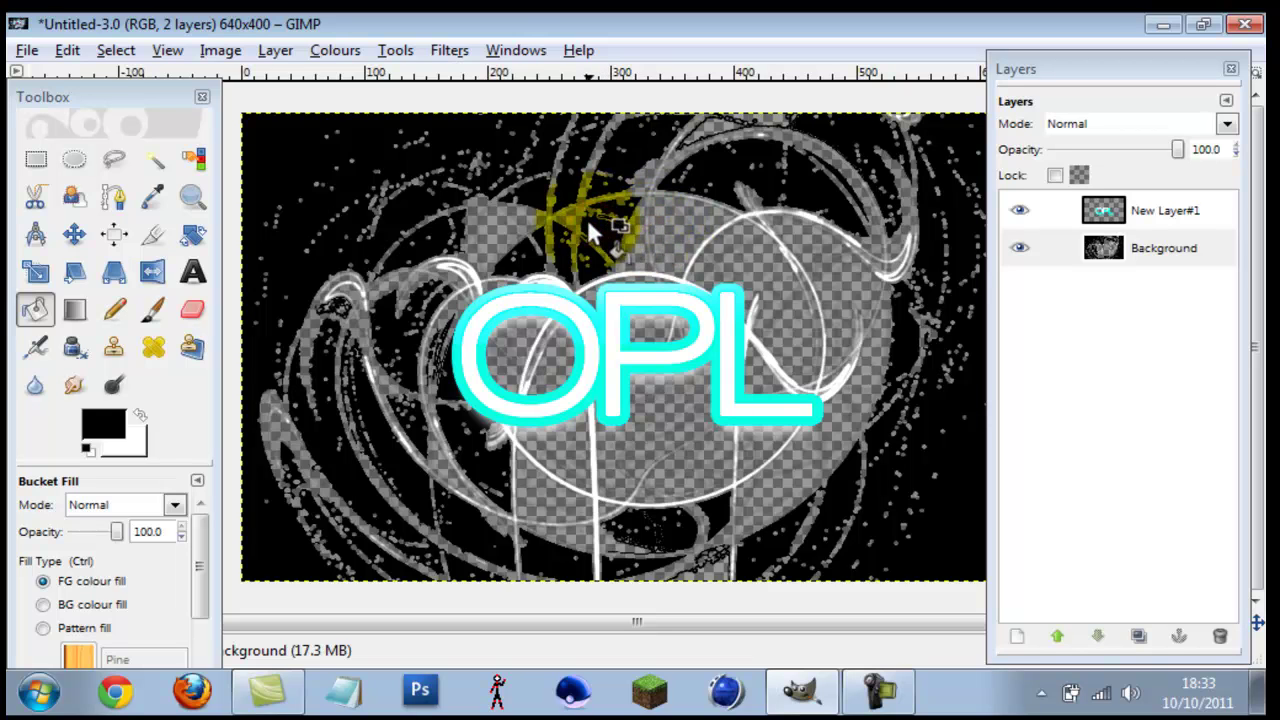
{"action": "left_click", "coordinate": [506, 209]}
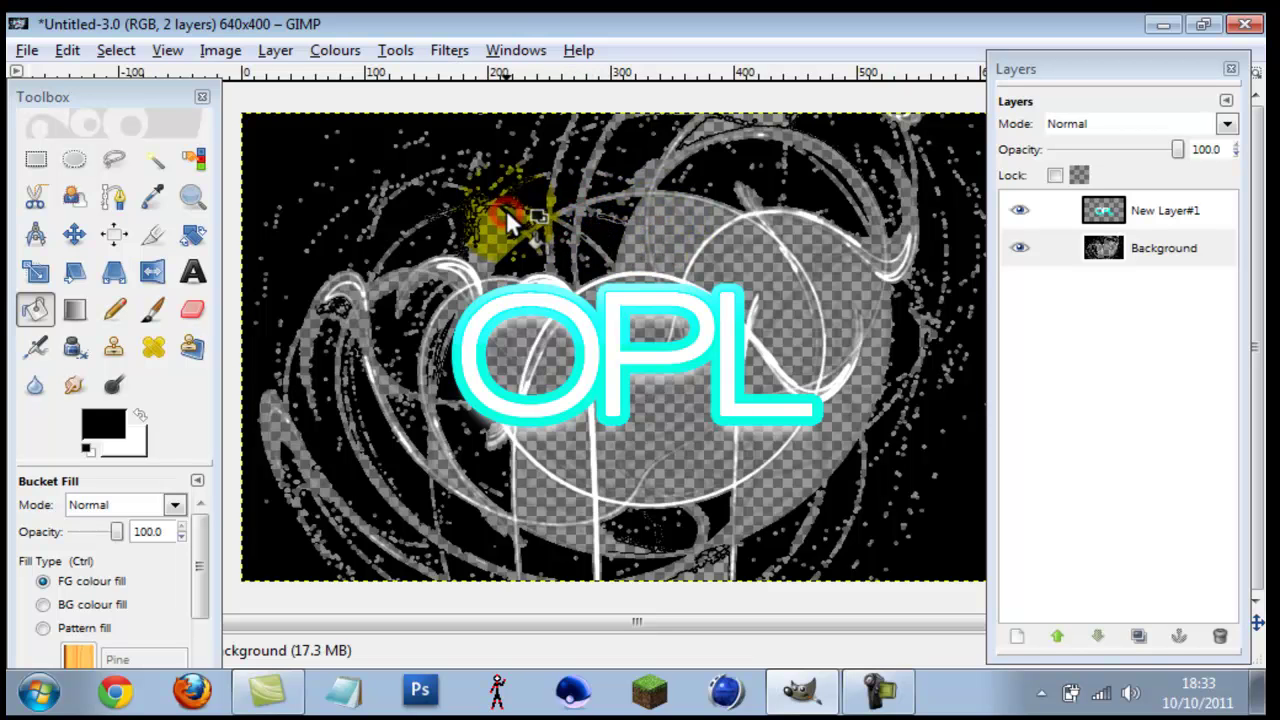
{"action": "left_click", "coordinate": [492, 218]}
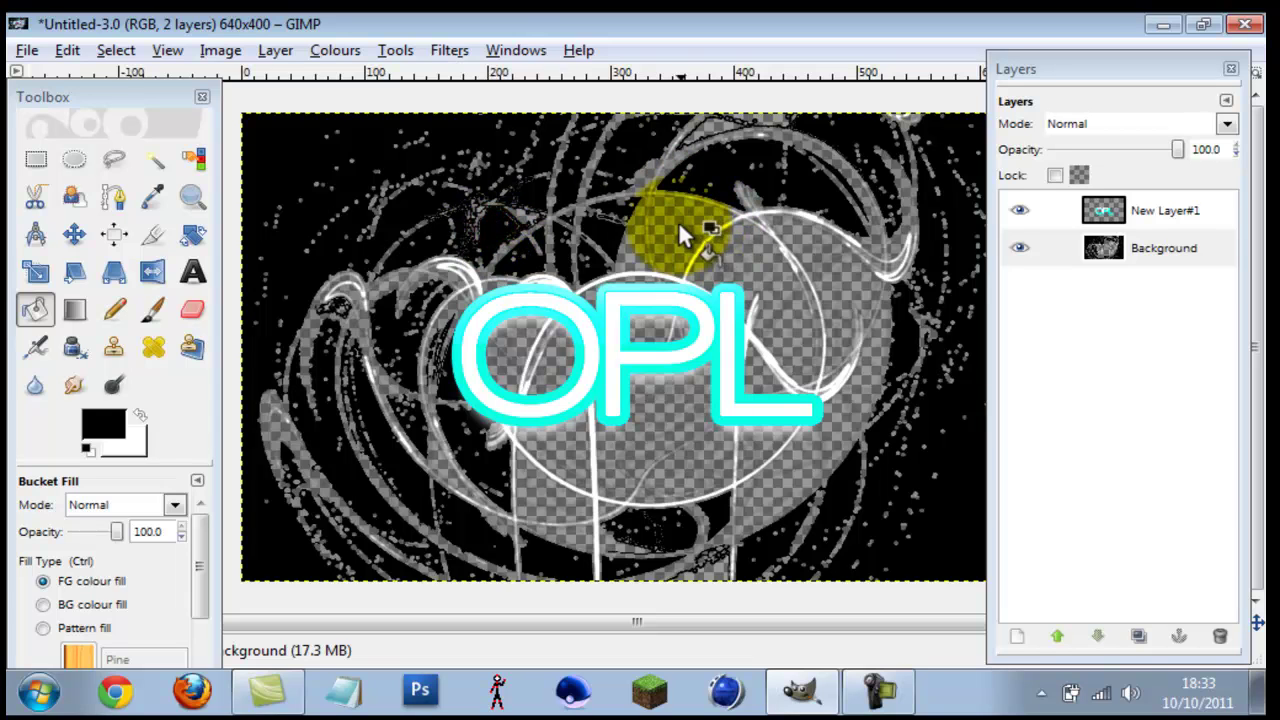
{"action": "left_click", "coordinate": [632, 227]}
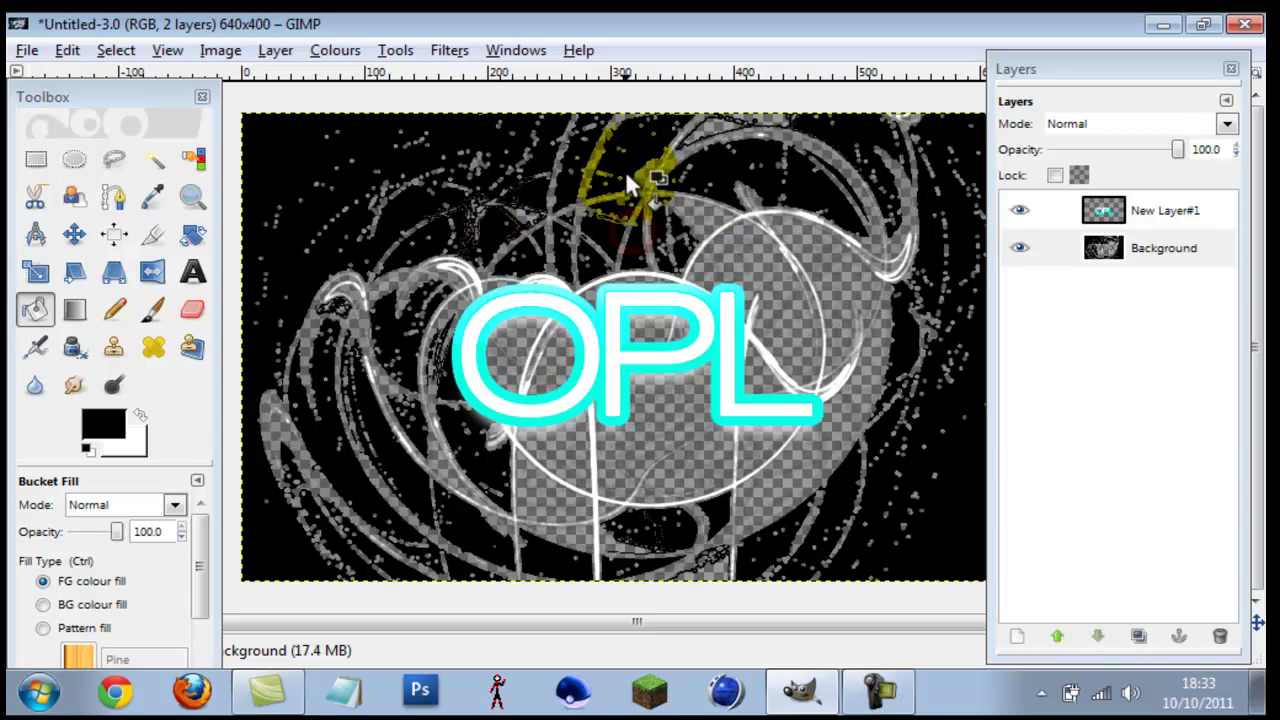
{"action": "left_click", "coordinate": [643, 177]}
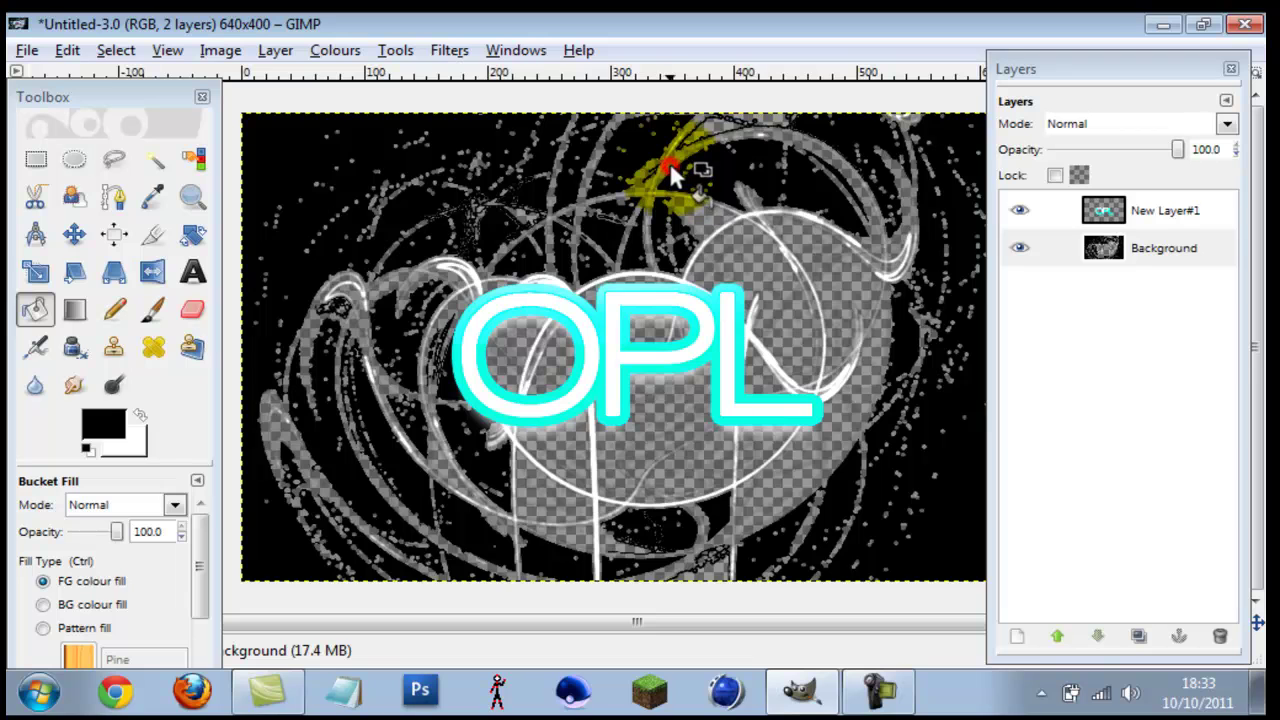
{"action": "left_click", "coordinate": [701, 220]}
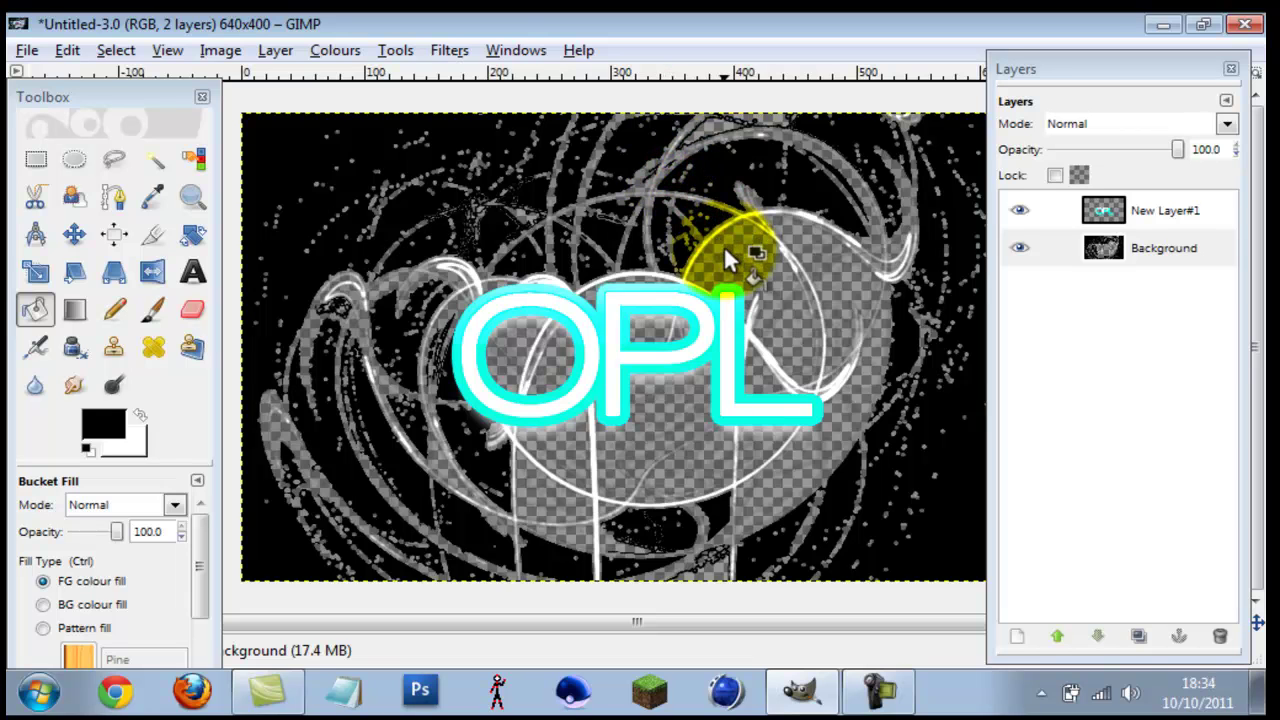
{"action": "left_click", "coordinate": [723, 245]}
{"action": "left_click", "coordinate": [745, 222]}
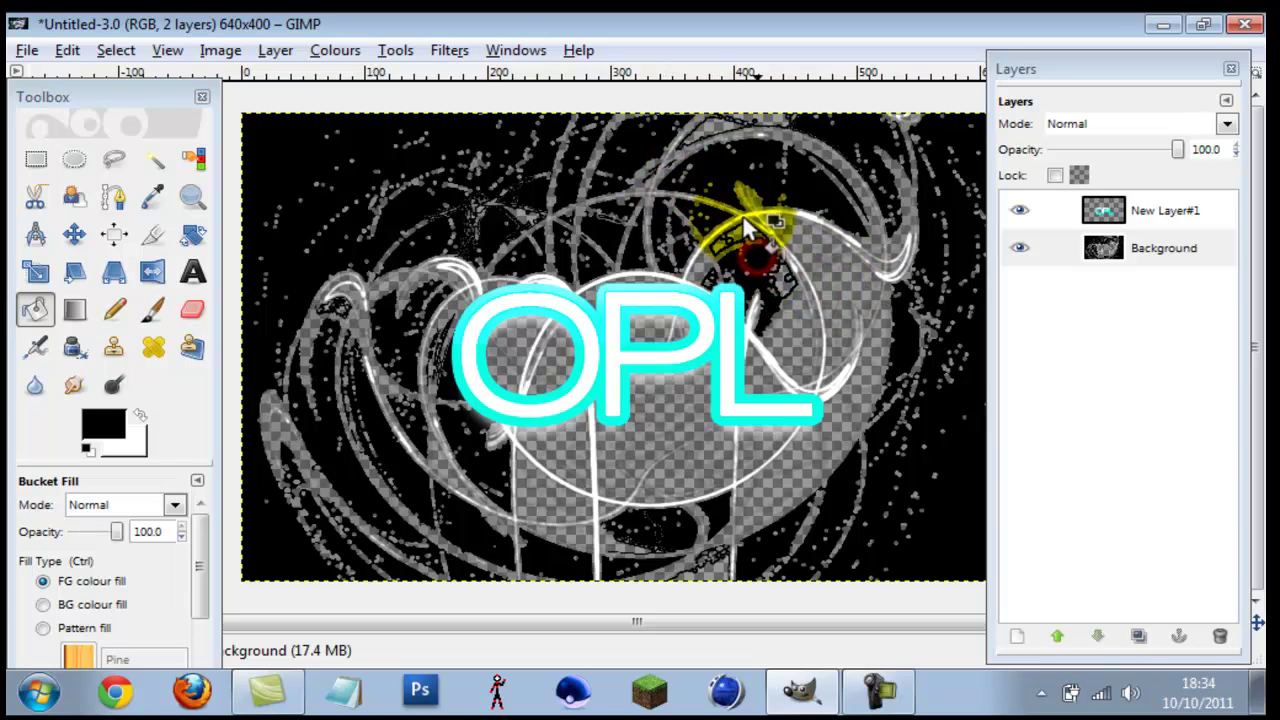
{"action": "left_click", "coordinate": [740, 228]}
{"action": "left_click", "coordinate": [705, 252]}
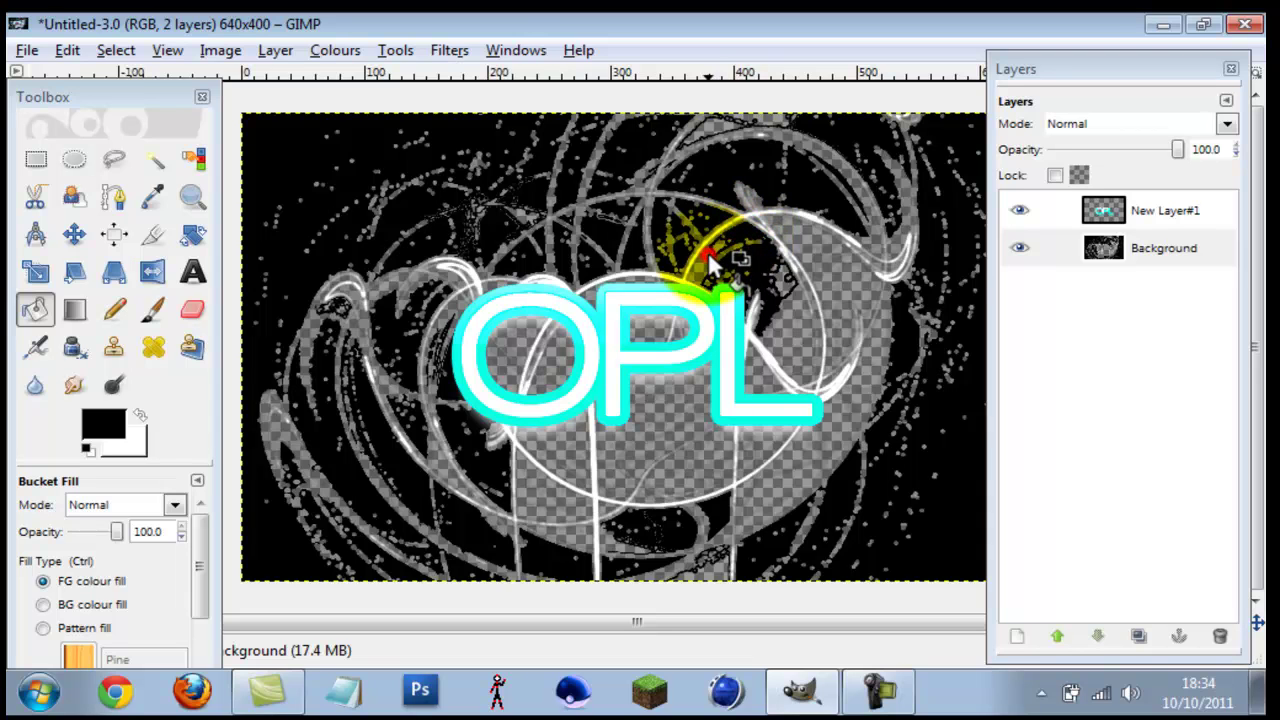
{"action": "left_click", "coordinate": [702, 270]}
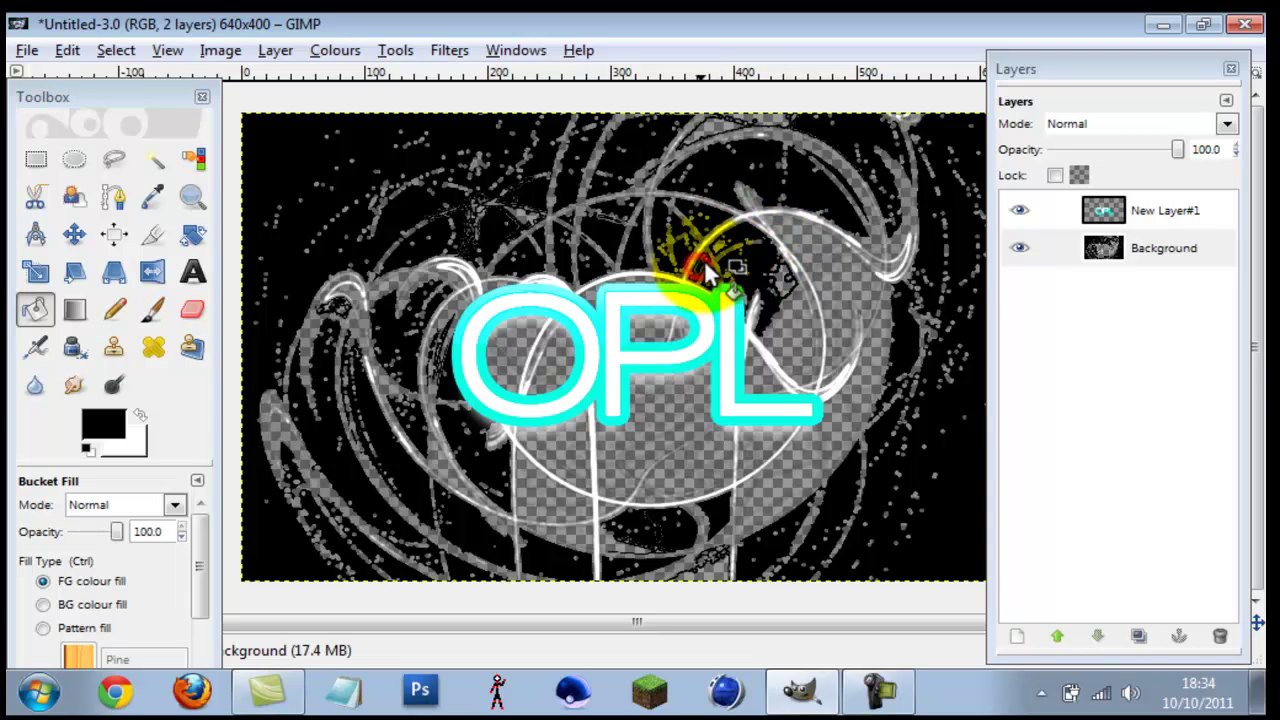
{"action": "left_click", "coordinate": [719, 246]}
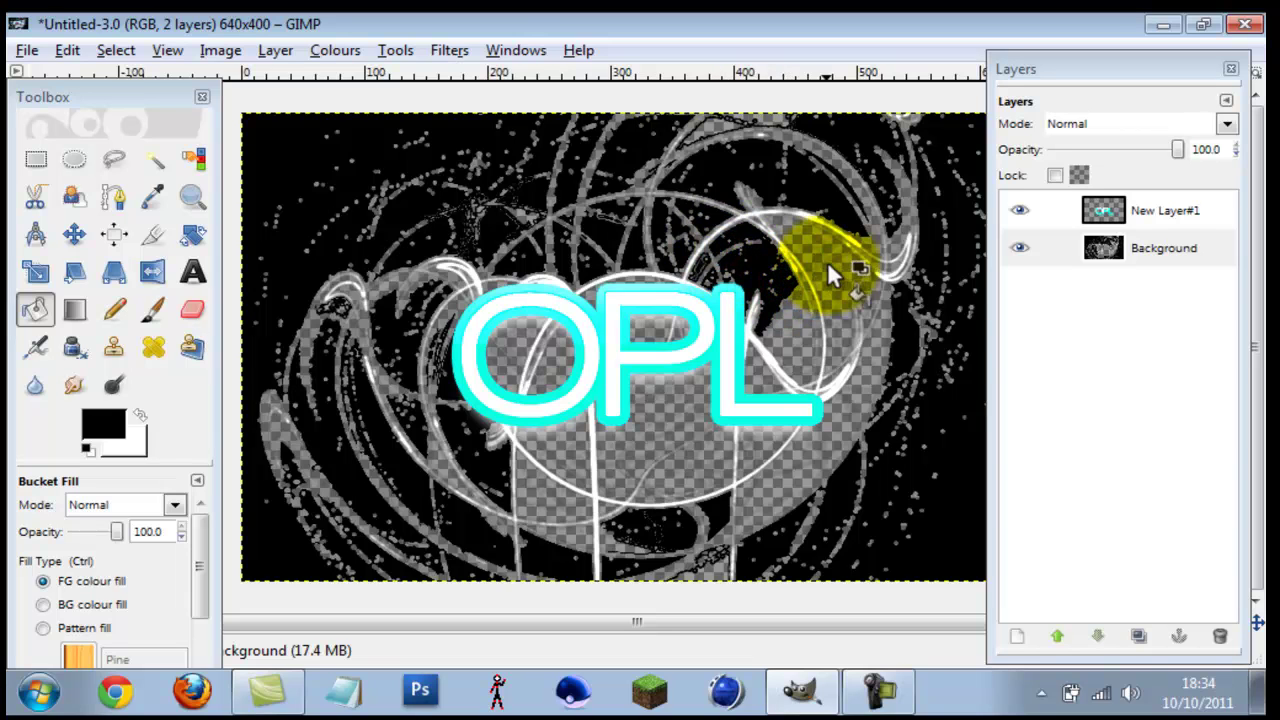
- Fill the upper-right gaps, the gap inside the L and the area below the P black
{"action": "left_click", "coordinate": [795, 241]}
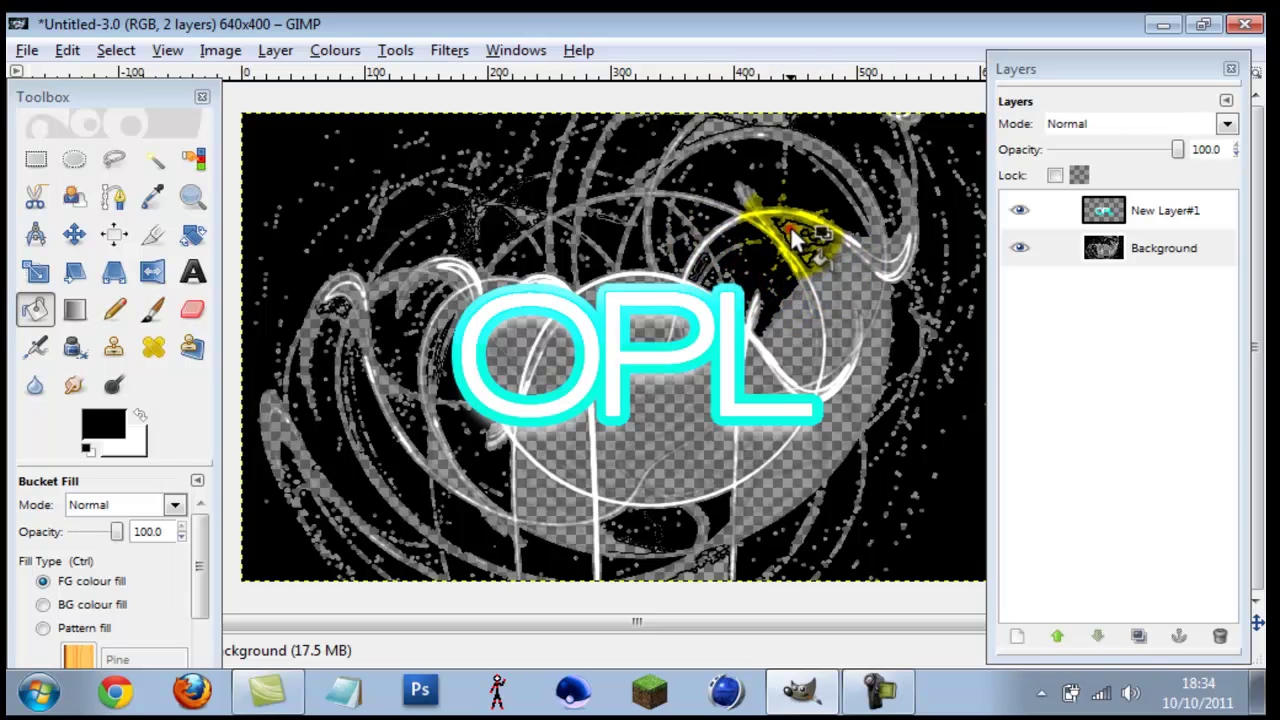
{"action": "left_click", "coordinate": [818, 250]}
{"action": "left_click", "coordinate": [830, 292]}
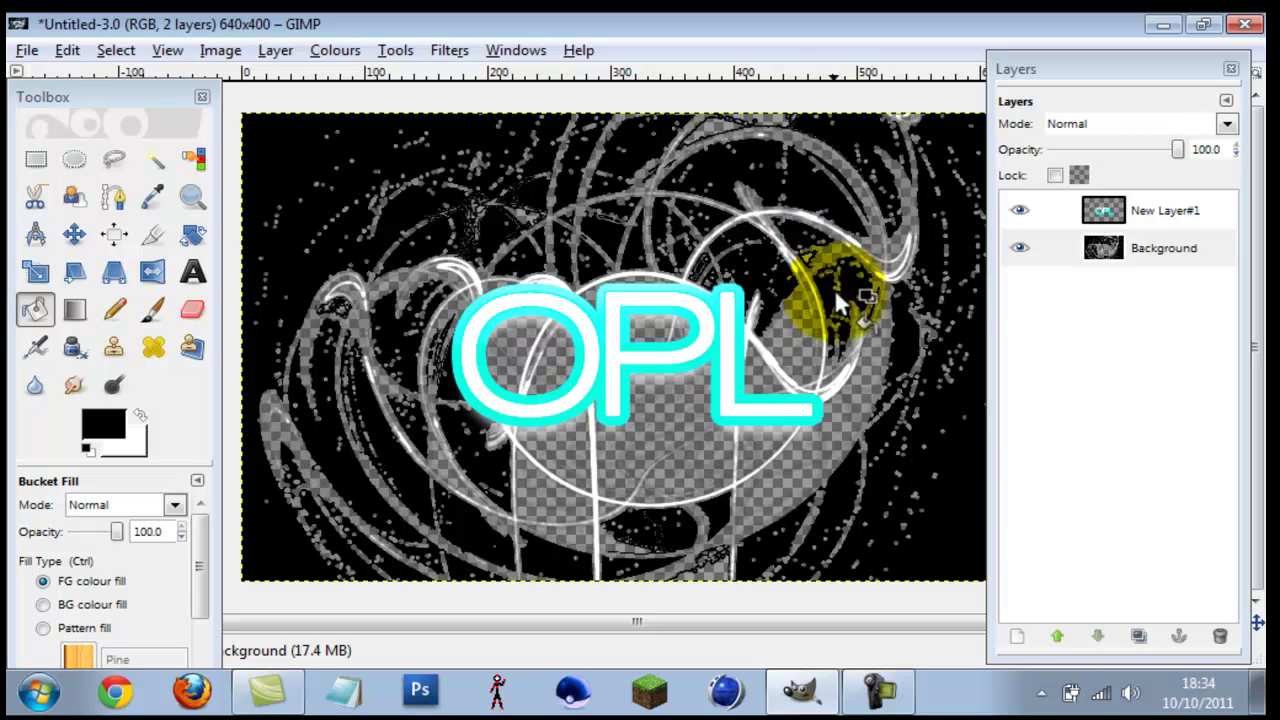
{"action": "left_click", "coordinate": [791, 319]}
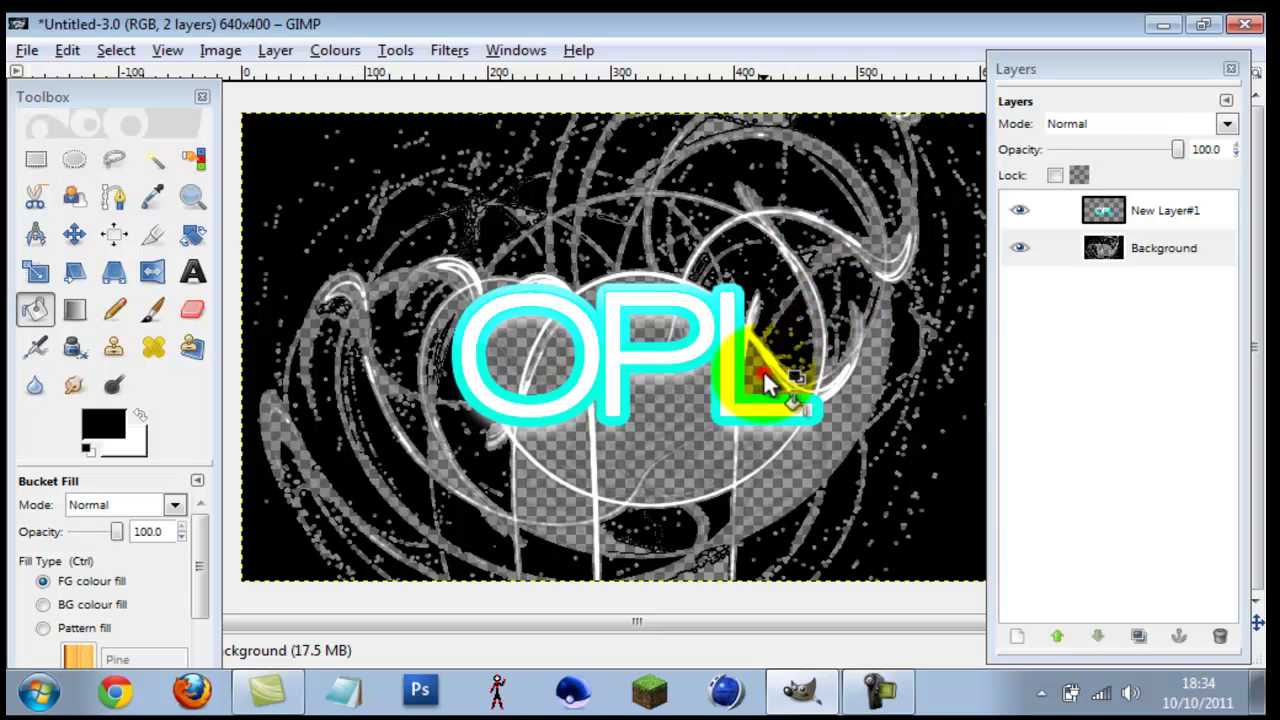
{"action": "left_click", "coordinate": [718, 405]}
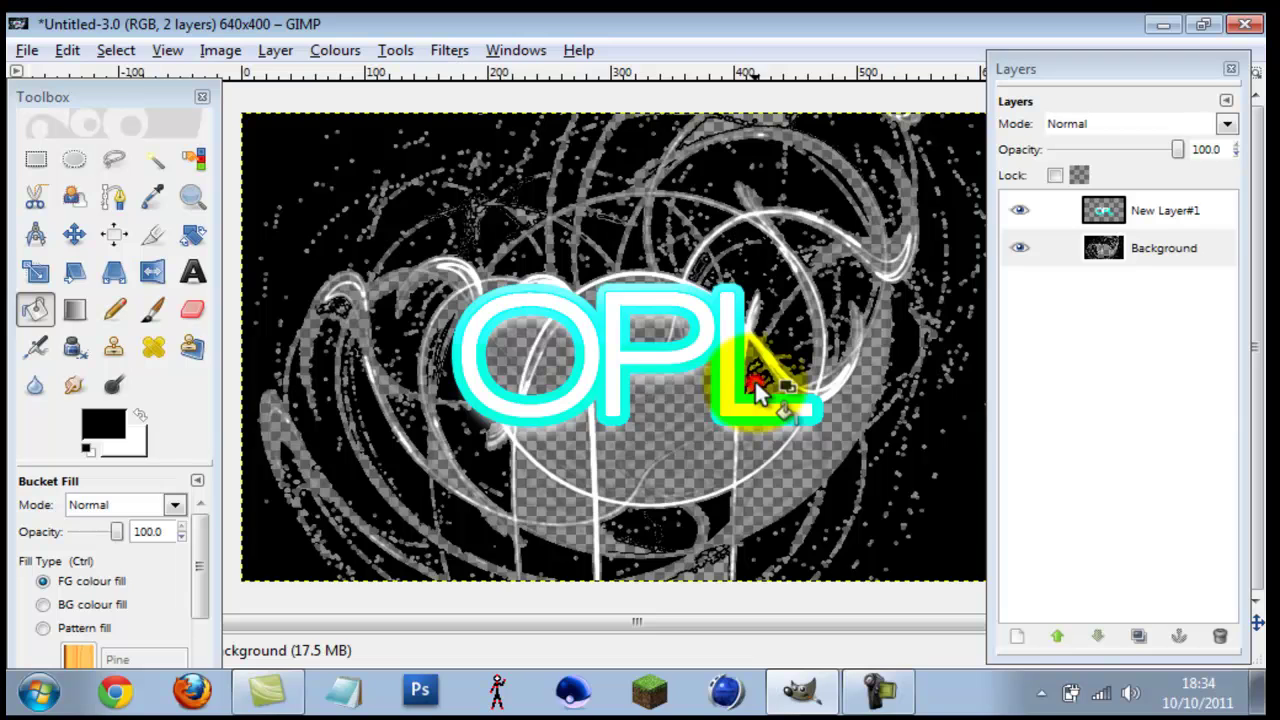
{"action": "left_click", "coordinate": [660, 420]}
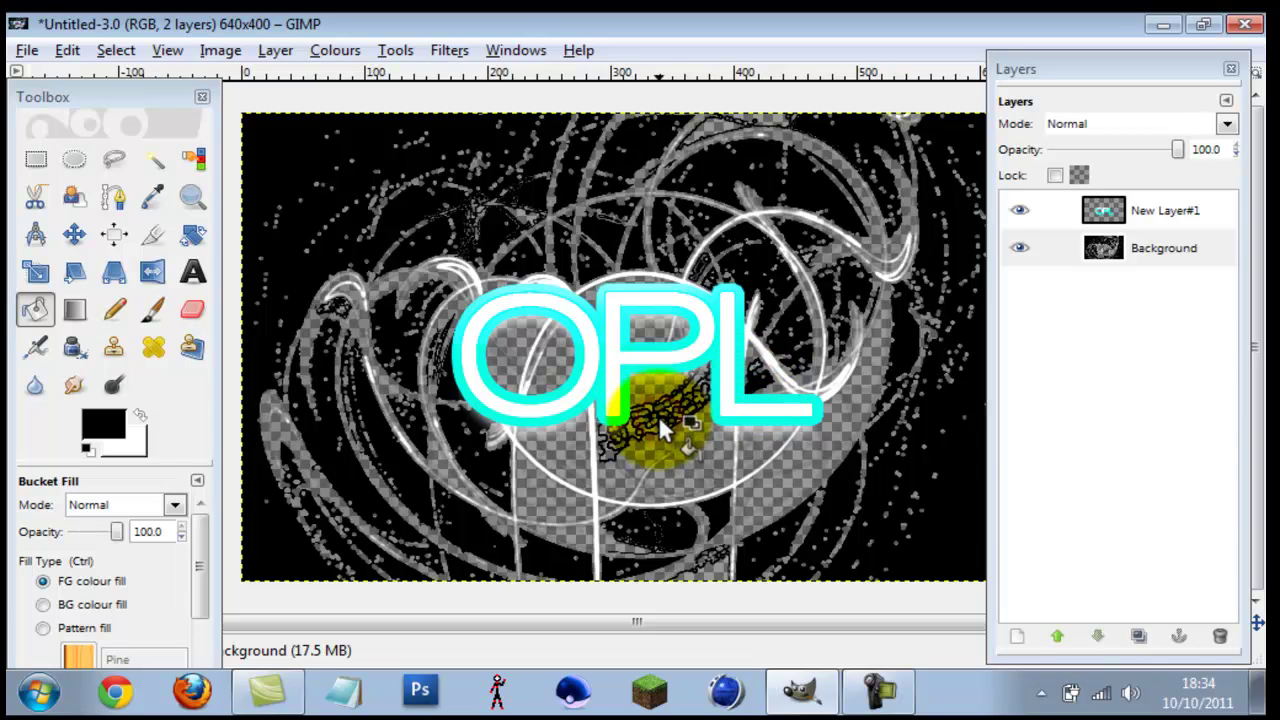
- Fill the transparent gaps beneath the O and P with black
{"action": "left_click", "coordinate": [650, 426]}
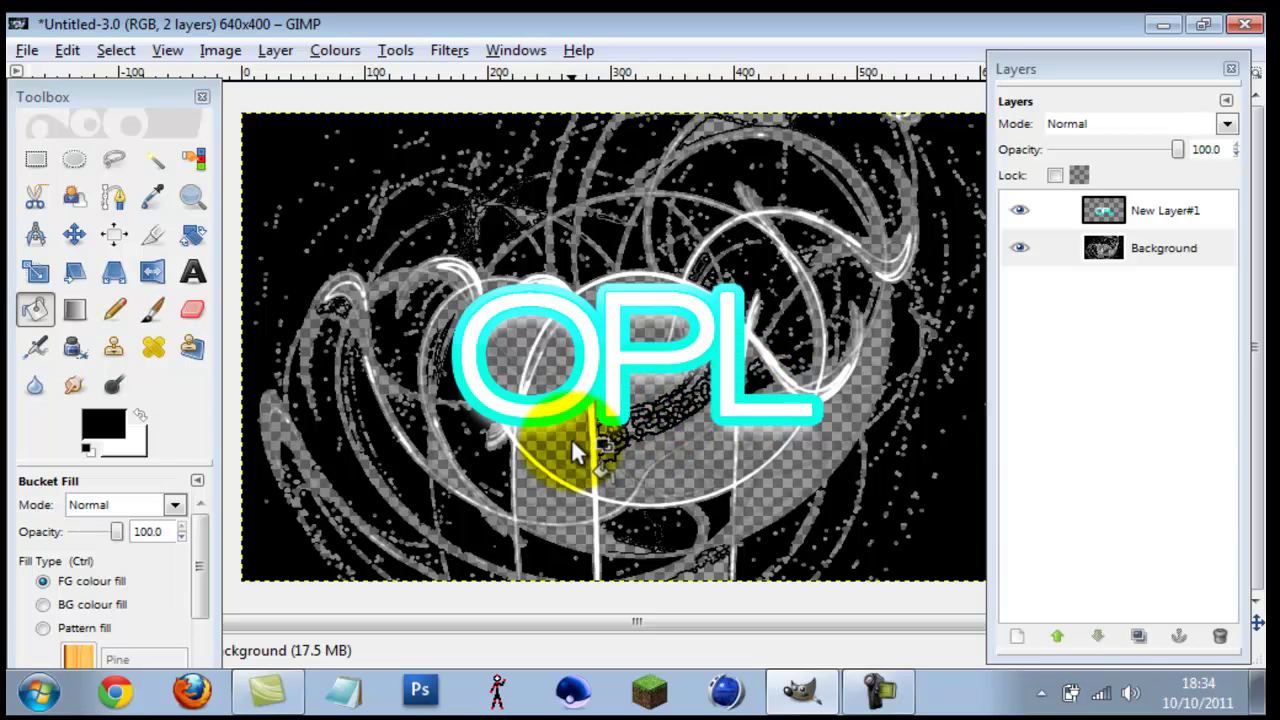
{"action": "left_click", "coordinate": [571, 440]}
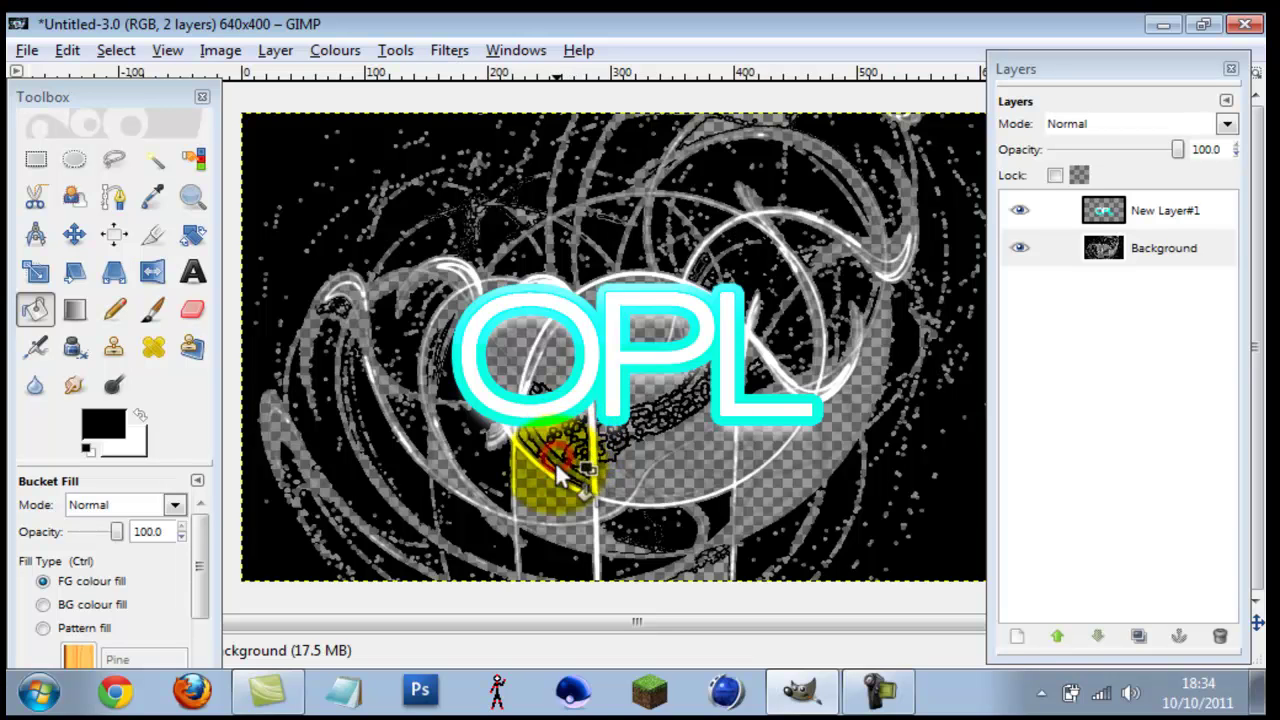
{"action": "left_click", "coordinate": [550, 513]}
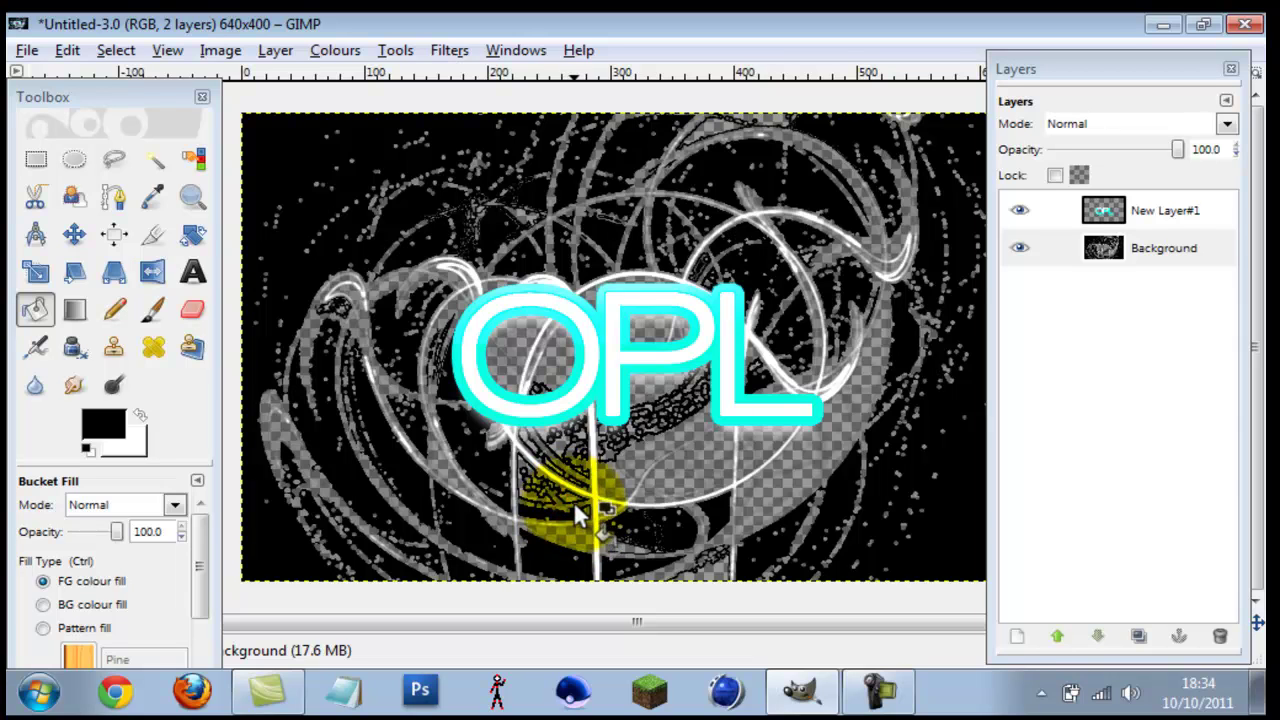
{"action": "left_click", "coordinate": [580, 540]}
{"action": "left_click", "coordinate": [697, 475]}
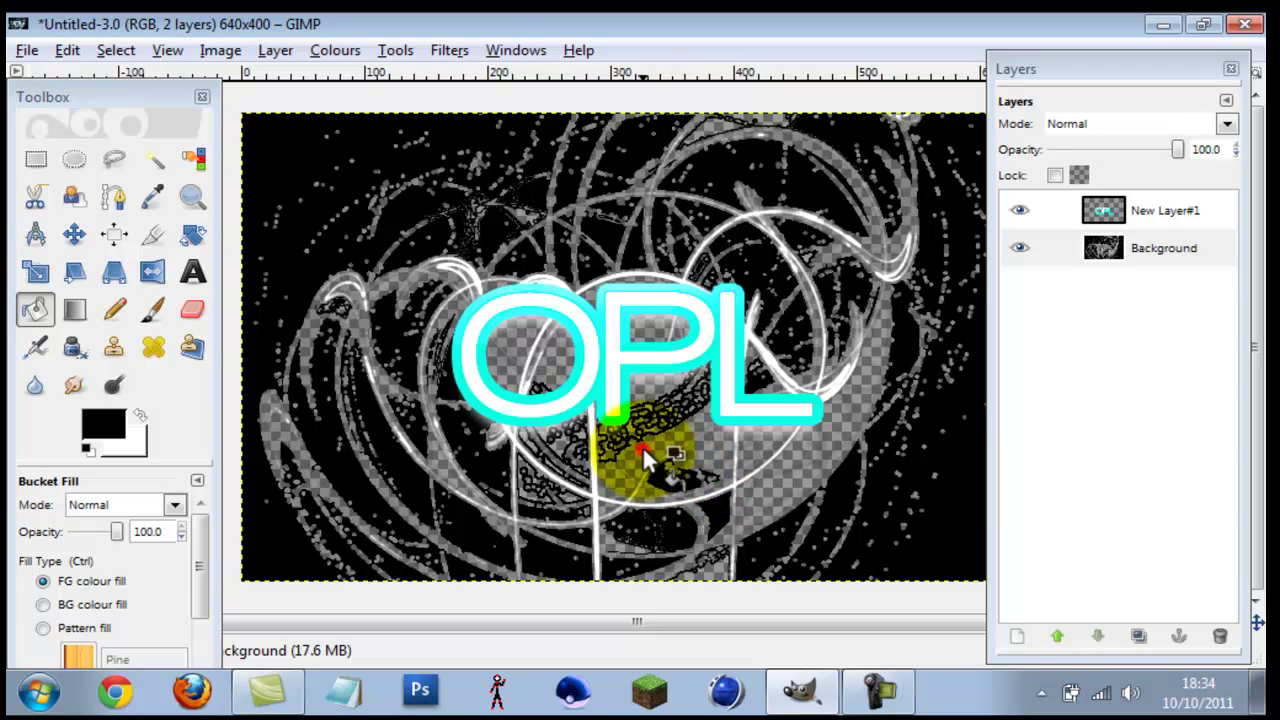
{"action": "left_click", "coordinate": [618, 475]}
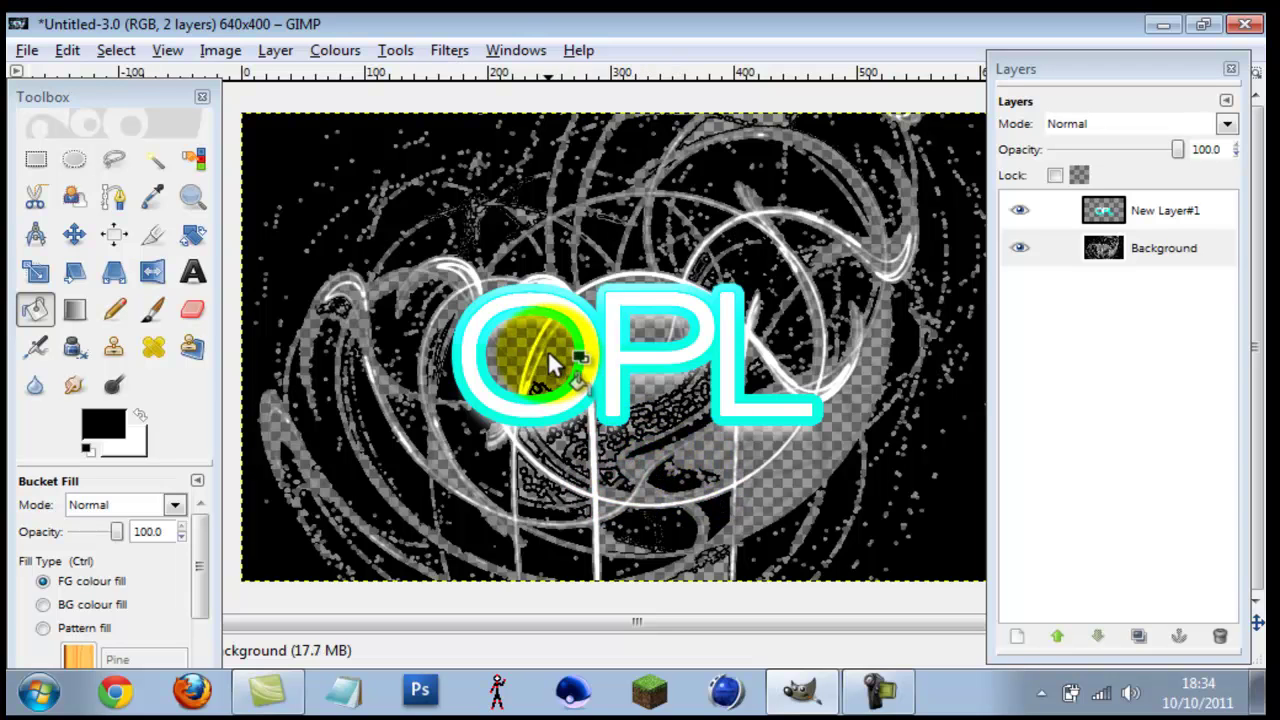
- Blacken the gaps inside the O and P and the gaps below the L
{"action": "left_click", "coordinate": [522, 340]}
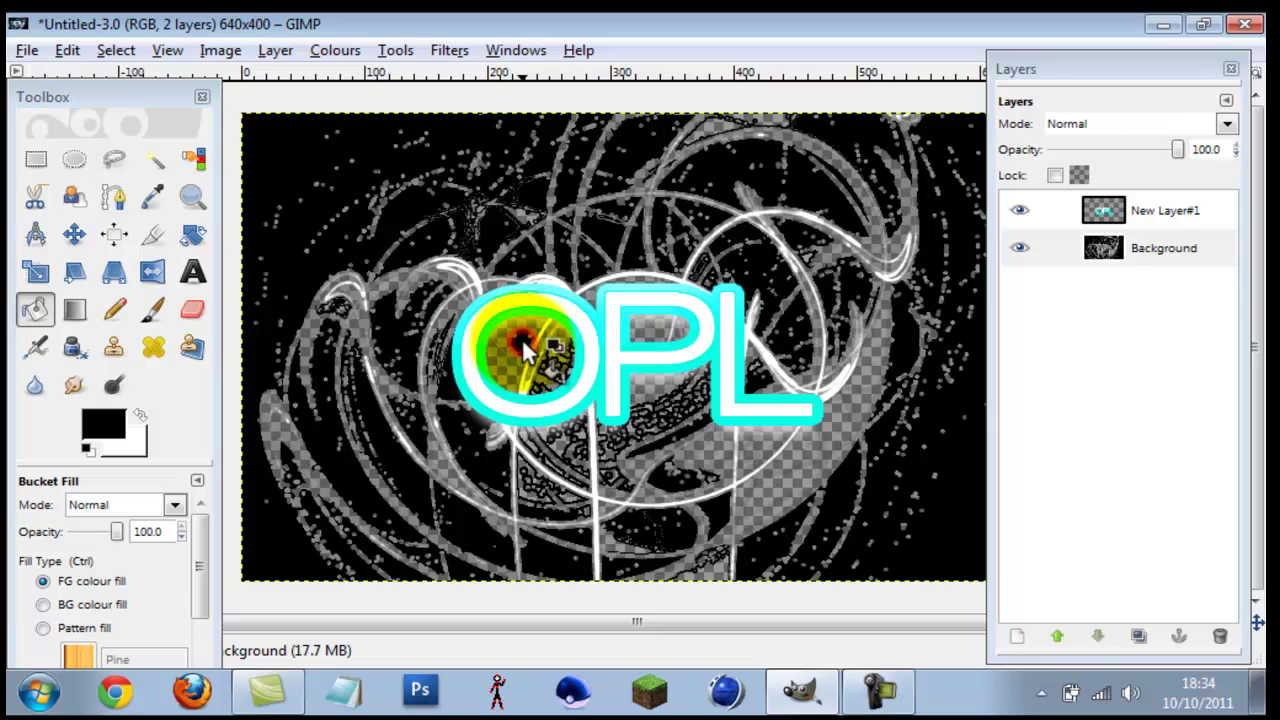
{"action": "left_click", "coordinate": [680, 331]}
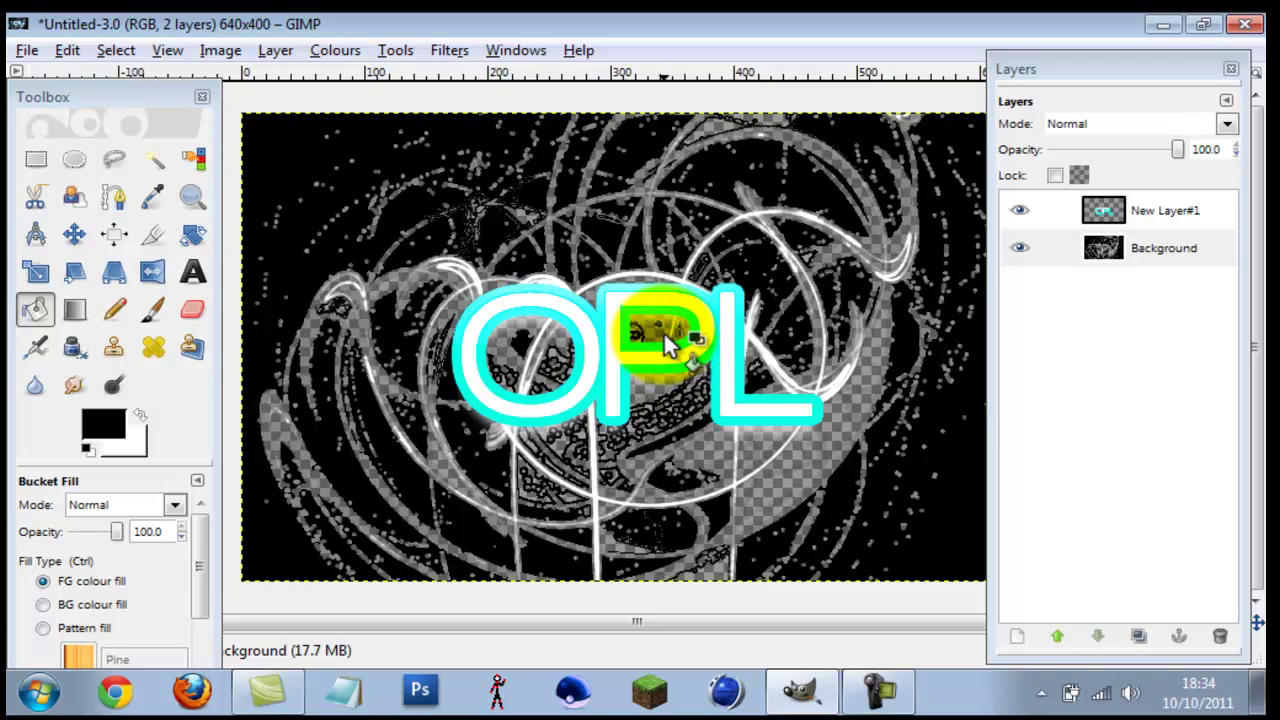
{"action": "left_click", "coordinate": [659, 333]}
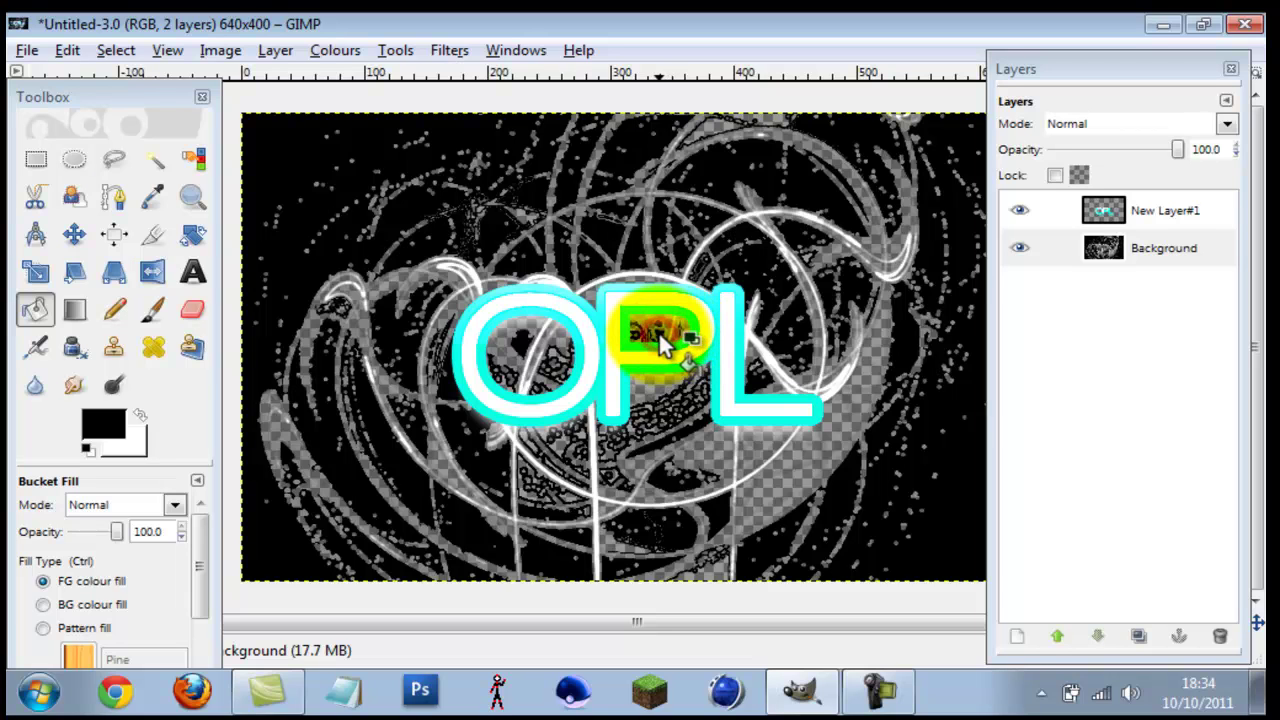
{"action": "left_click", "coordinate": [790, 483]}
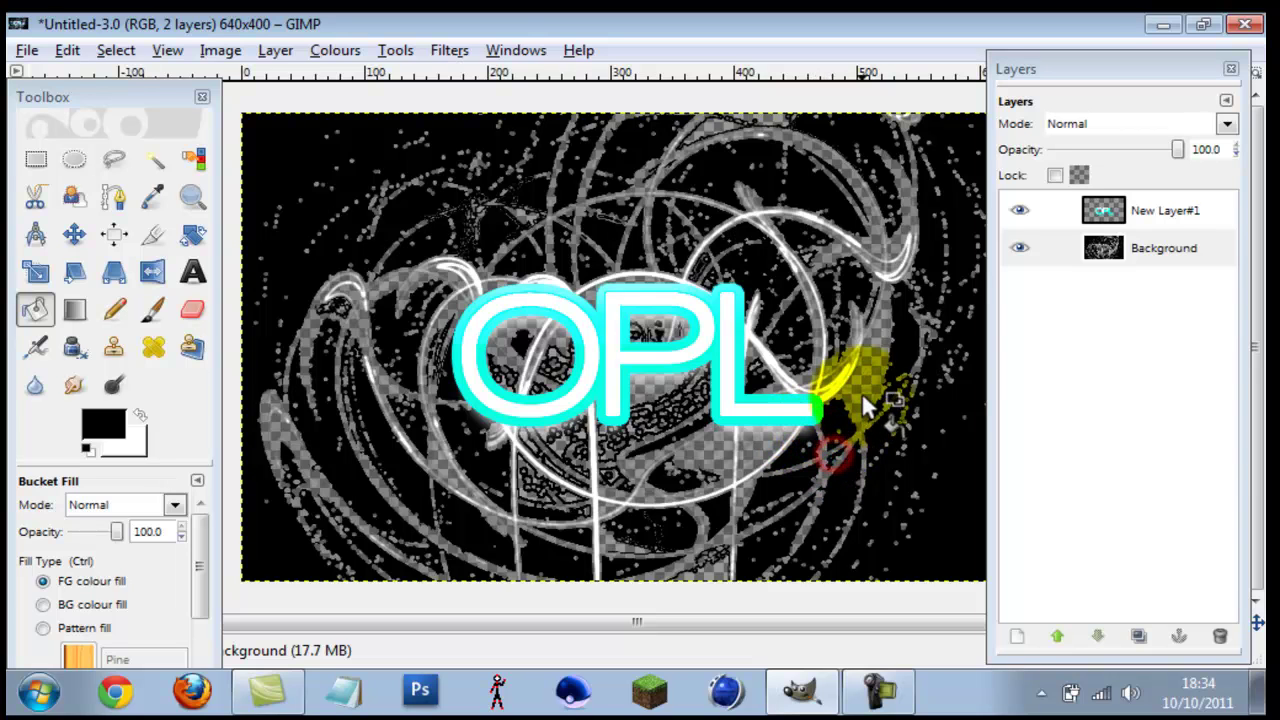
{"action": "left_click", "coordinate": [768, 445]}
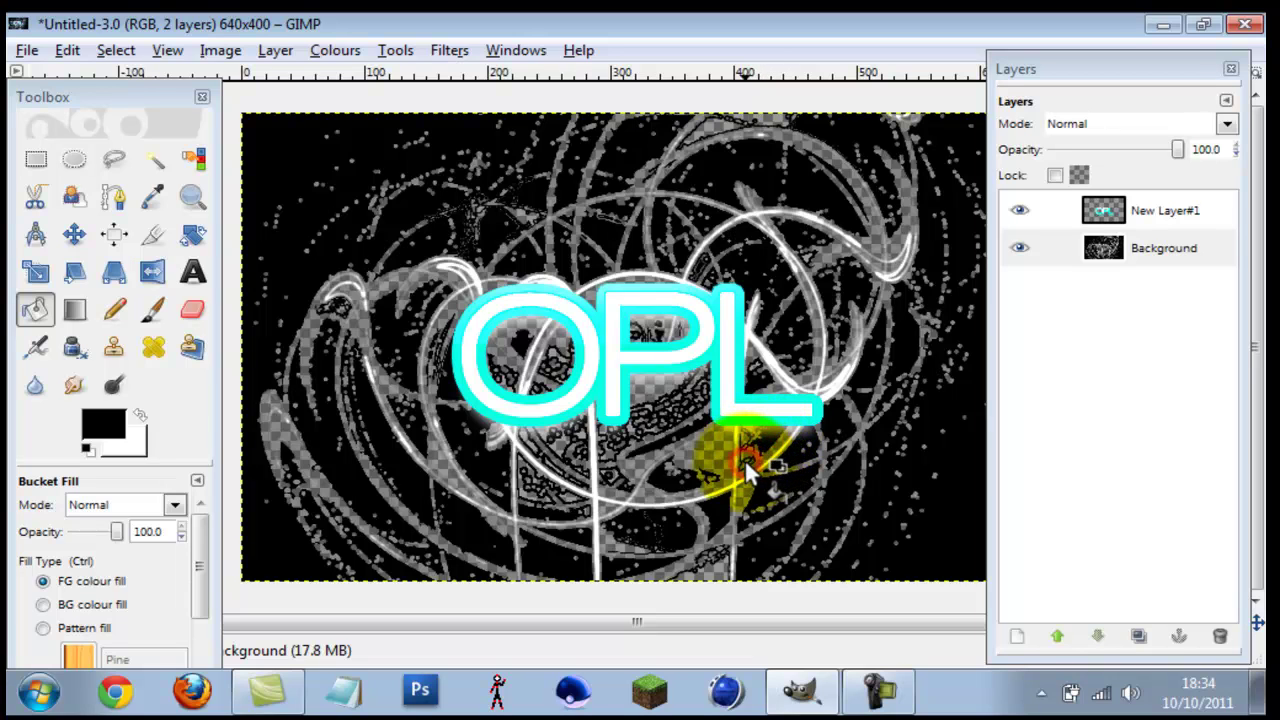
{"action": "left_click", "coordinate": [748, 443]}
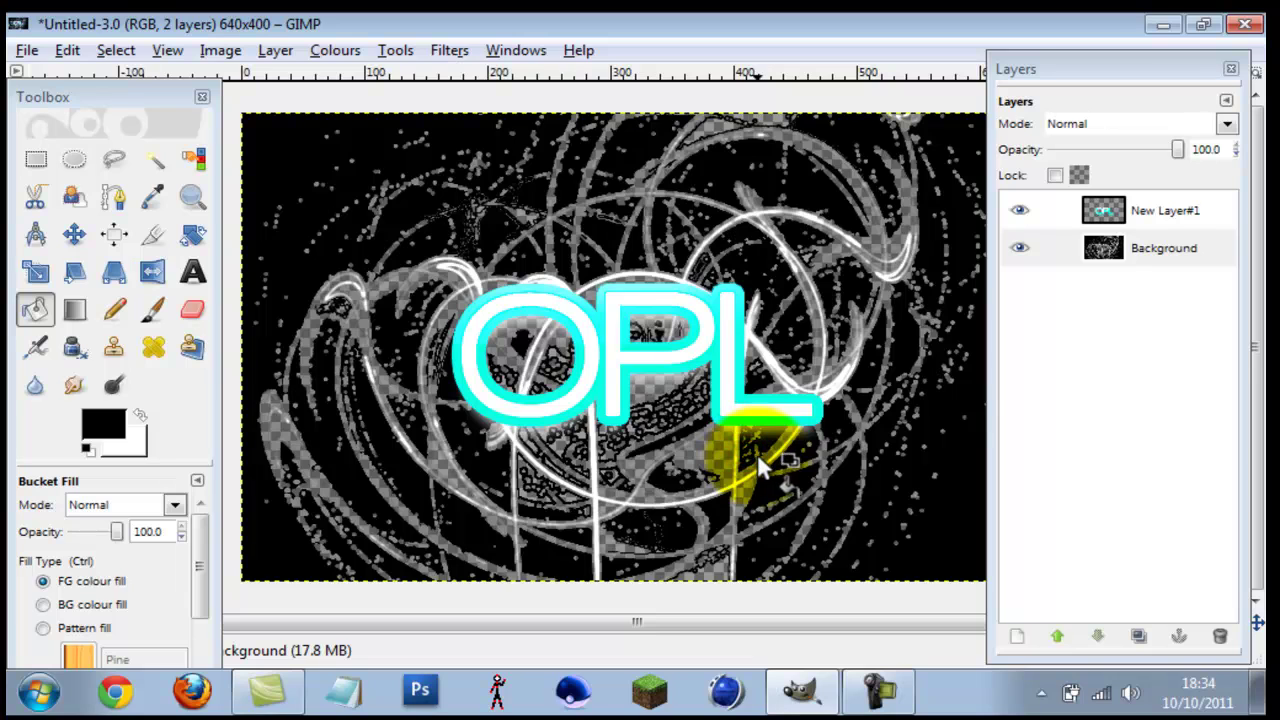
{"action": "left_click", "coordinate": [697, 456]}
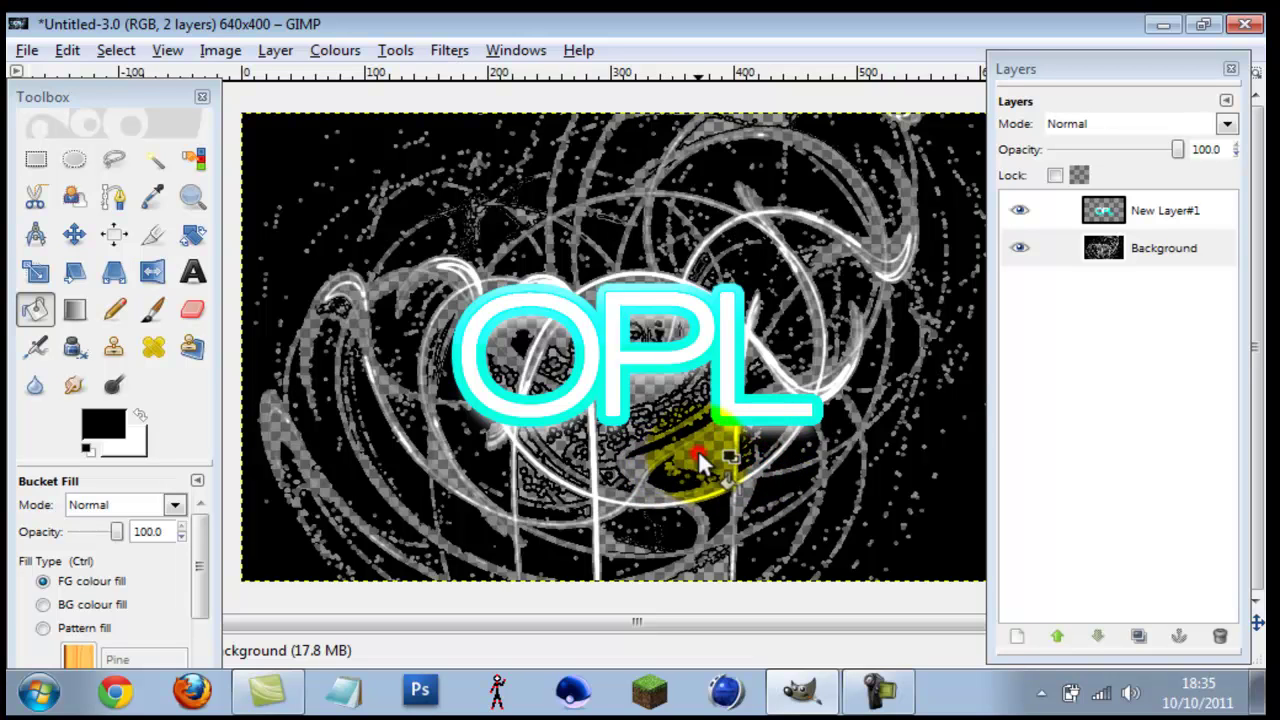
{"action": "left_click", "coordinate": [713, 447]}
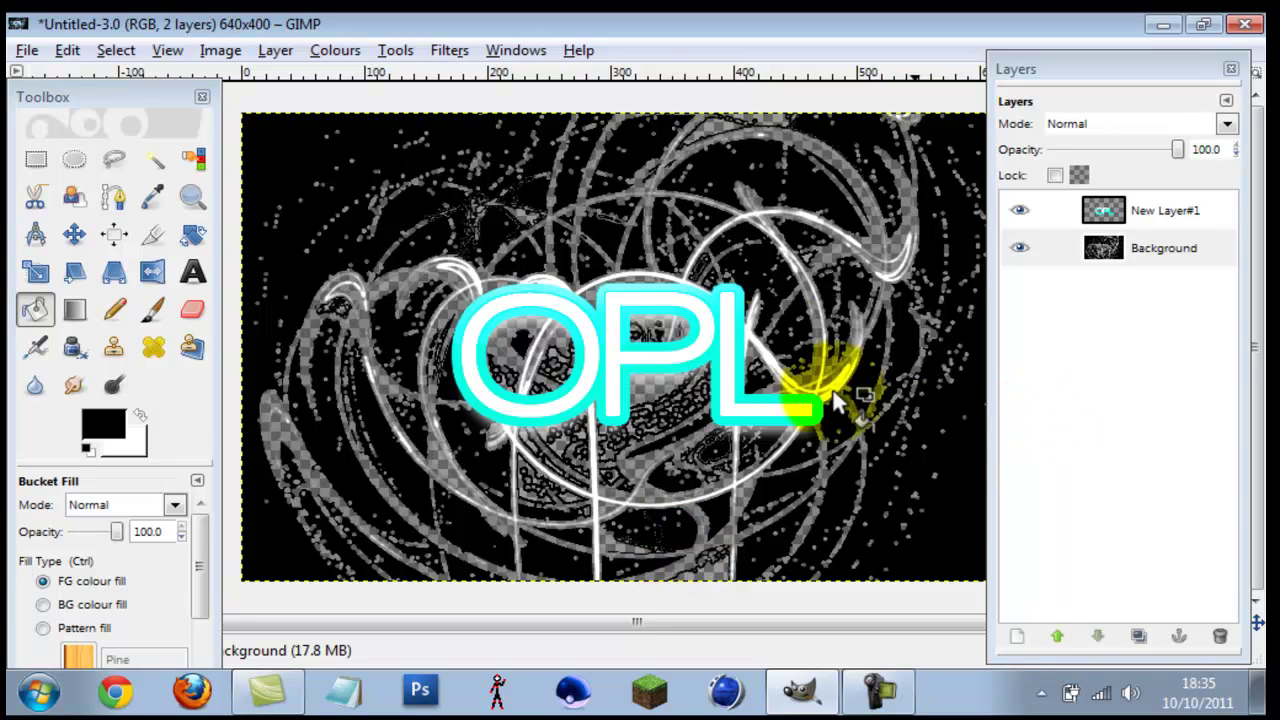
- Fill the last remaining gaps inside the O and P, then bring up the screen recorder
{"action": "left_click", "coordinate": [553, 335]}
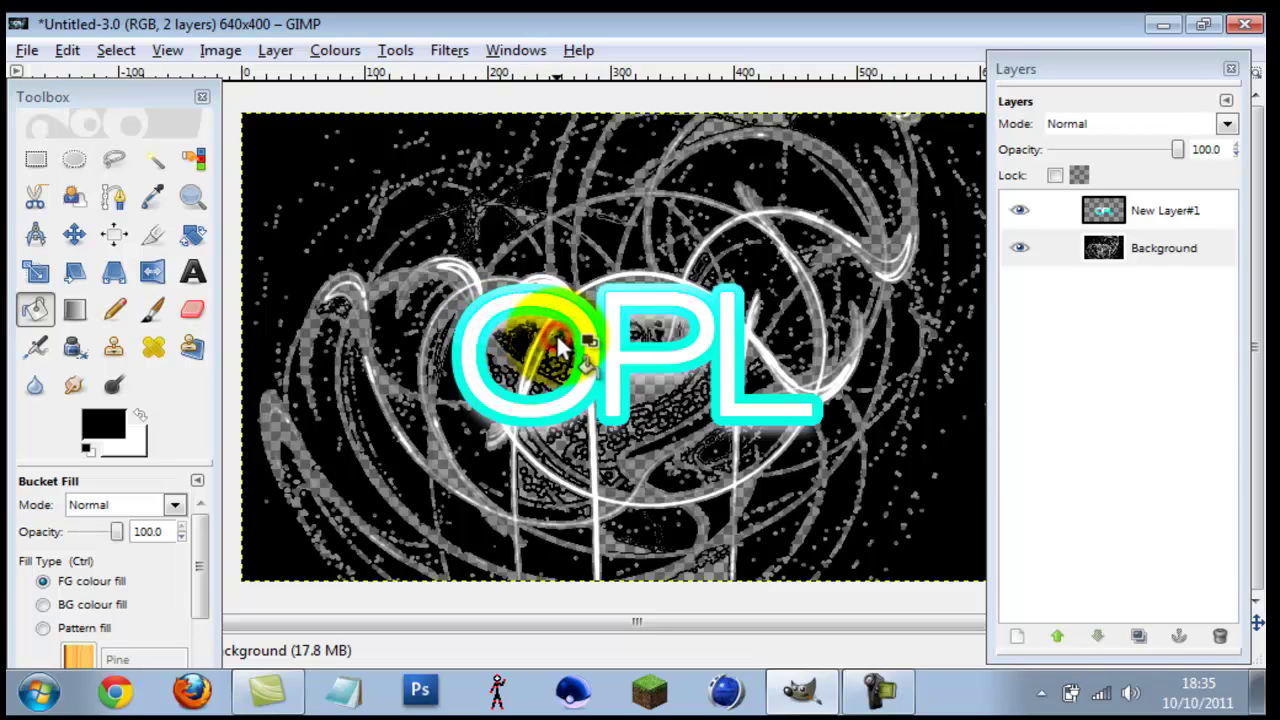
{"action": "left_click", "coordinate": [650, 325]}
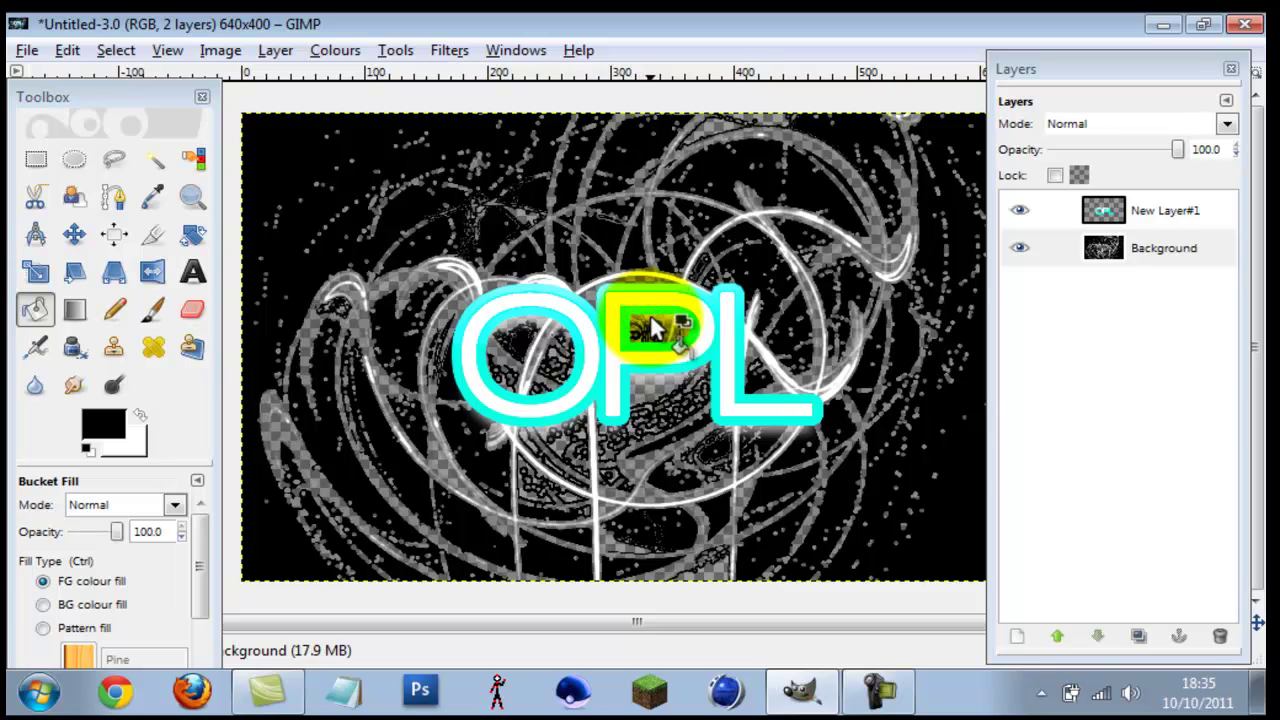
{"action": "left_click", "coordinate": [666, 328]}
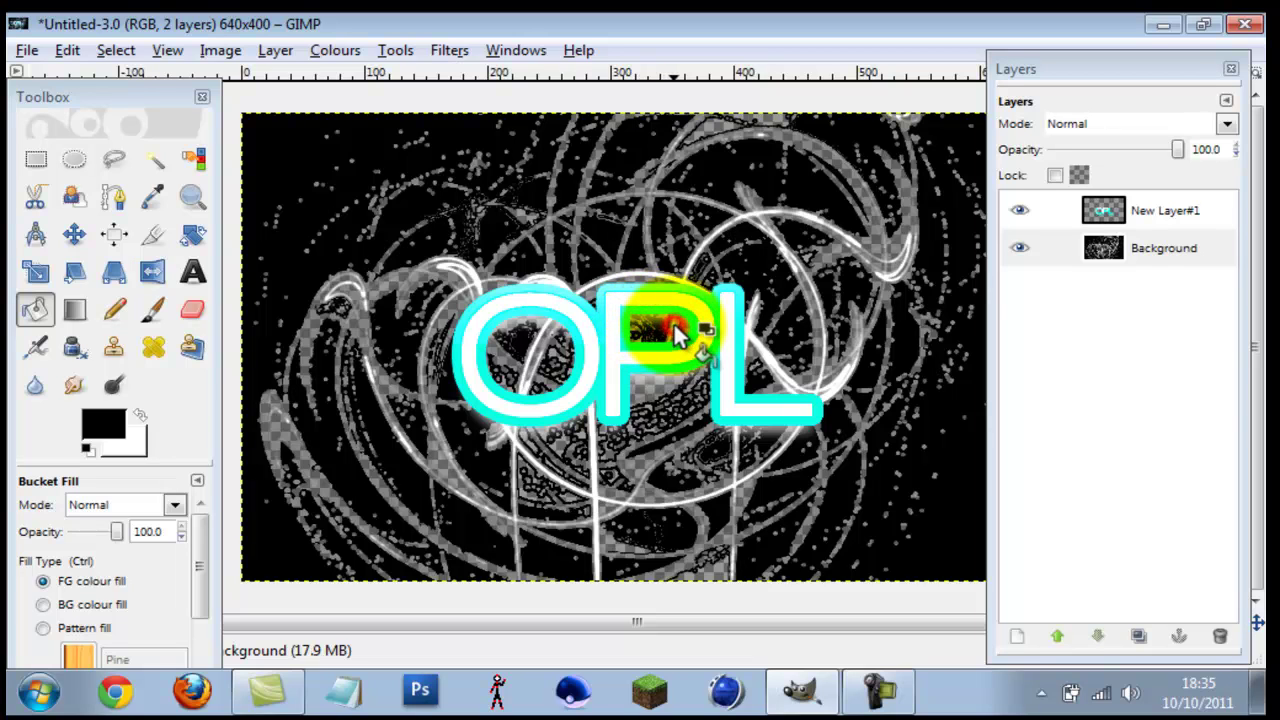
{"action": "left_click", "coordinate": [686, 331]}
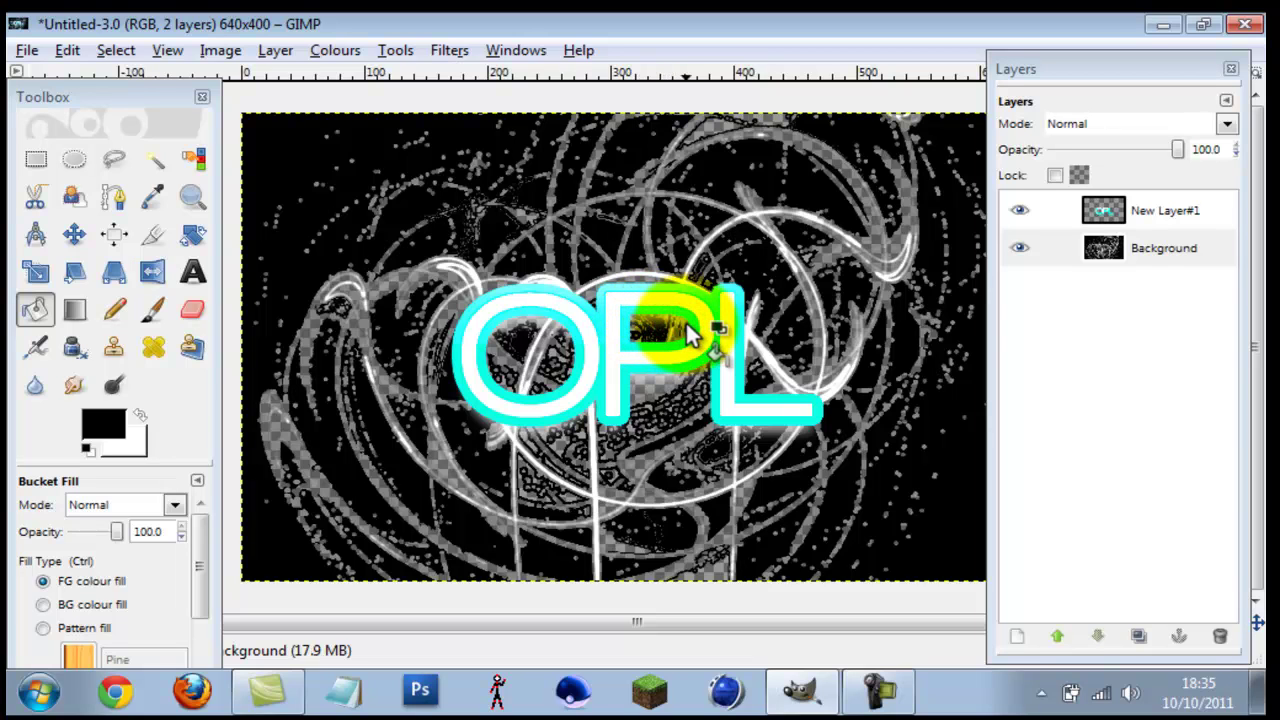
{"action": "left_click", "coordinate": [641, 390]}
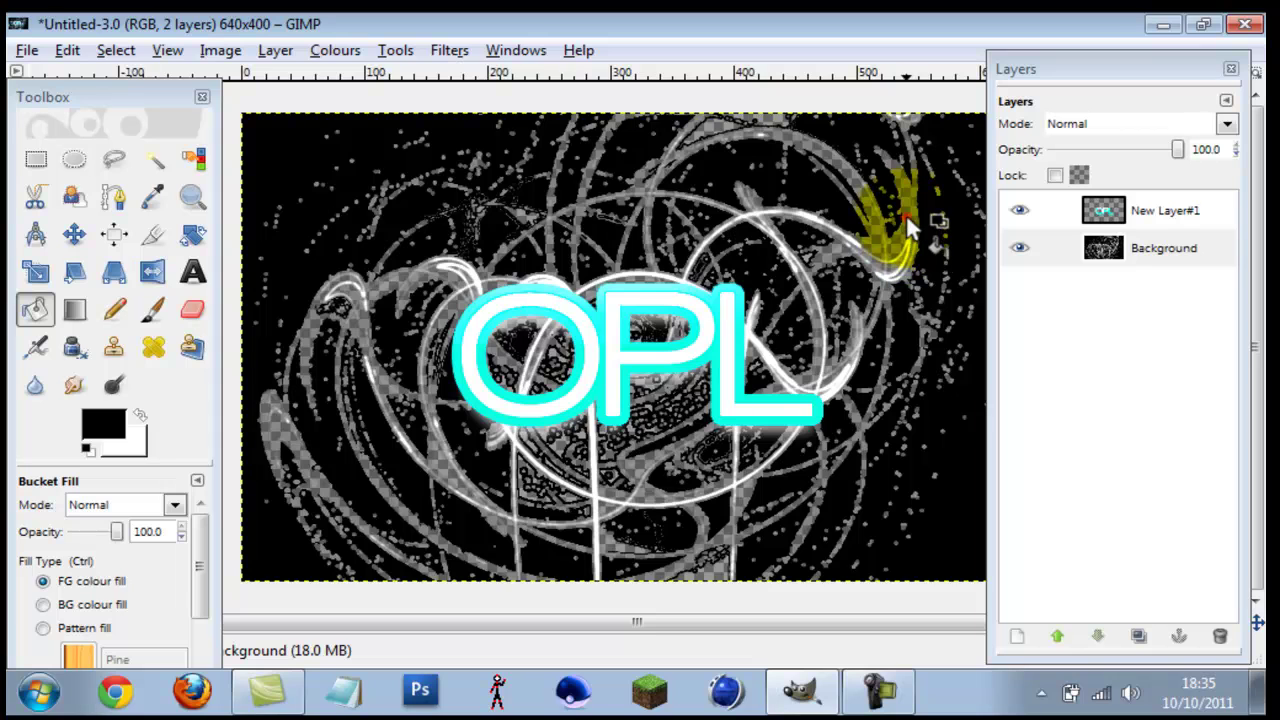
{"action": "left_click", "coordinate": [878, 695]}
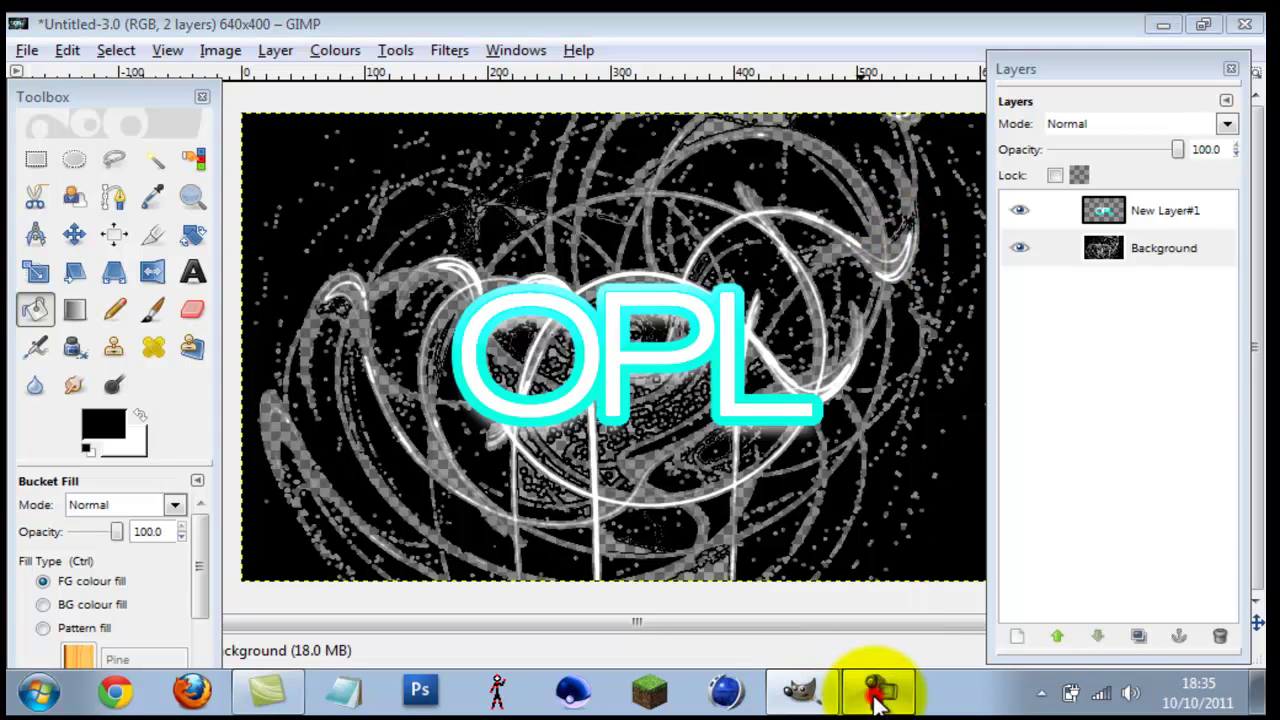